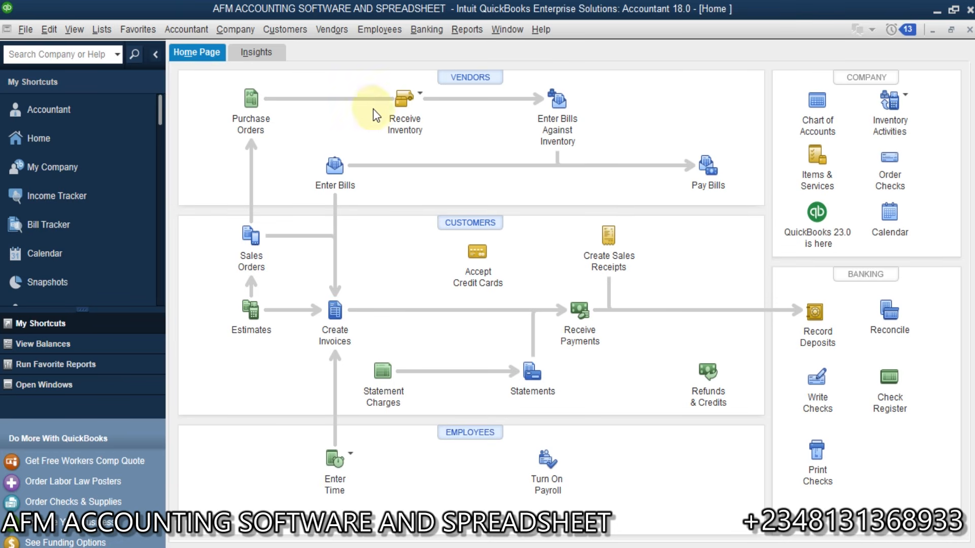
Step: From the Customer Center, create a customer named '100 Level' and select it
click(292, 31)
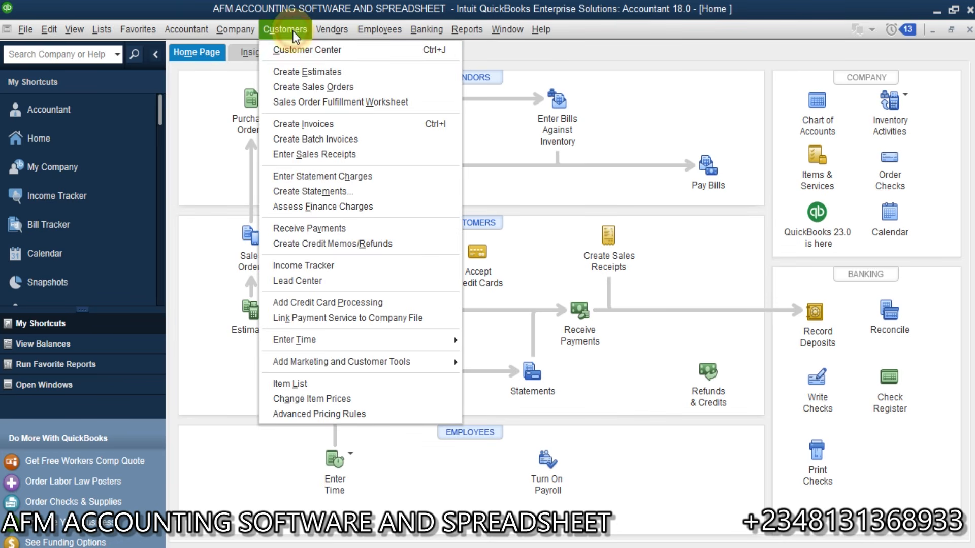
click(297, 46)
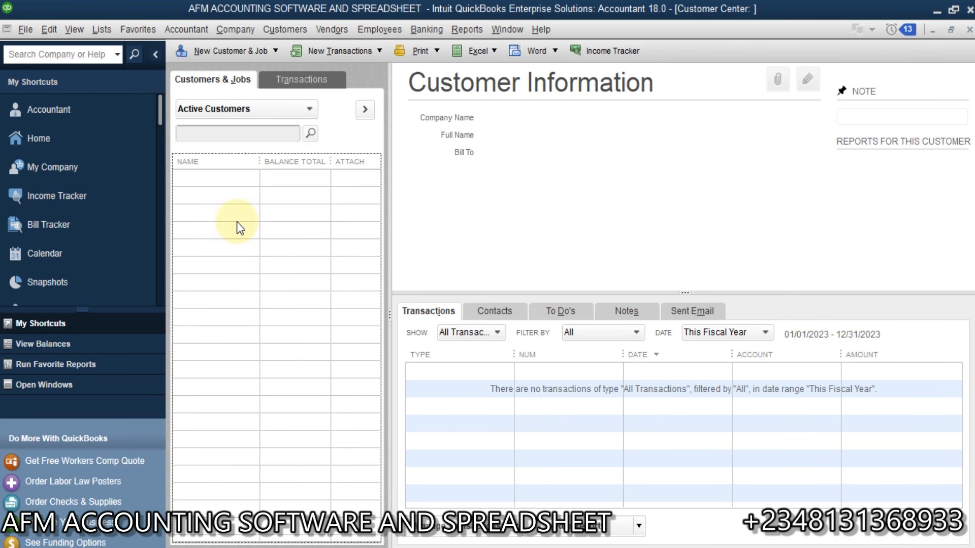
click(262, 53)
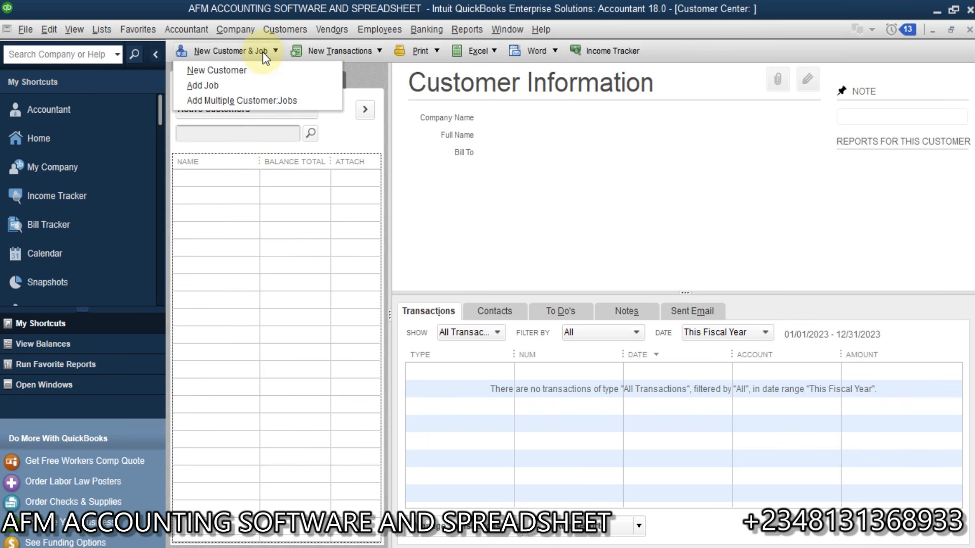
click(230, 70)
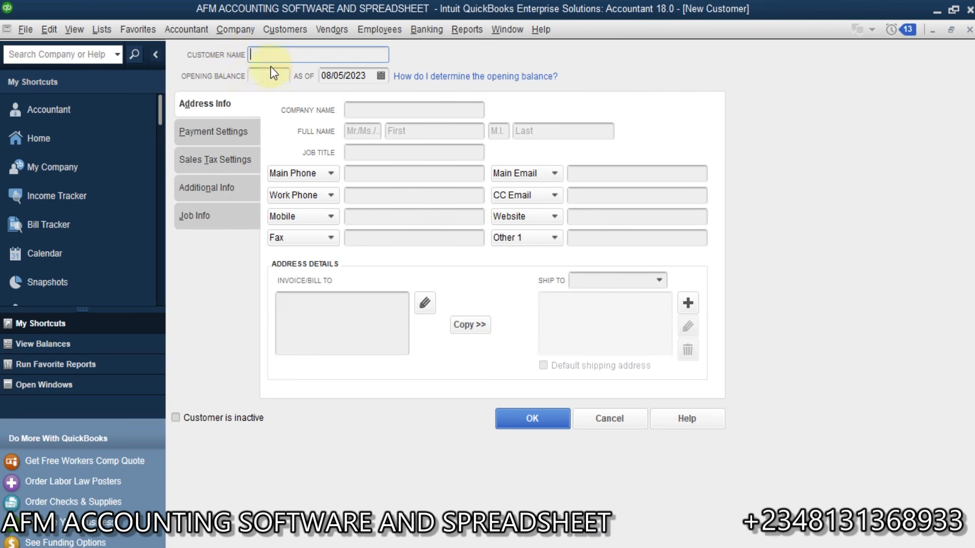
text(100 Level)
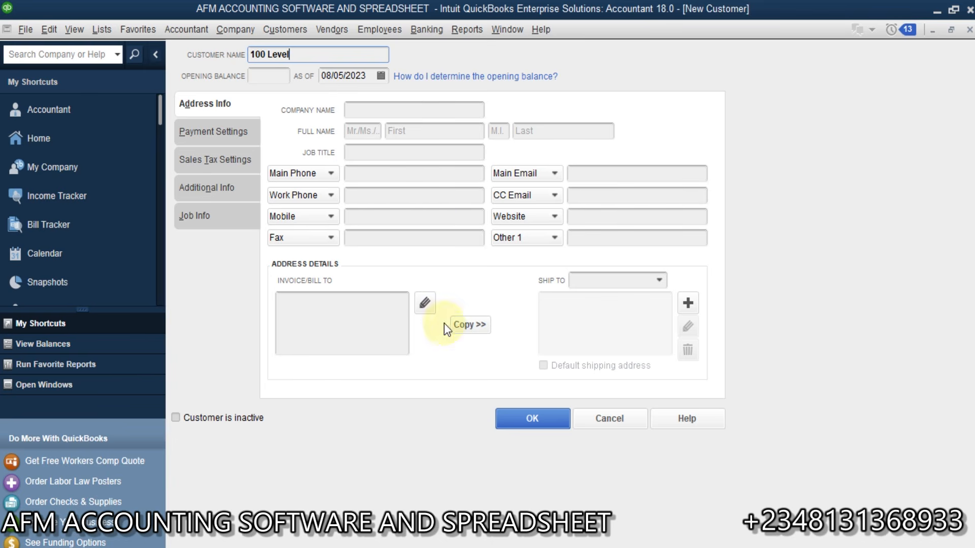
click(532, 421)
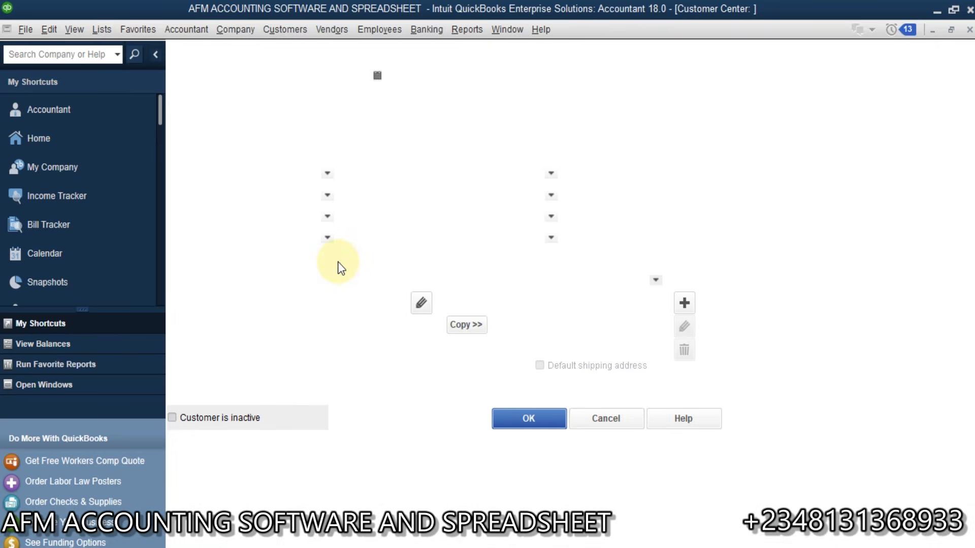
click(216, 179)
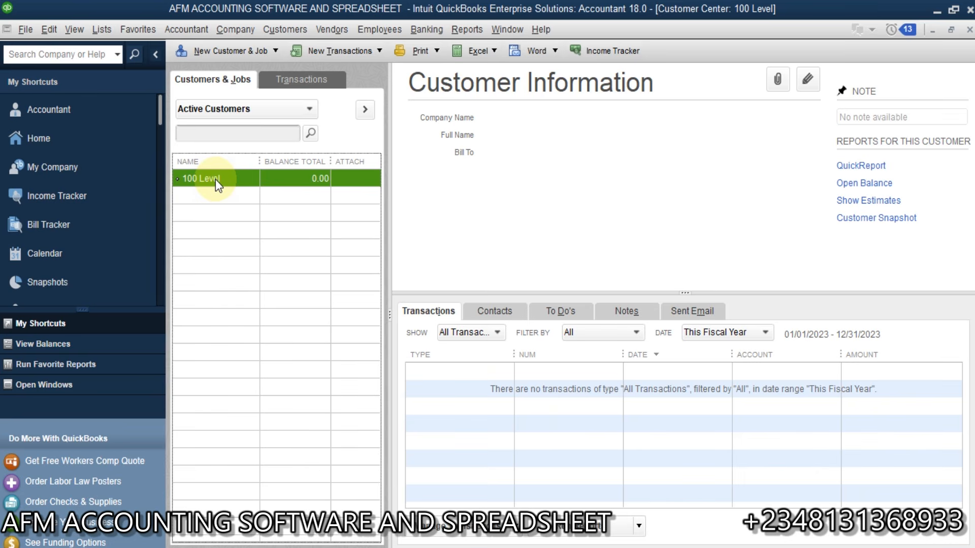
Step: Add a job named 'Accounting' under 100 Level and select it
click(249, 54)
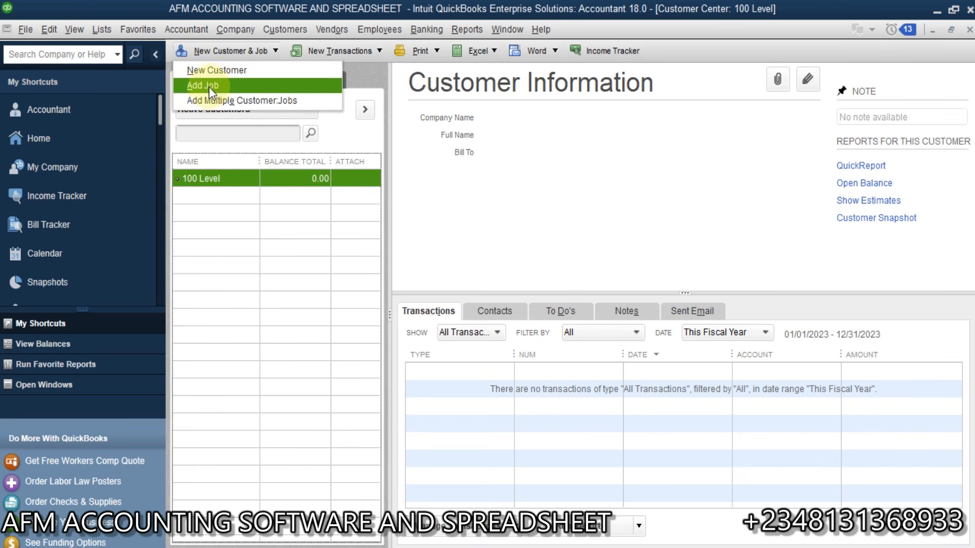
click(217, 85)
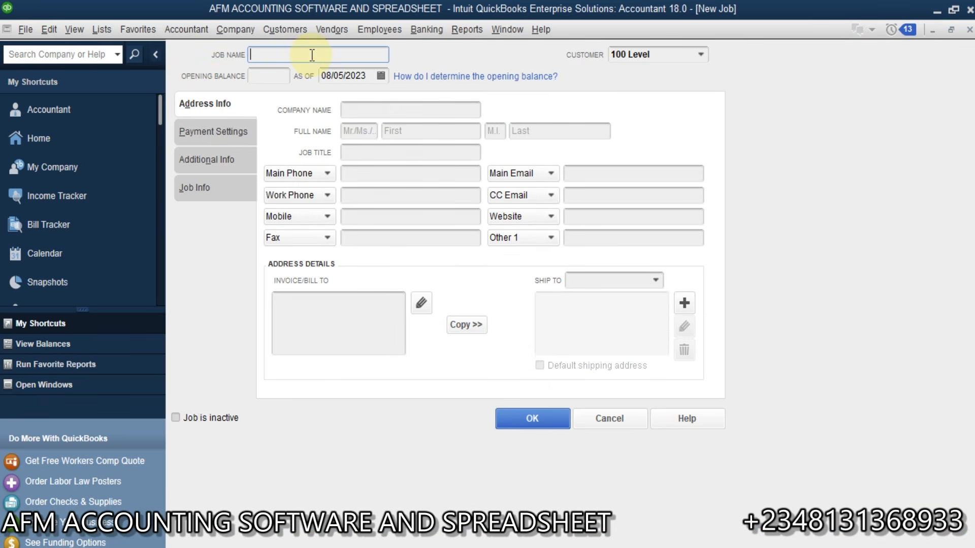
text(Accounting)
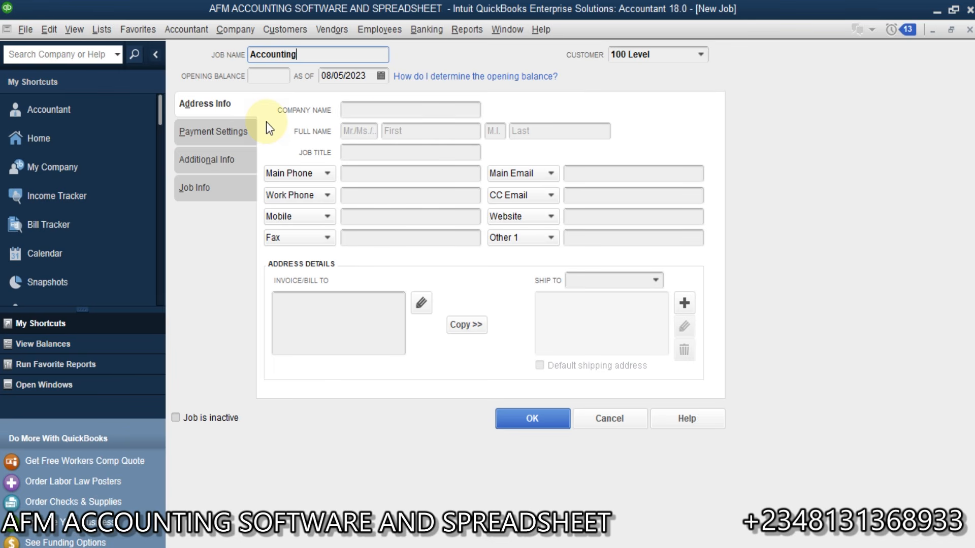
click(531, 424)
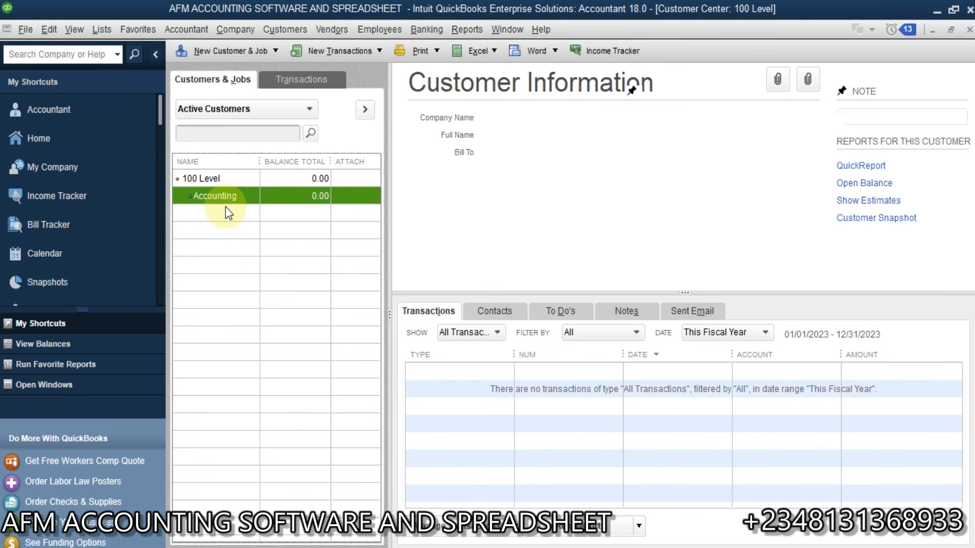
click(238, 196)
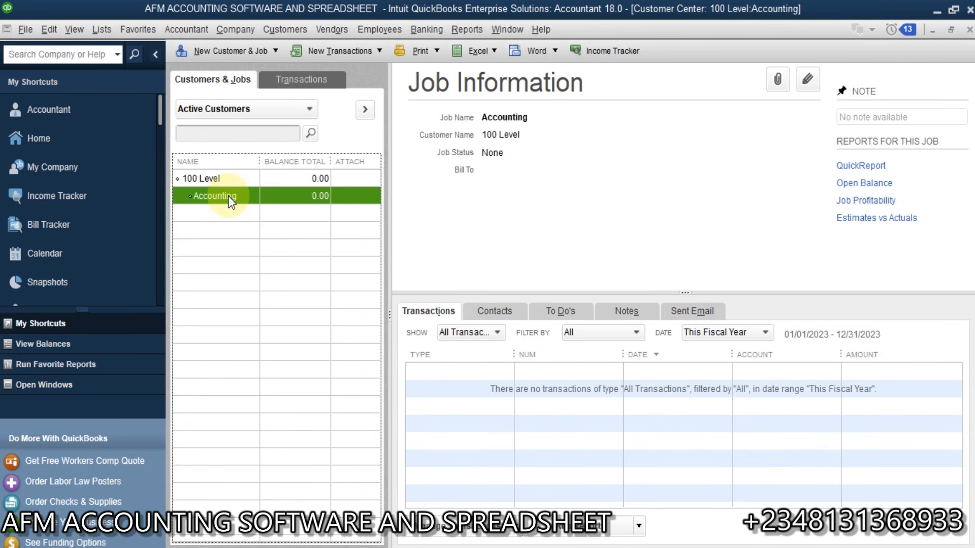
click(231, 51)
Step: Add the first person-named sub-job under 100 Level:Accounting
click(210, 85)
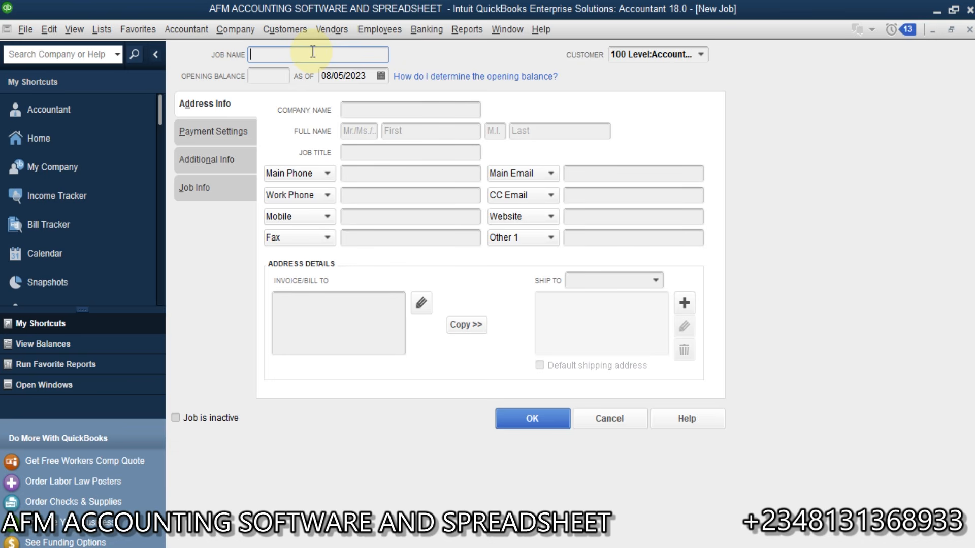
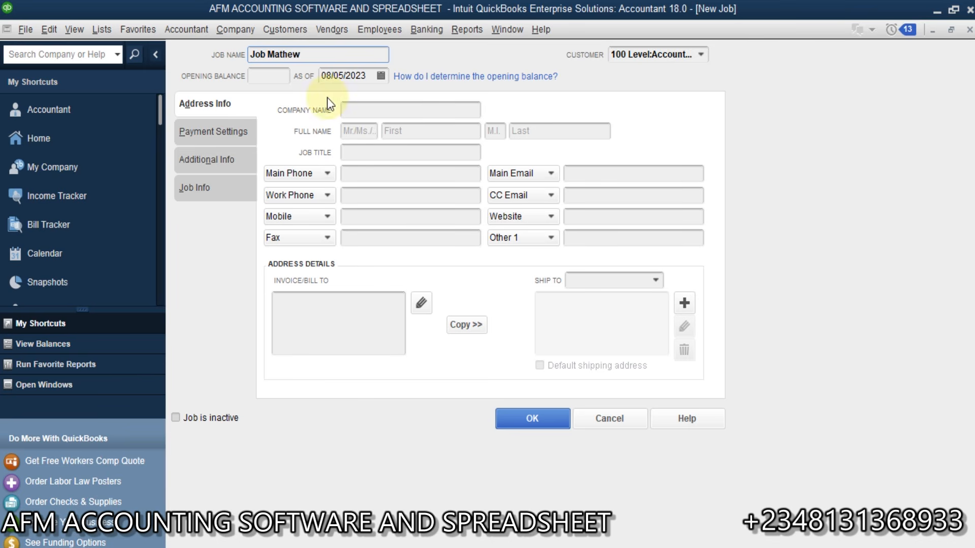
click(530, 418)
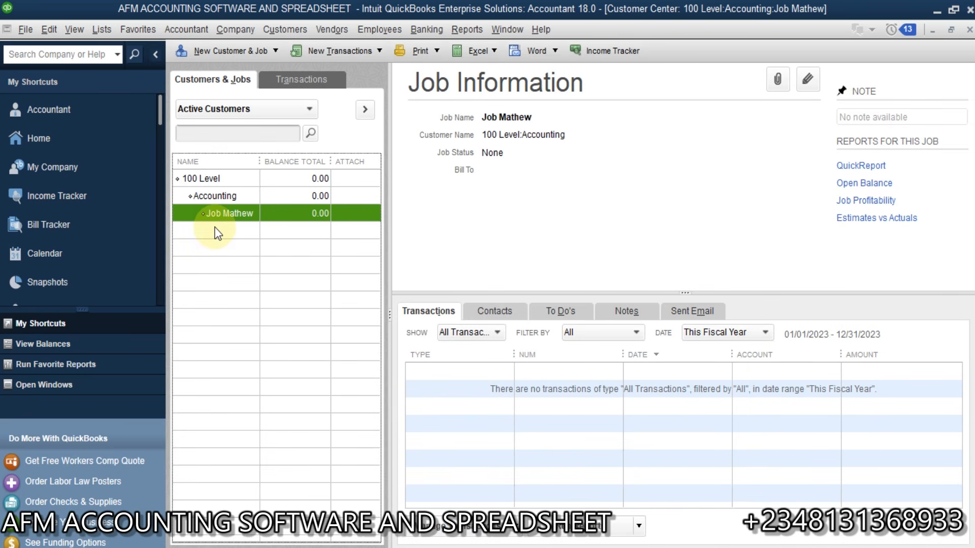
Step: Add a second person-named sub-job, keeping Accounting as its parent
click(215, 196)
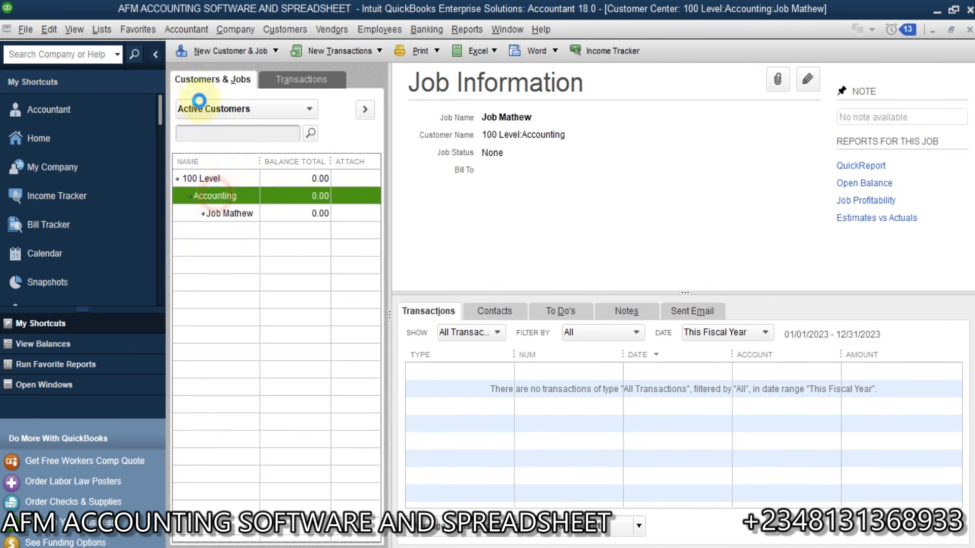
click(231, 51)
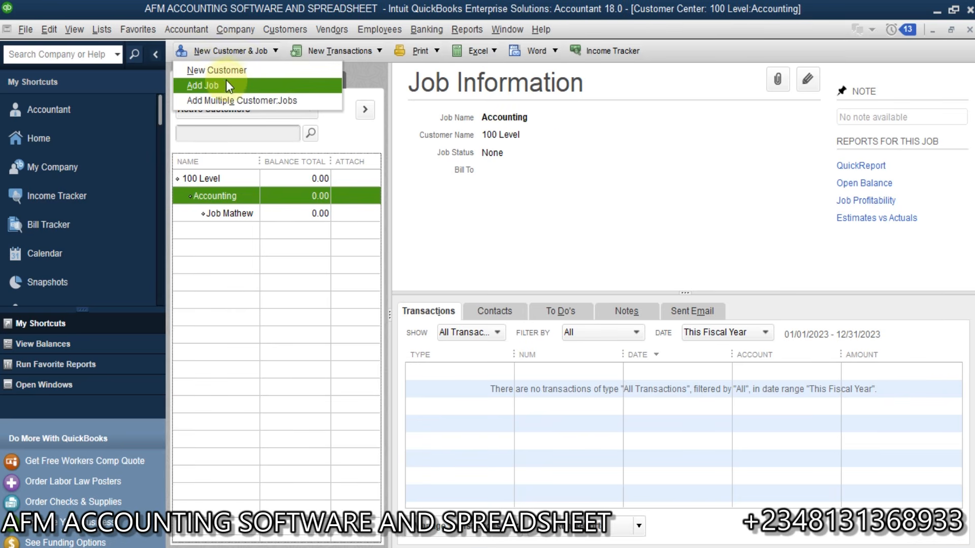
click(204, 85)
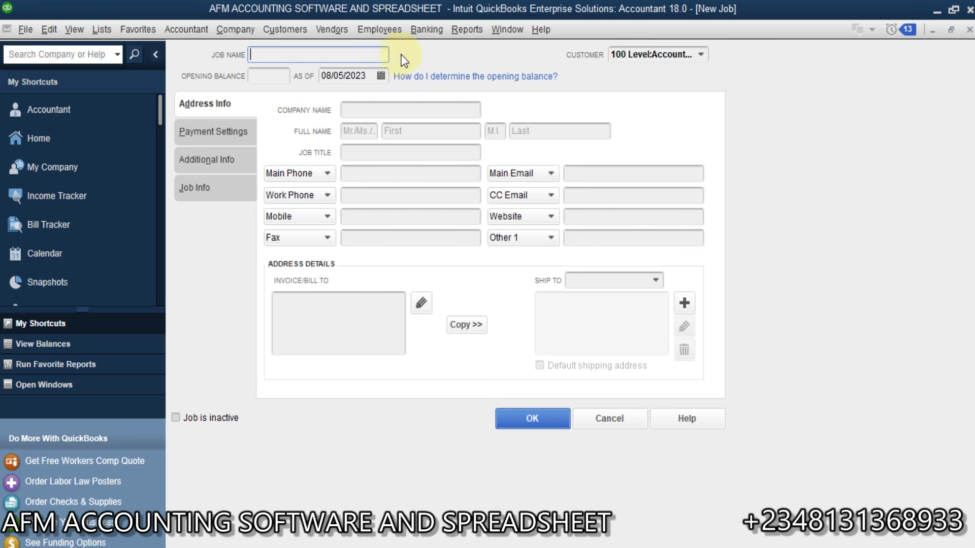
click(701, 54)
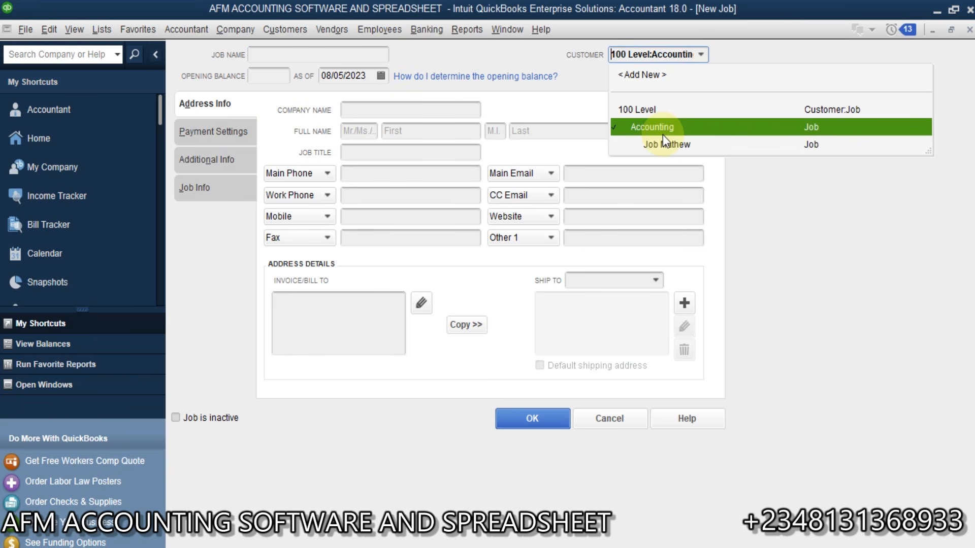
click(655, 127)
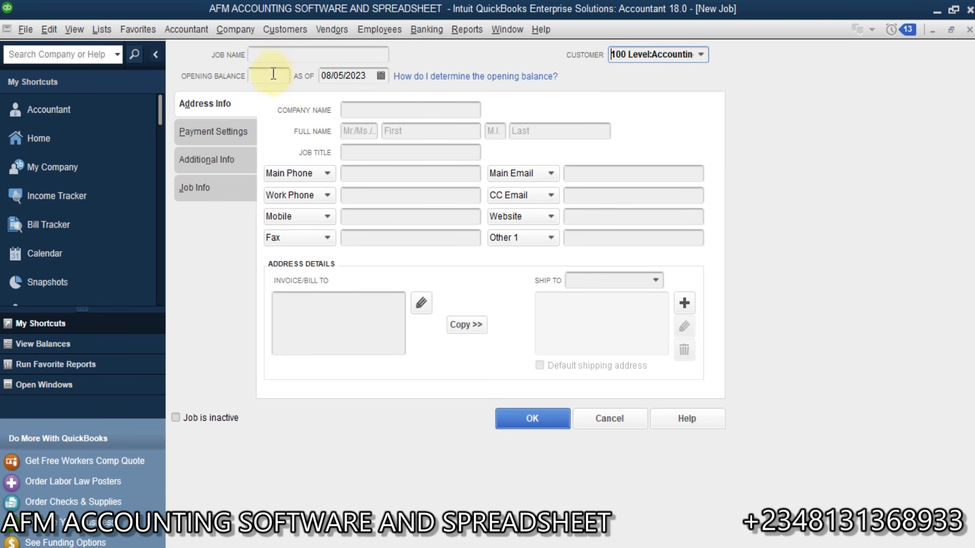
click(302, 50)
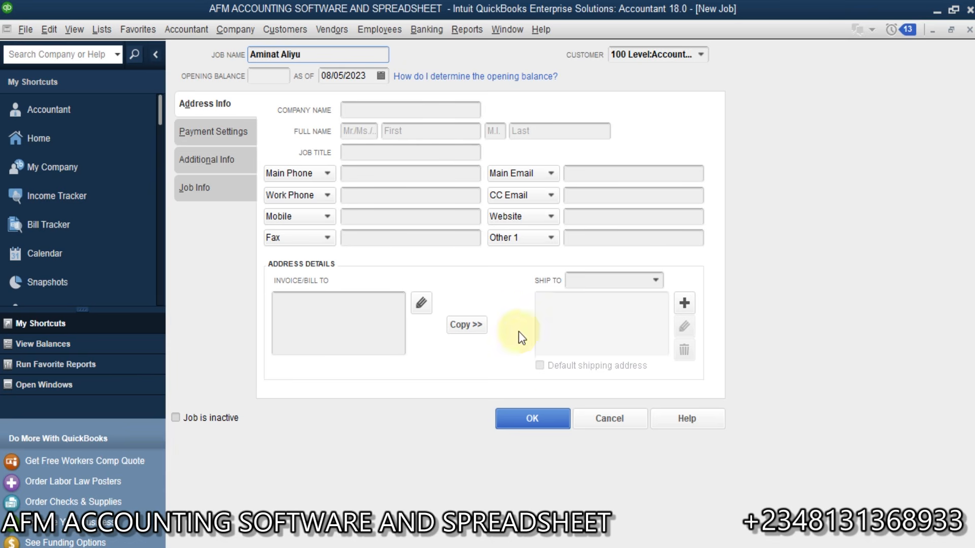
click(537, 419)
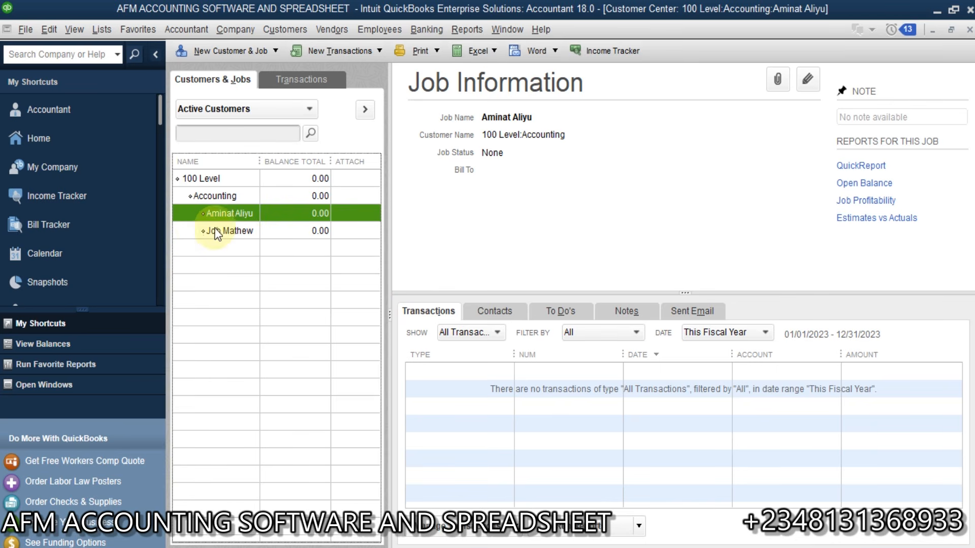
click(191, 175)
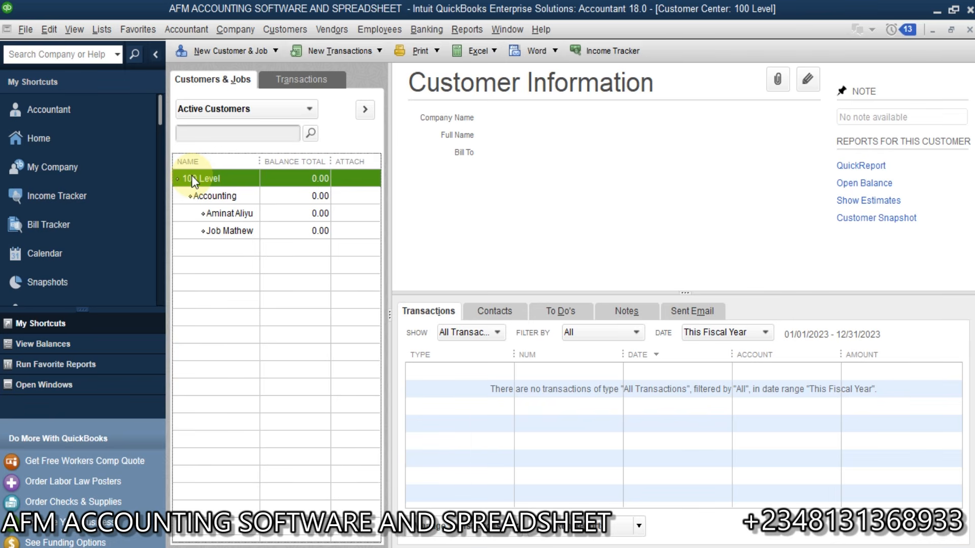
Step: Add a 'Banking and Finance' job under 100 Level and select it
click(233, 51)
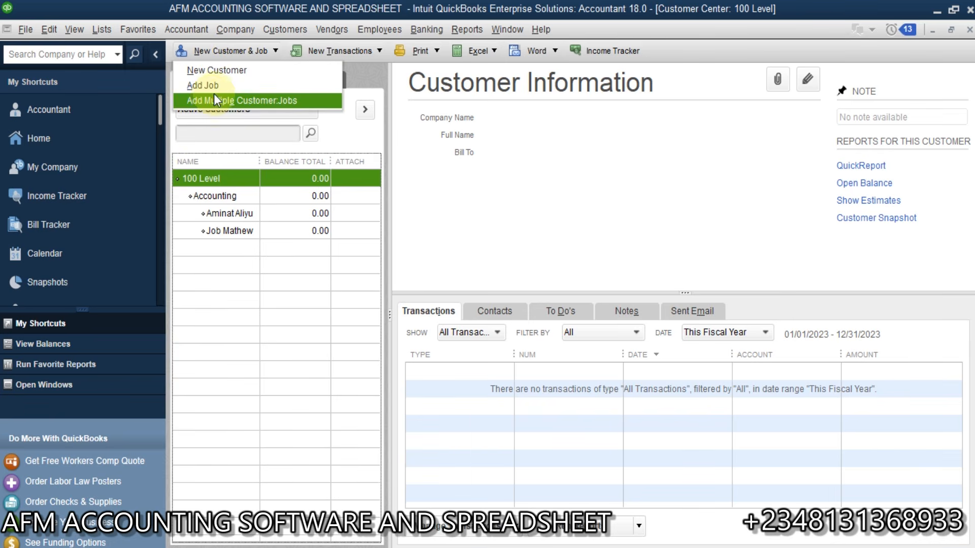
click(224, 86)
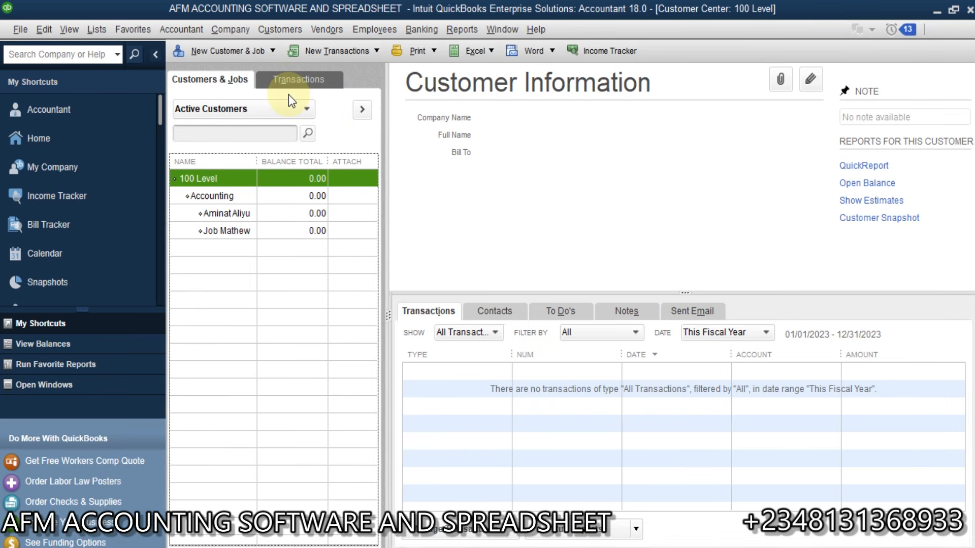
text(Banking )
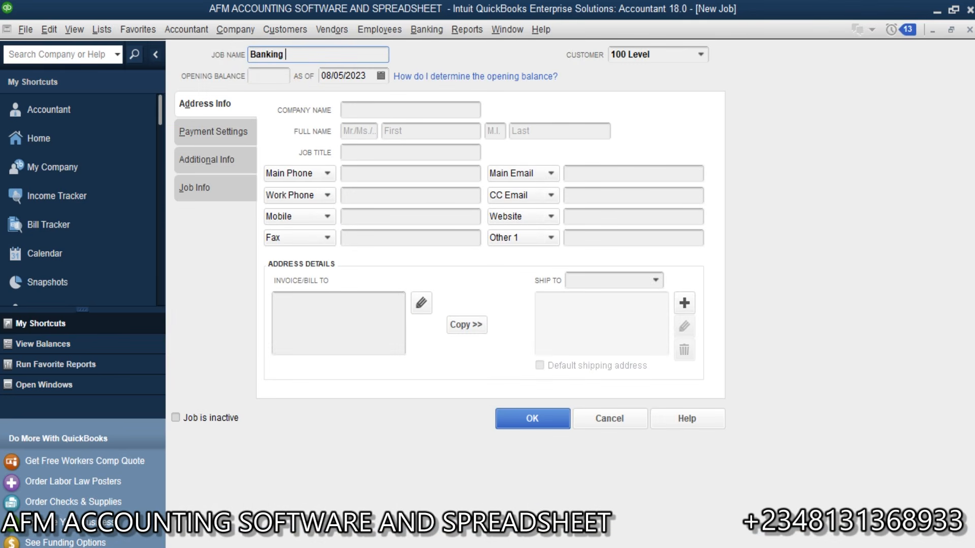
text(and Finance)
click(531, 419)
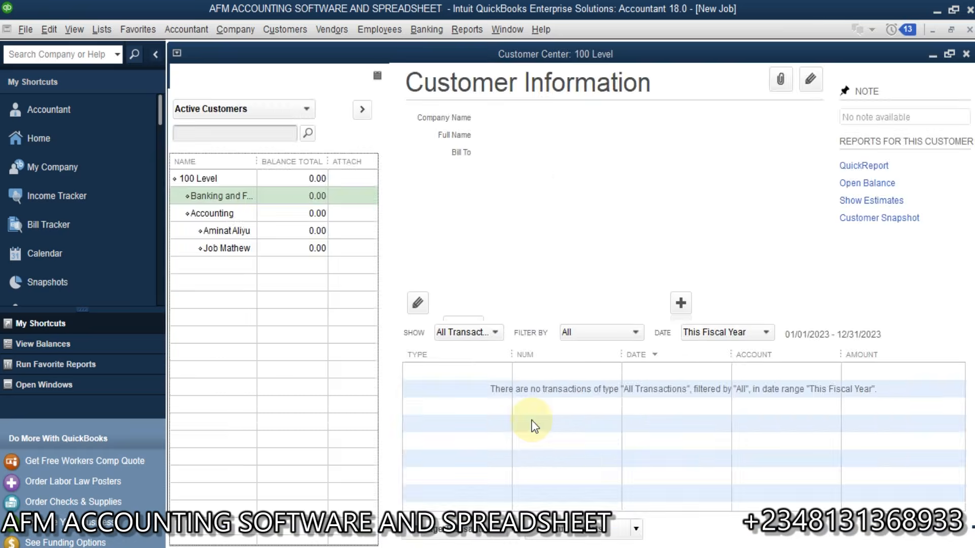
click(211, 197)
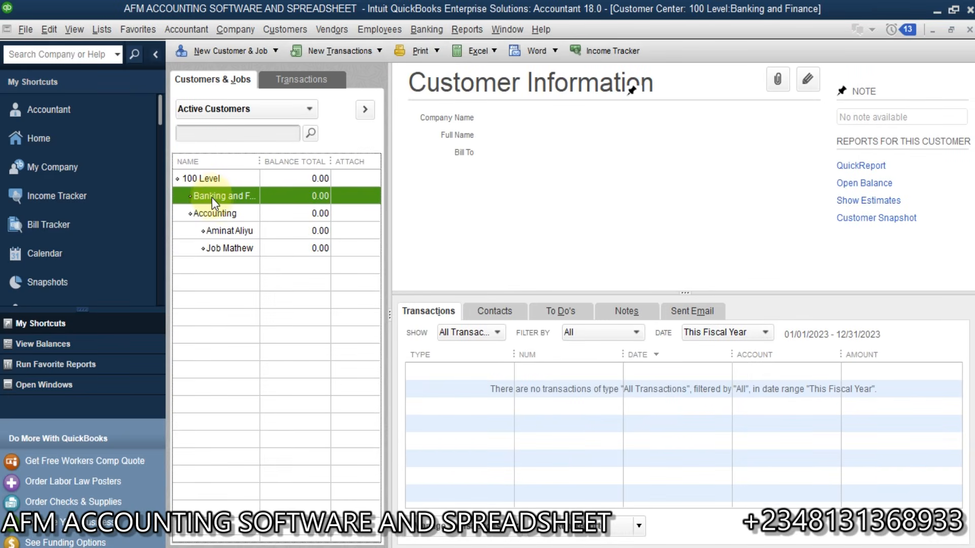
Step: Add a person-named sub-job under Banking and Finance
click(230, 50)
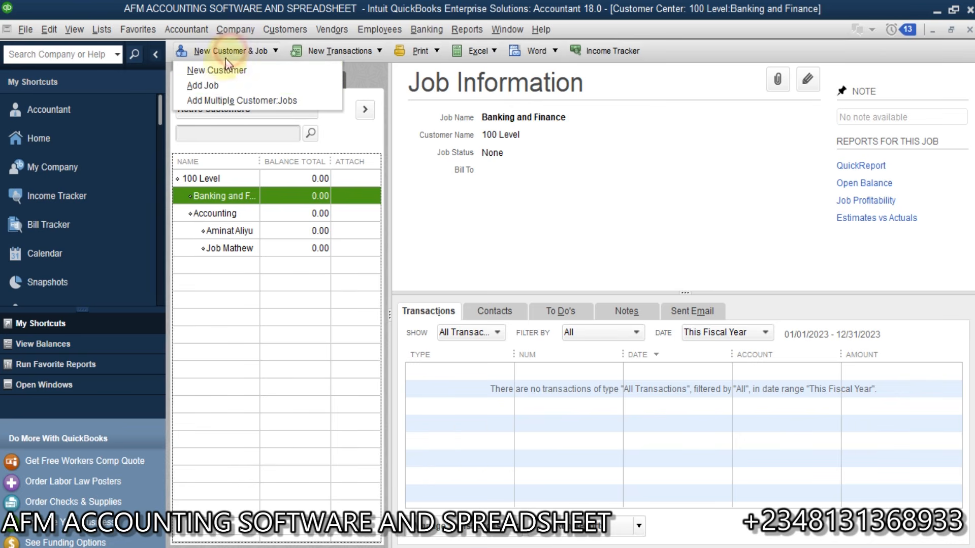
click(227, 84)
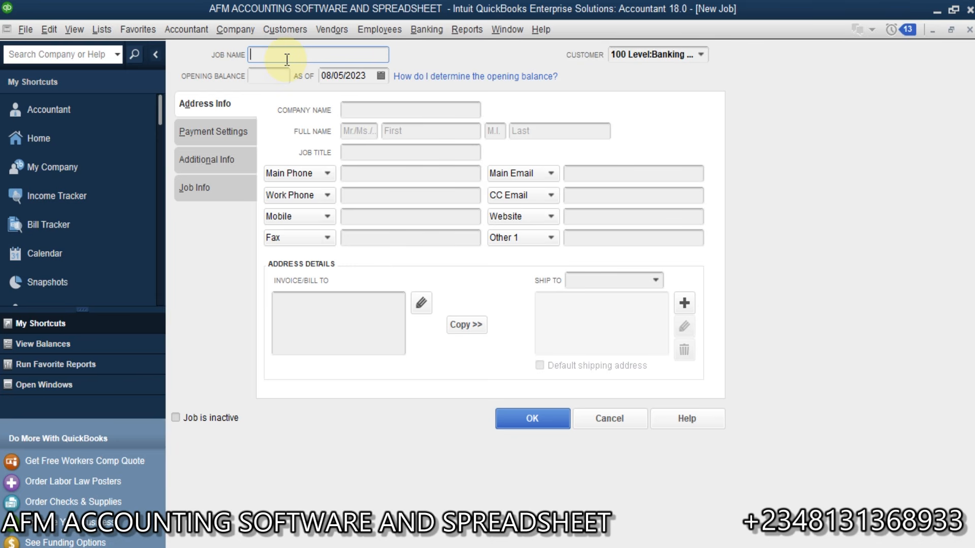
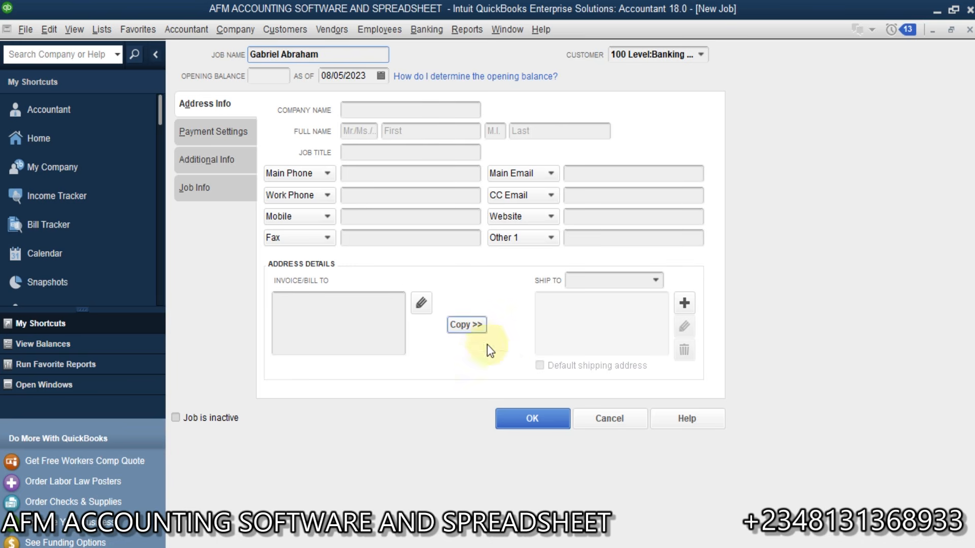
click(535, 417)
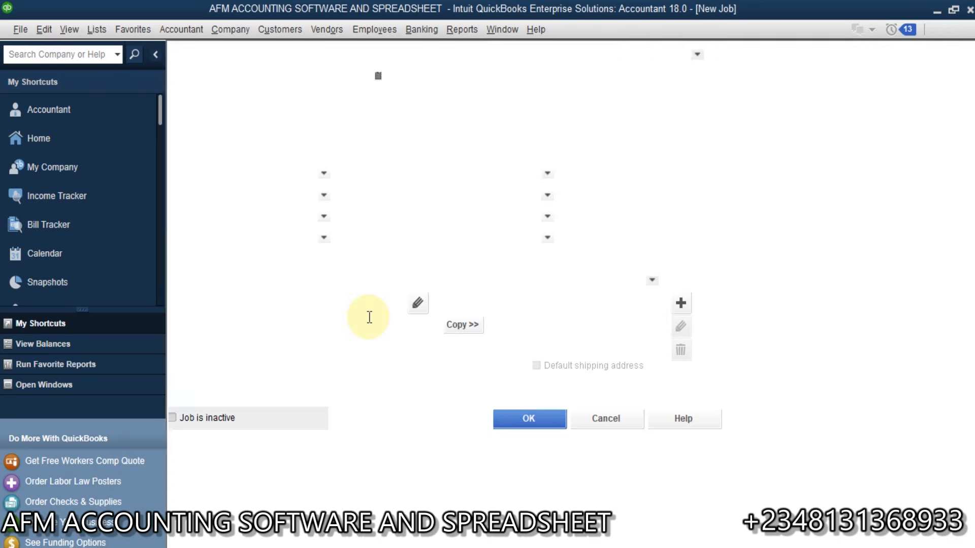
click(238, 197)
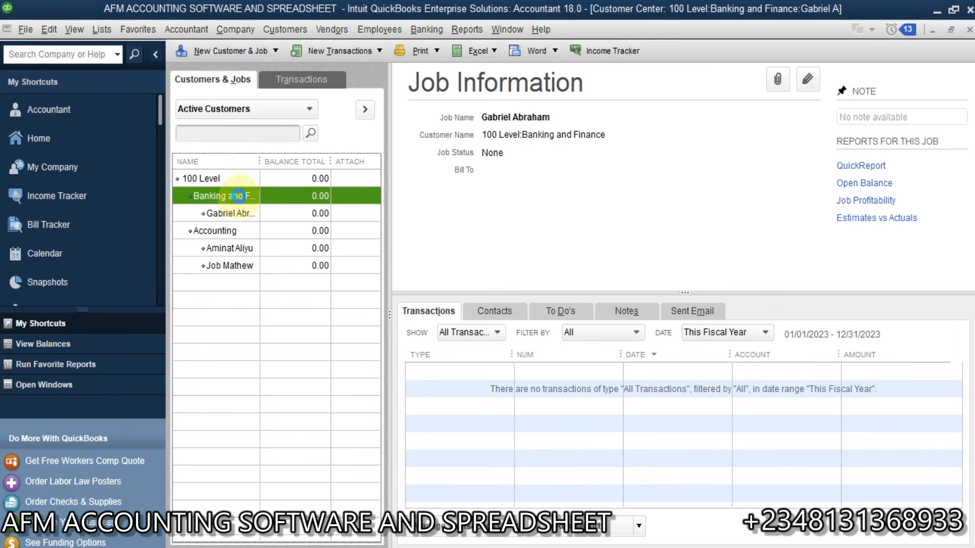
click(229, 54)
Step: Add a second person-named sub-job under Banking and Finance, then reselect 100 Level
click(229, 86)
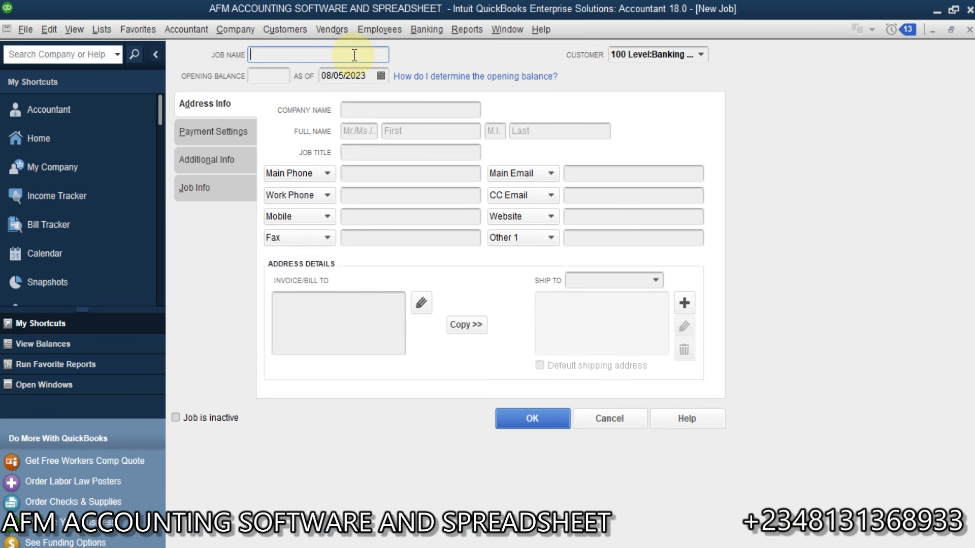
click(354, 54)
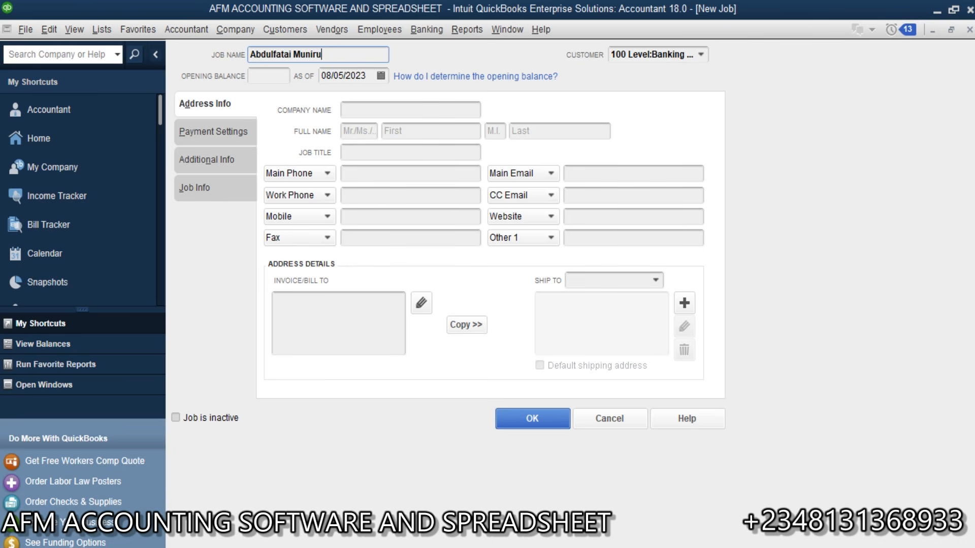
click(524, 424)
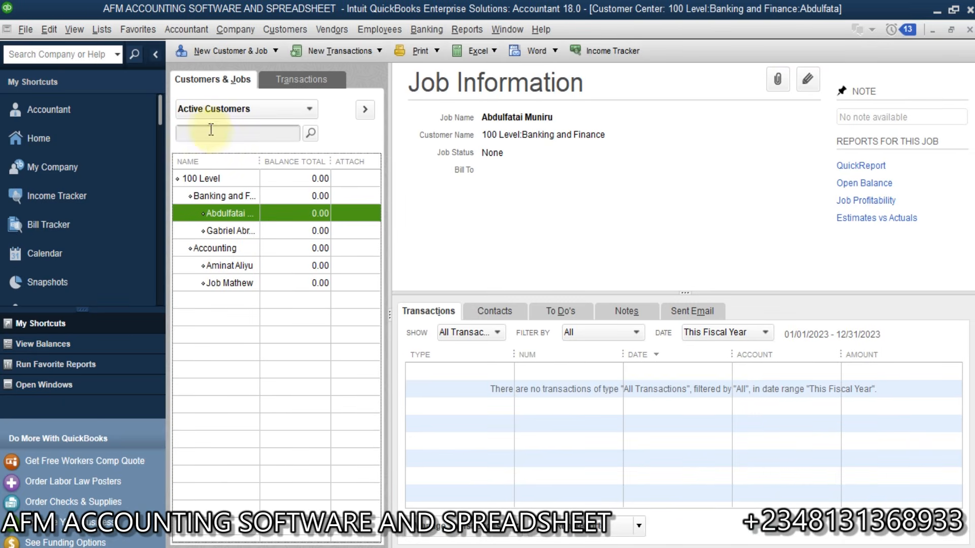
click(229, 52)
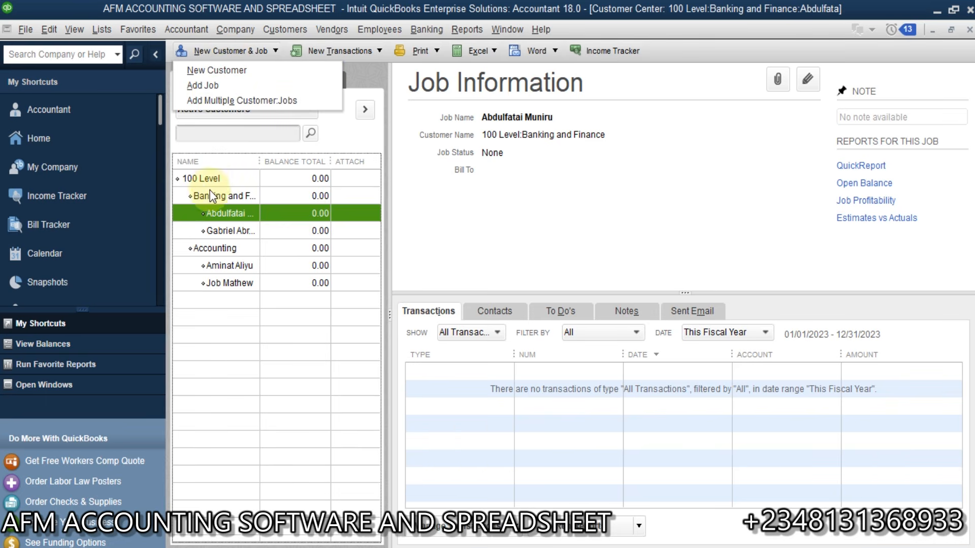
click(208, 178)
click(221, 54)
click(221, 86)
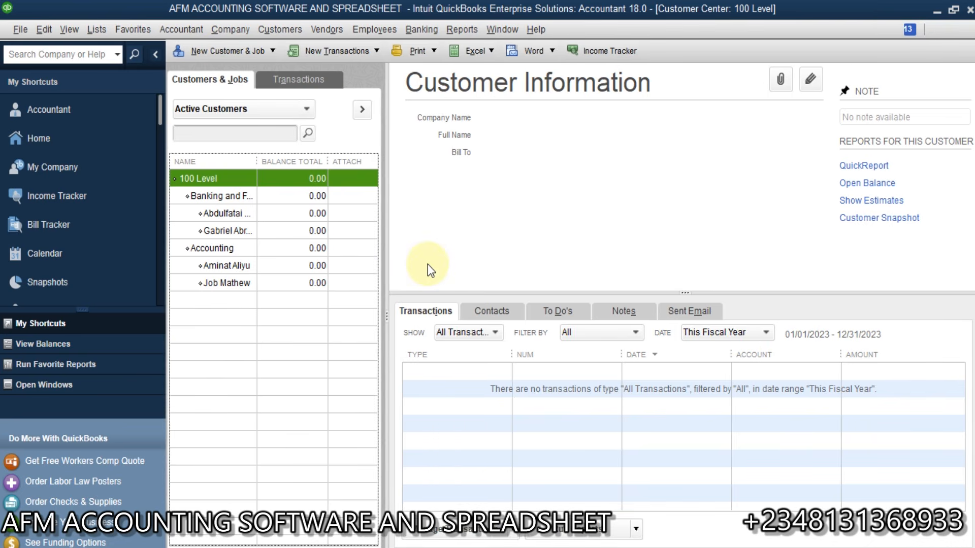
Step: Add a 'Business Administration' job under 100 Level
text(Business )
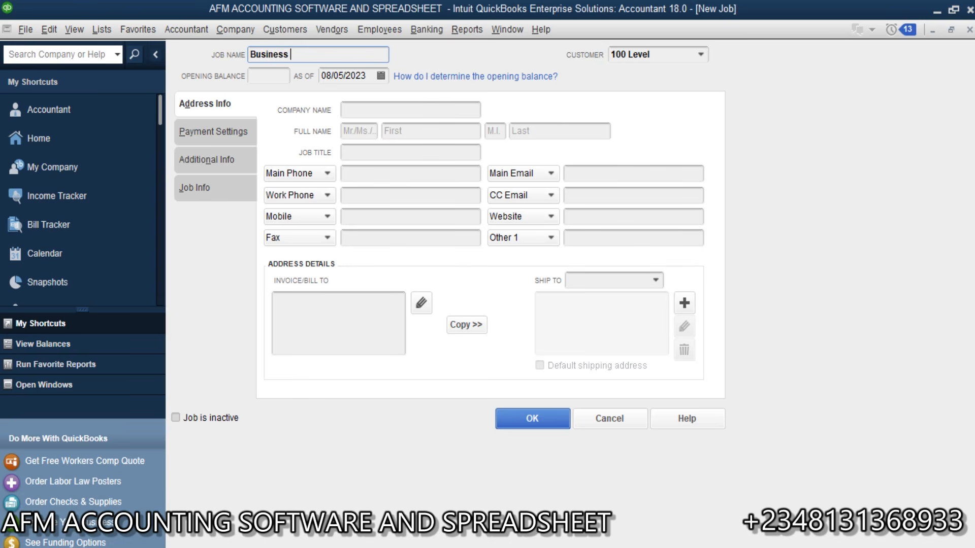
text(Administration)
drag(358, 52, 250, 55)
key(ctrl+c)
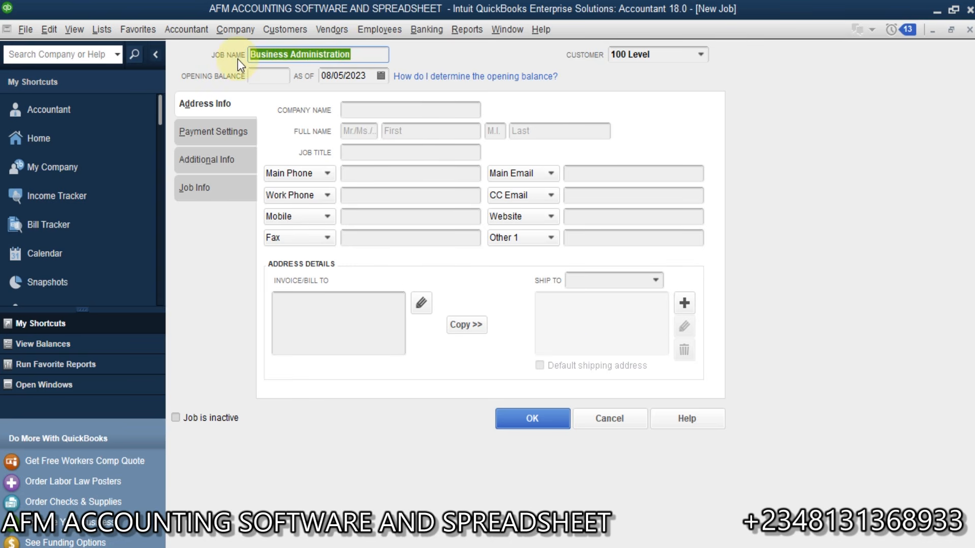
click(533, 423)
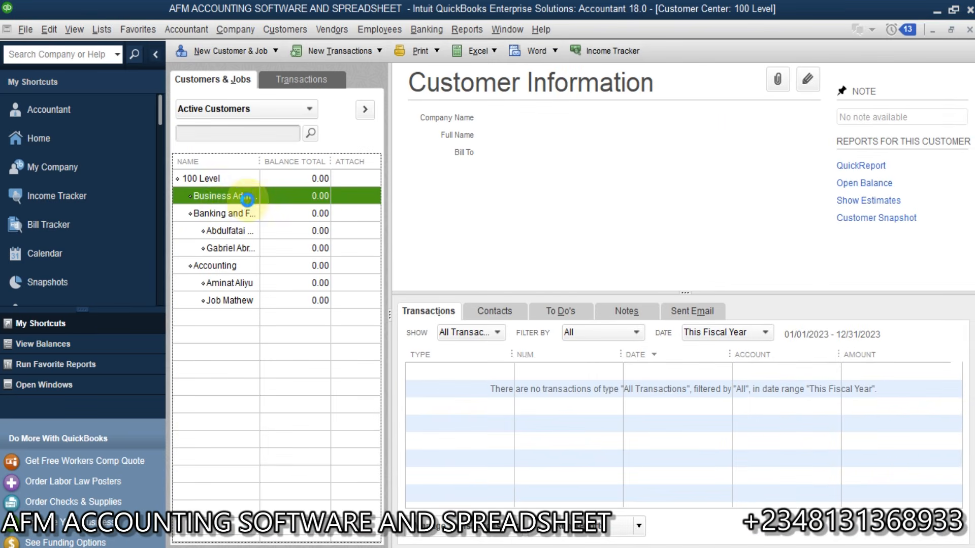
Step: Add the first person-named sub-job under Business Administration
click(224, 51)
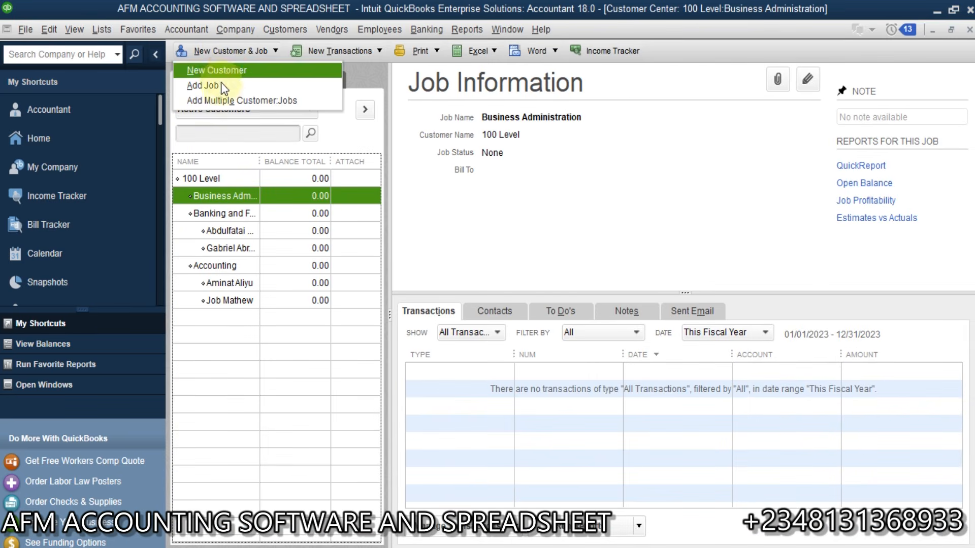
click(222, 86)
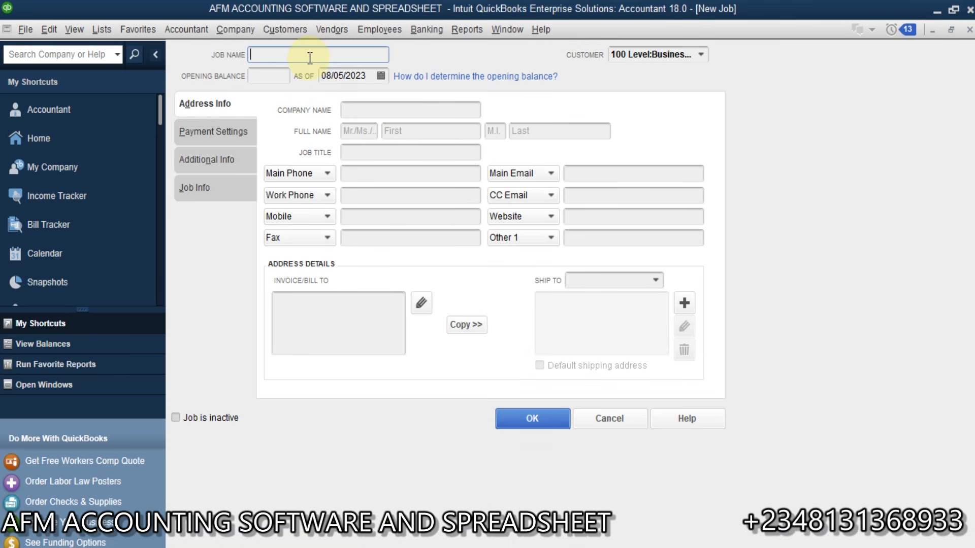
click(526, 421)
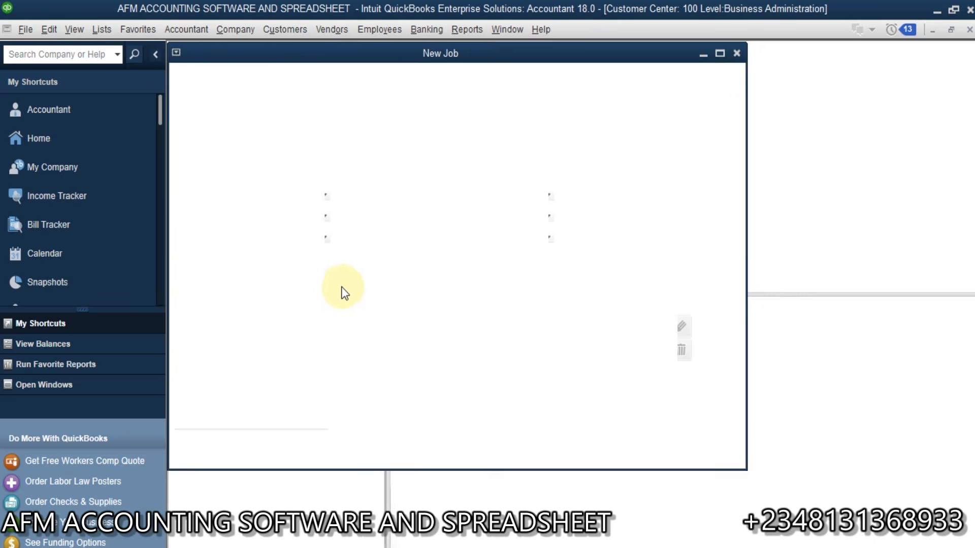
Step: Add a second person-named sub-job under Business Administration, correcting the capitalization typo
click(222, 198)
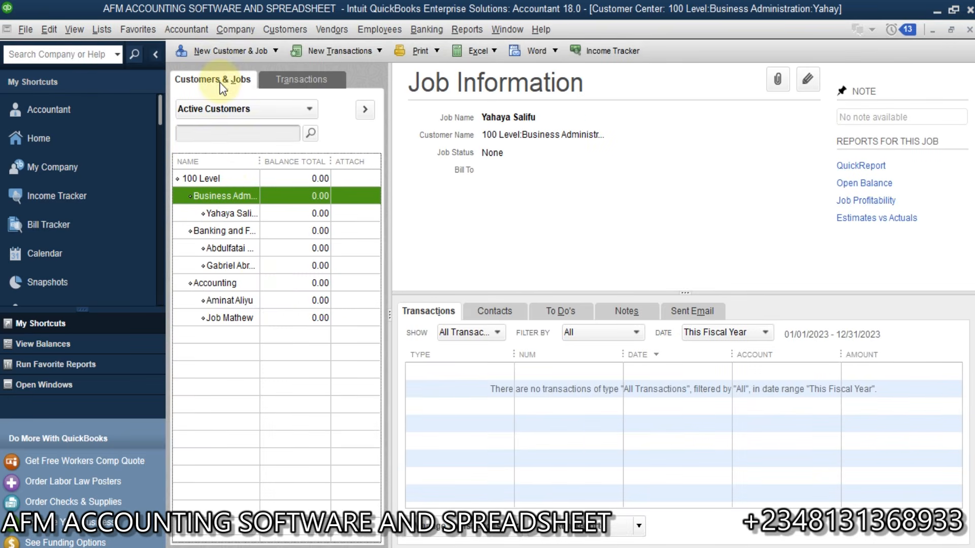
click(236, 51)
click(246, 85)
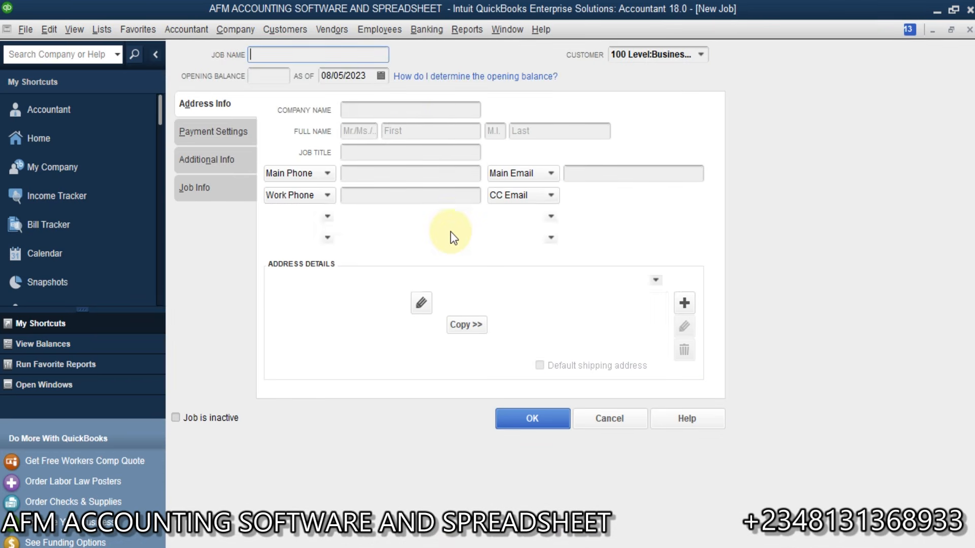
click(354, 54)
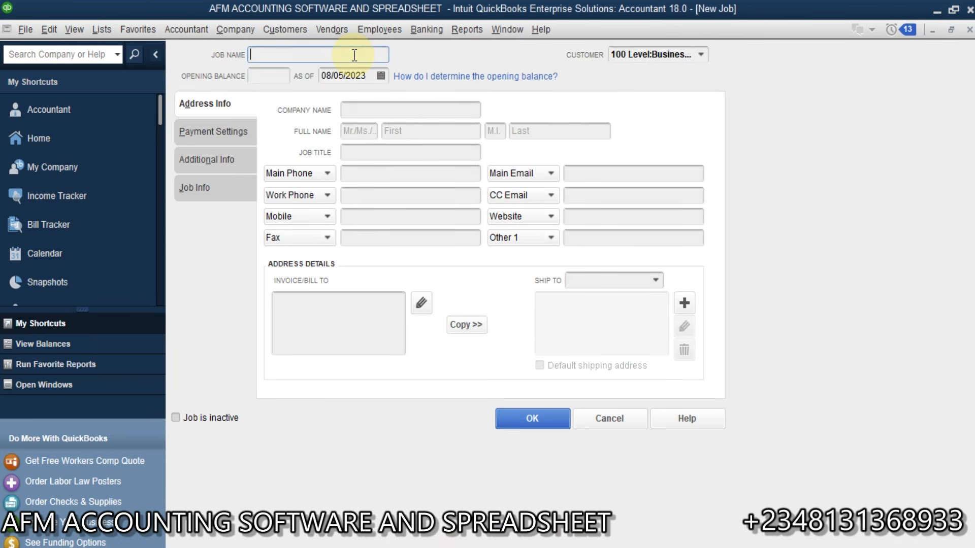
click(263, 54)
key(BackSpace)
text(b)
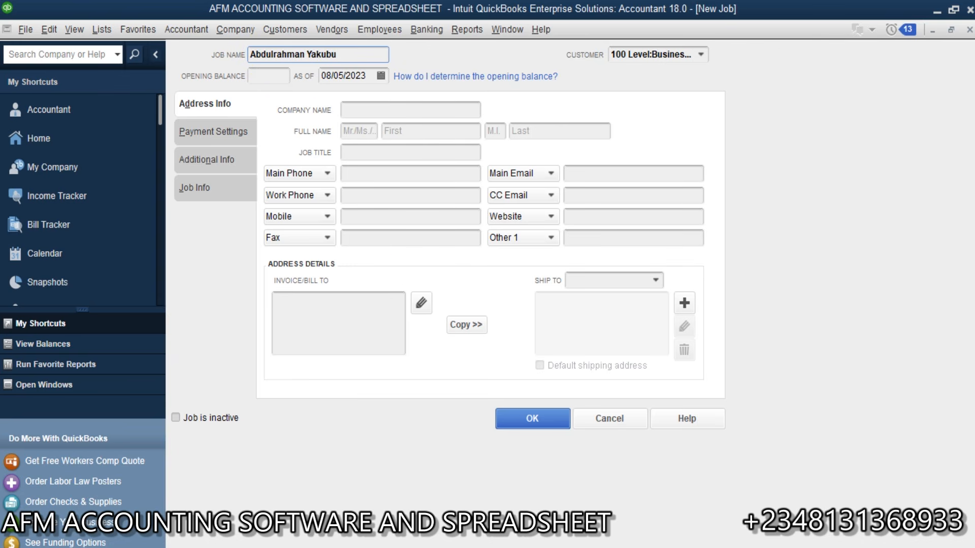
click(552, 422)
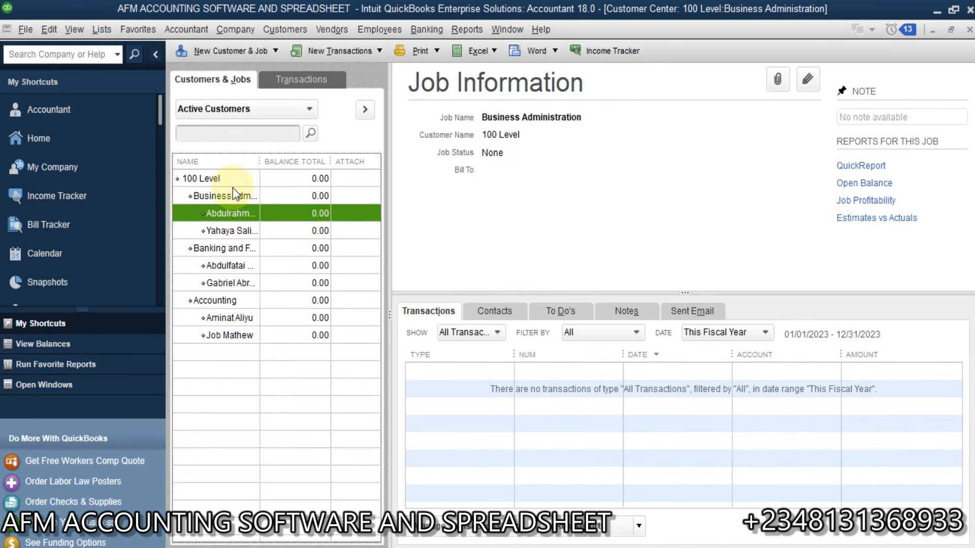
Step: Start a New Customer form and cancel it
click(218, 52)
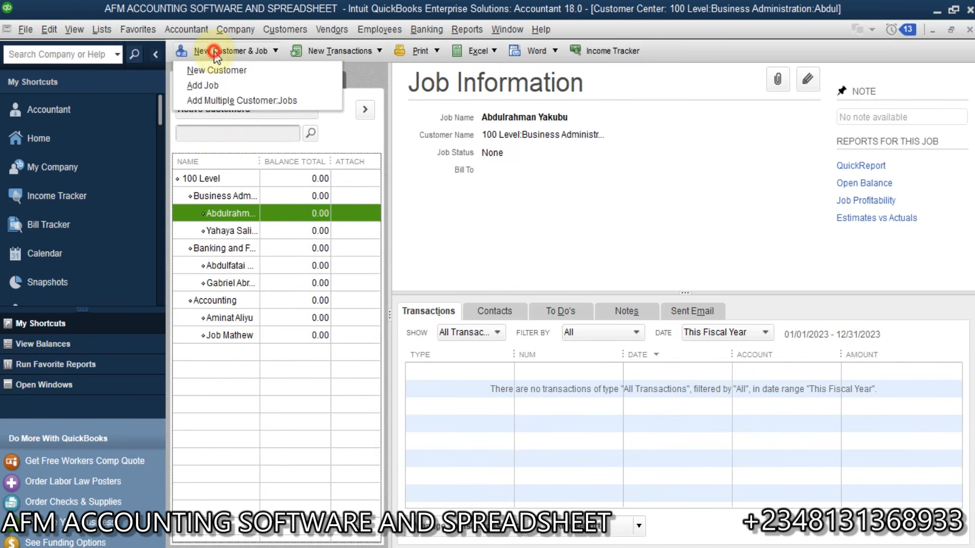
click(251, 65)
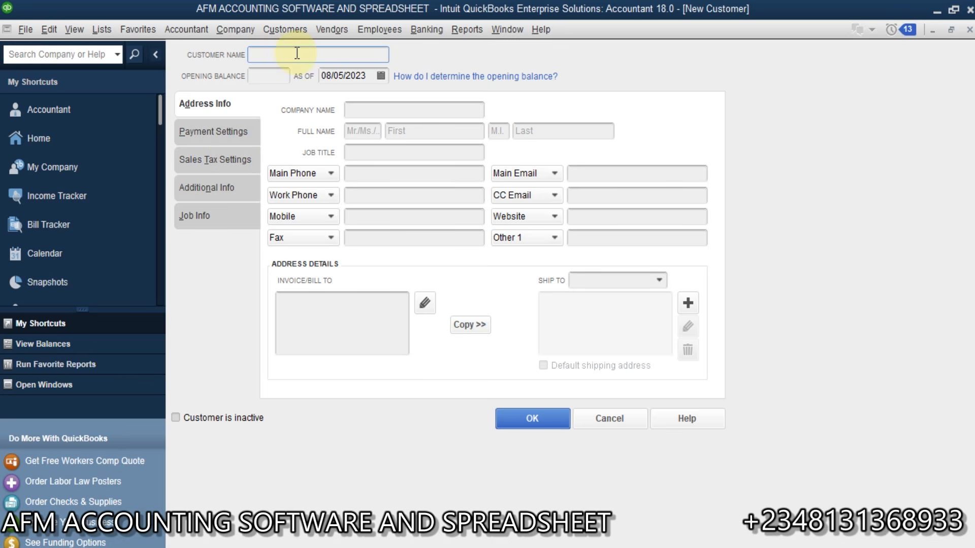
click(608, 426)
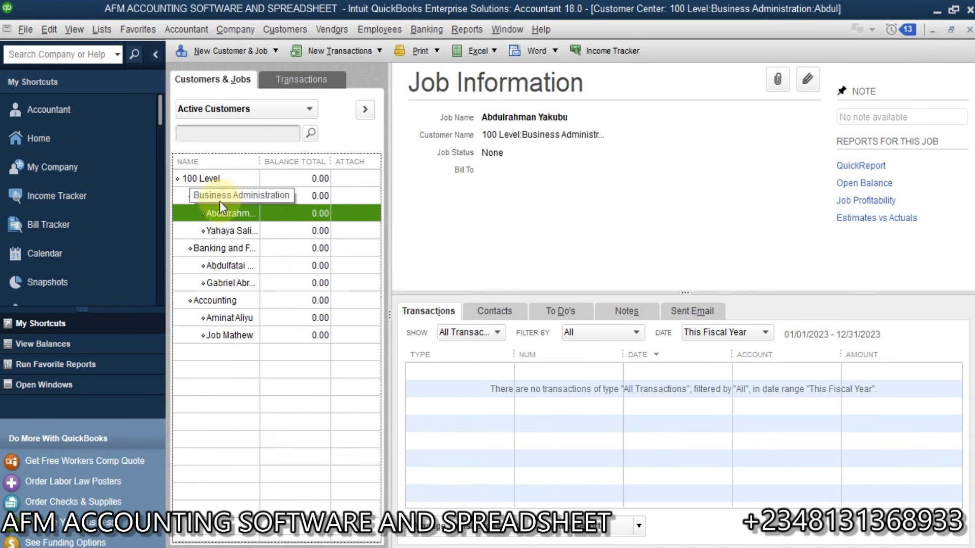
Step: Add a 'Public Administration' job under 100 Level by editing the pasted job name
click(213, 180)
click(241, 51)
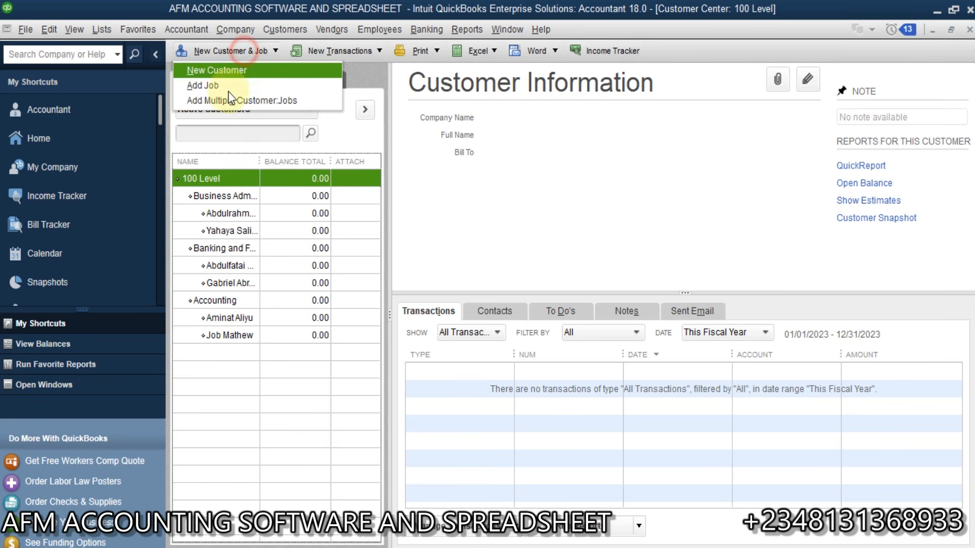
click(221, 87)
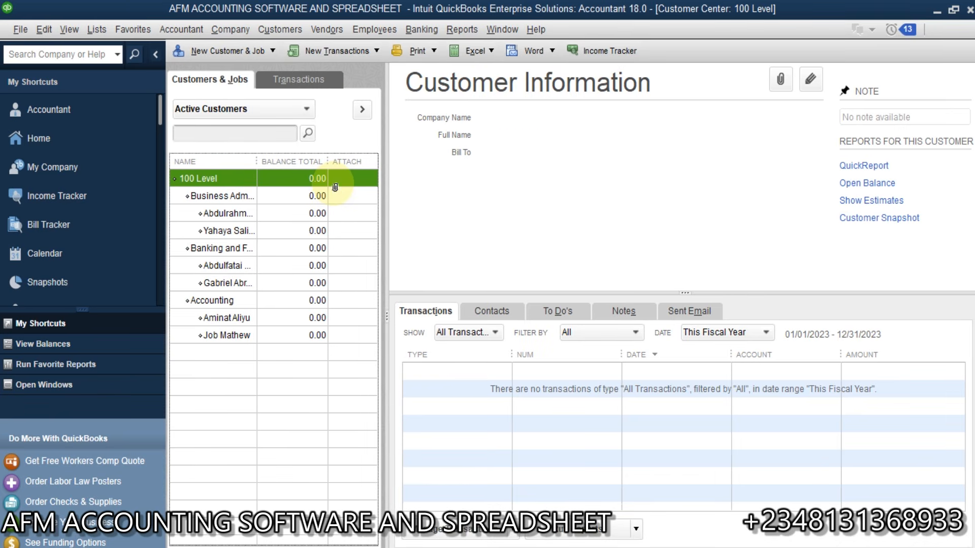
key(ctrl+v)
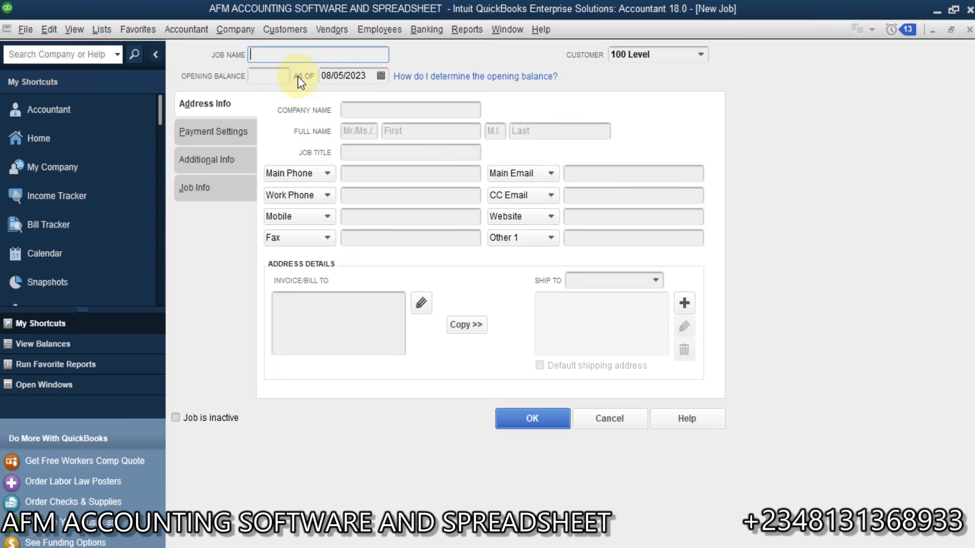
click(289, 54)
key(BackSpace)
key(BackSpace)
key(BackSpace)
key(BackSpace)
key(BackSpace)
key(BackSpace)
key(BackSpace)
key(BackSpace)
key(BackSpace)
text(Public Administration)
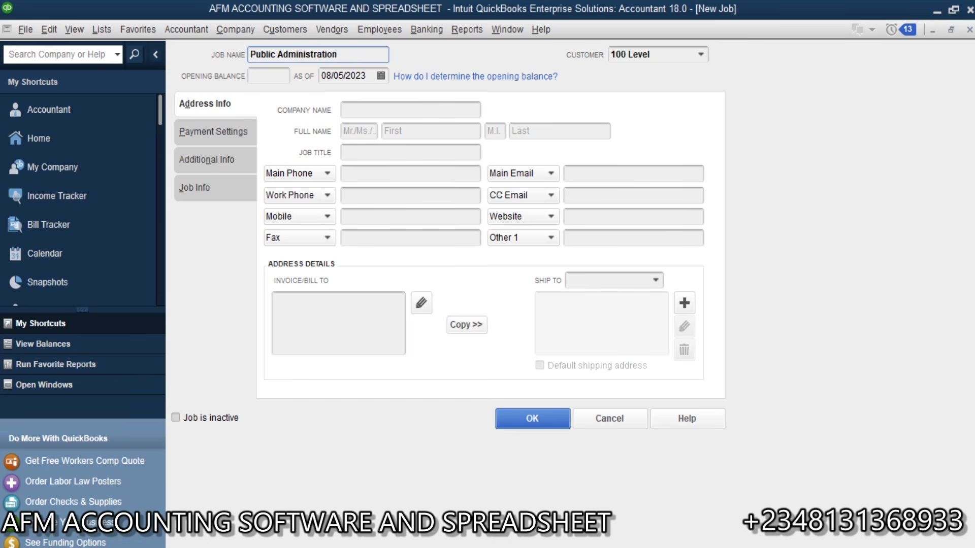
click(551, 430)
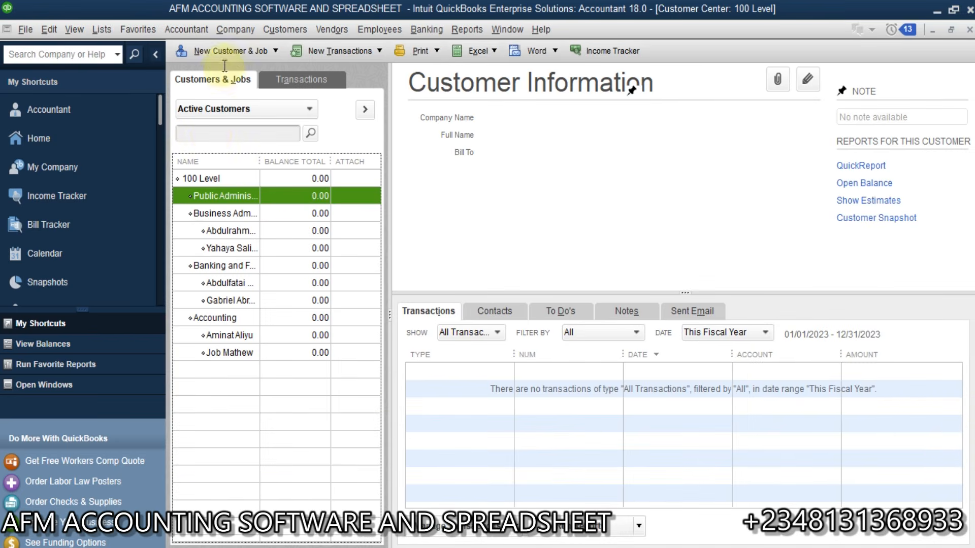
click(220, 50)
click(218, 86)
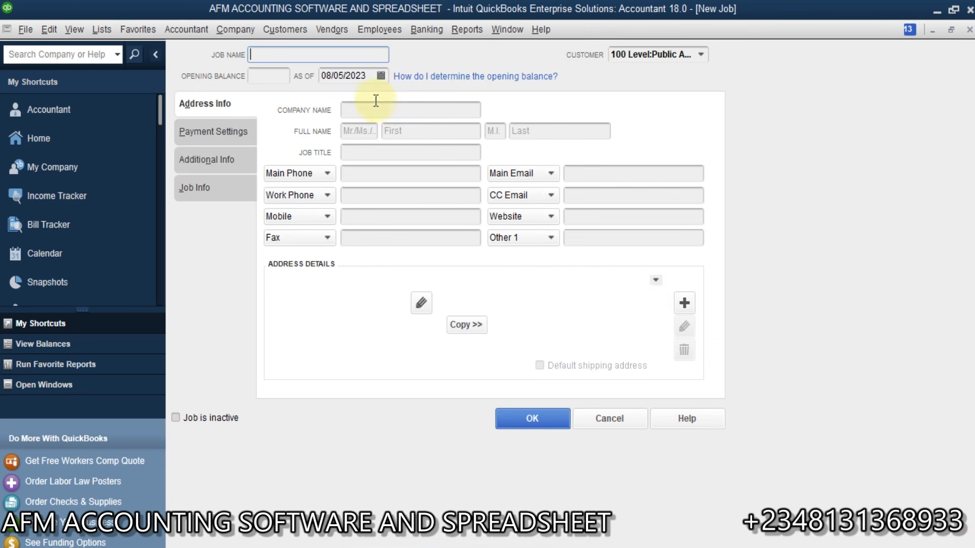
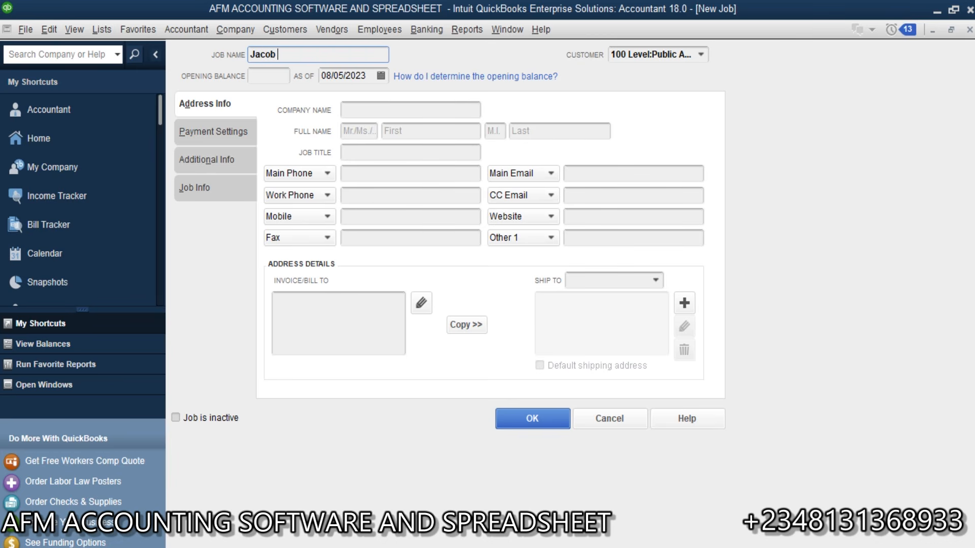
Step: Add two person-named sub-jobs under Public Administration, fixing a misspelling in the second
click(555, 419)
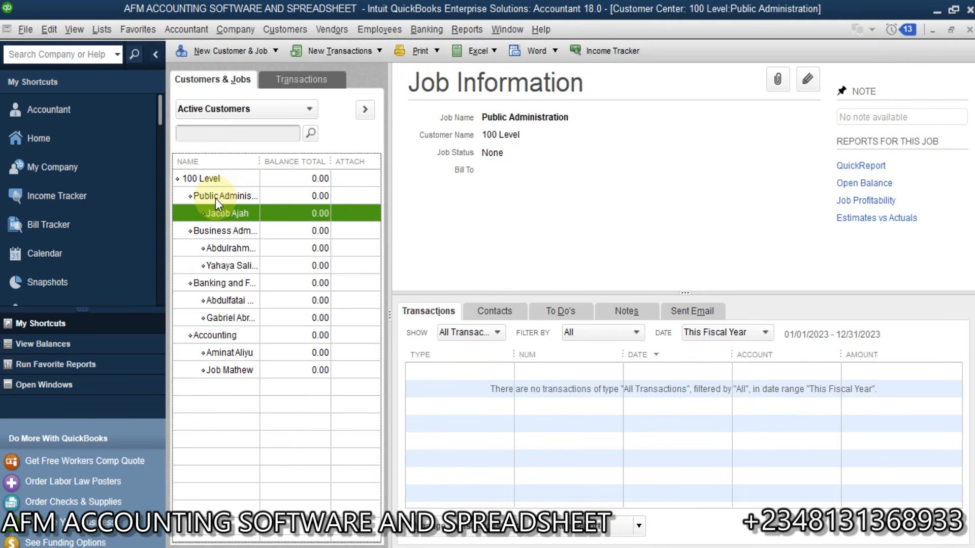
click(215, 198)
click(236, 53)
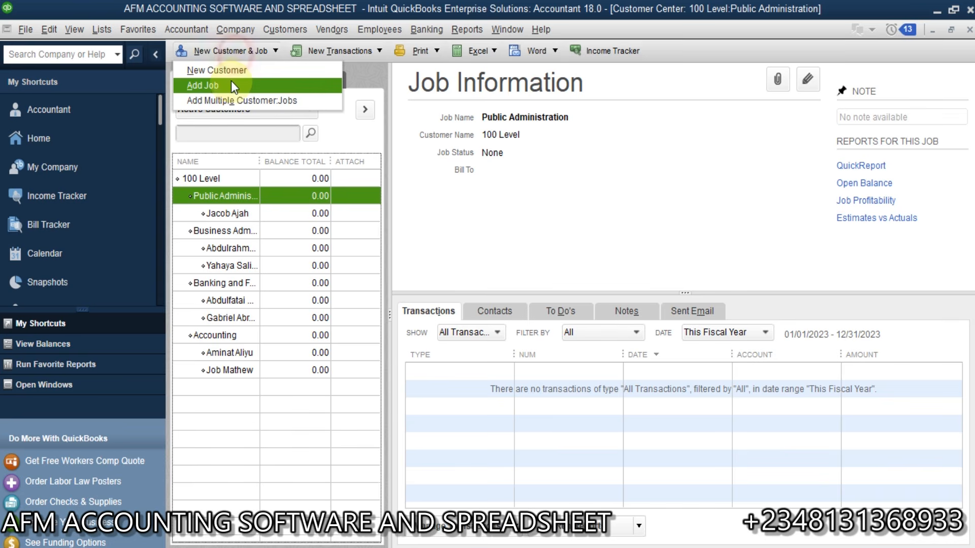
click(231, 83)
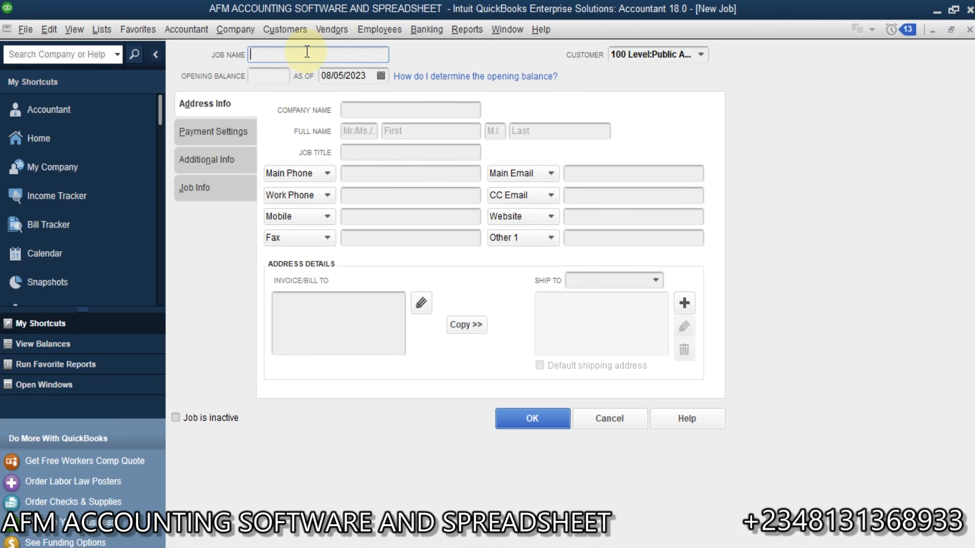
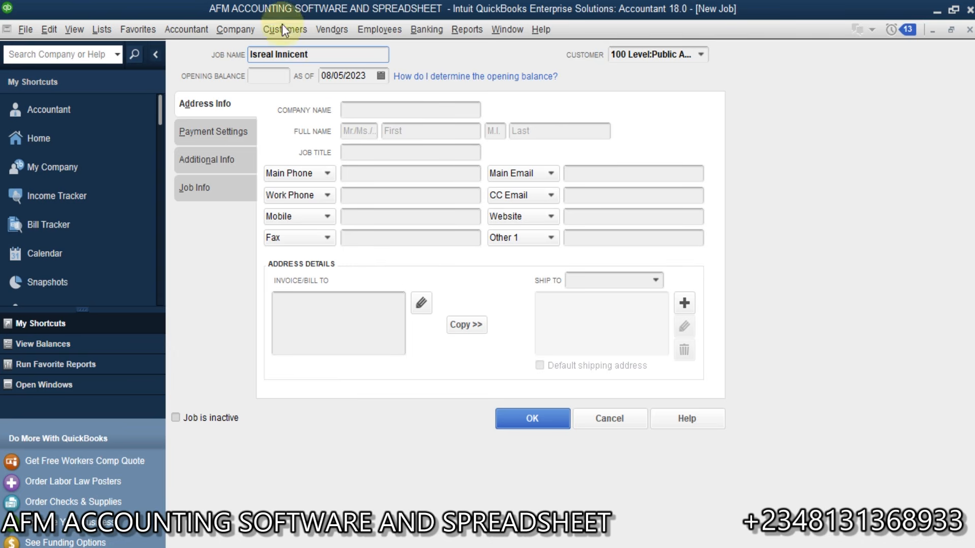
click(290, 51)
key(BackSpace)
text(o)
click(537, 421)
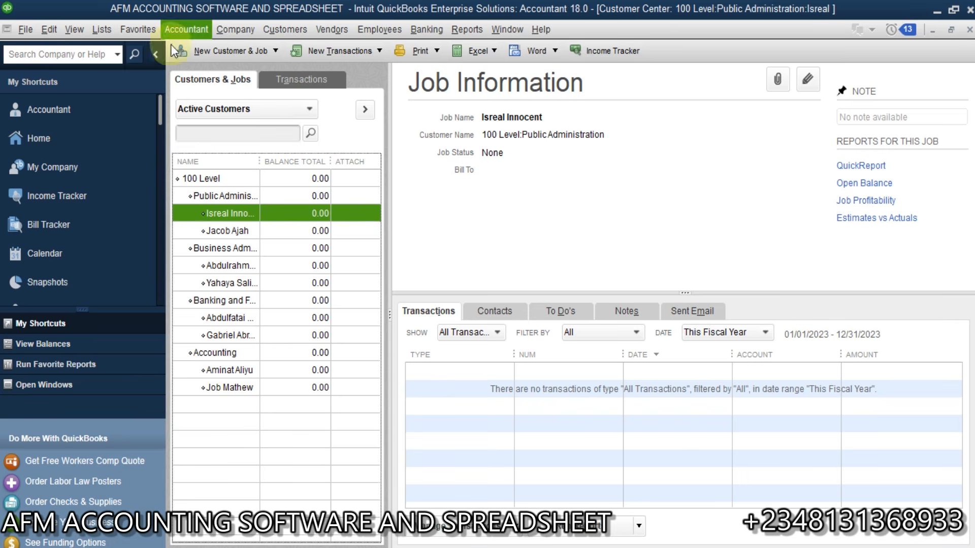
click(101, 30)
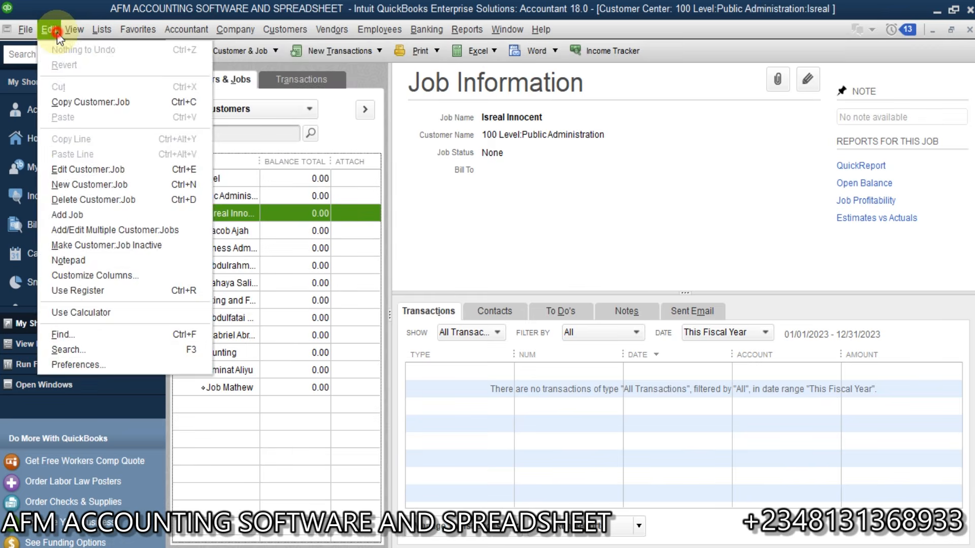
click(49, 29)
click(101, 30)
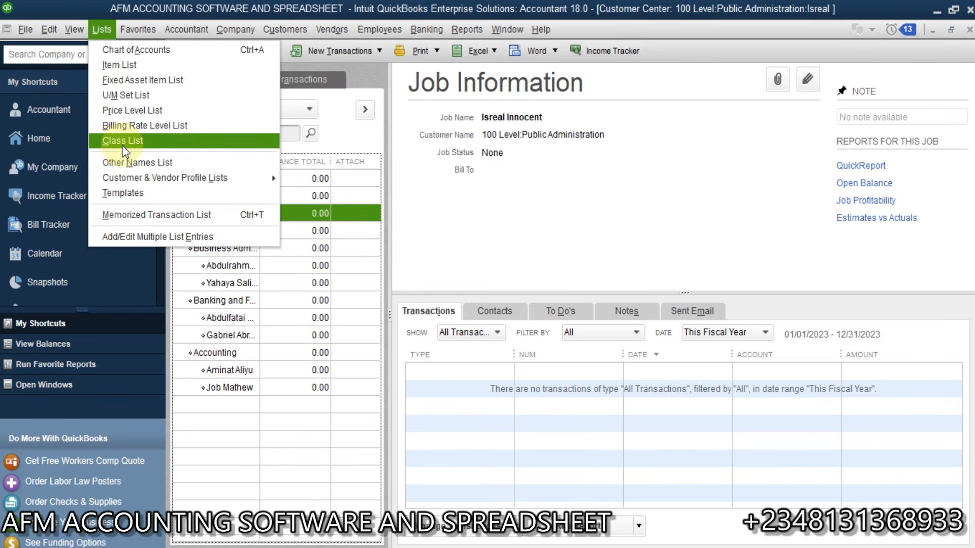
click(80, 1)
click(53, 31)
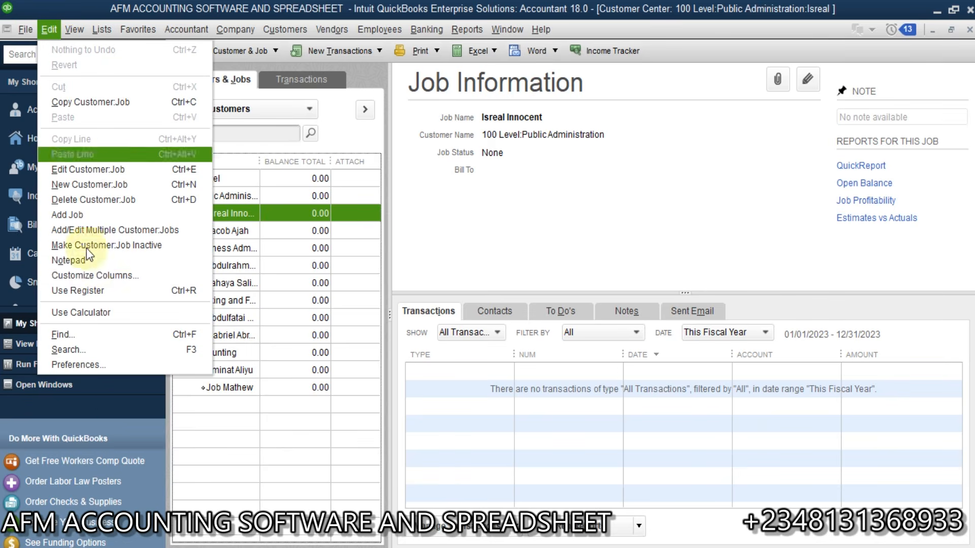
click(103, 364)
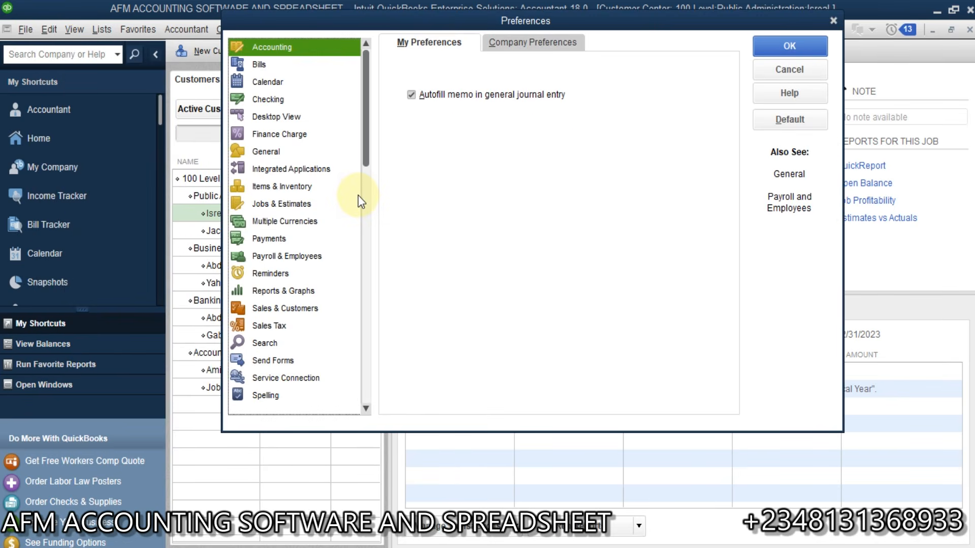
click(508, 42)
click(302, 47)
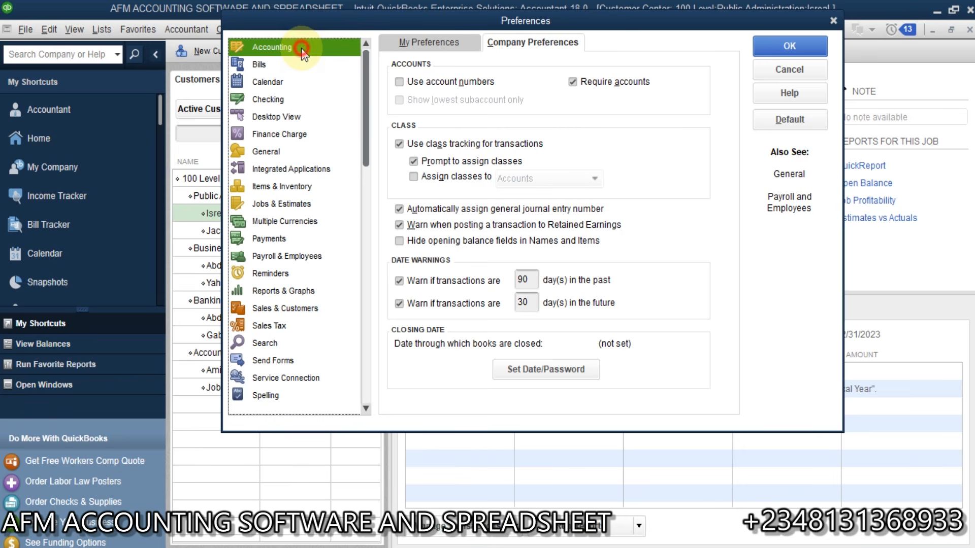
click(456, 41)
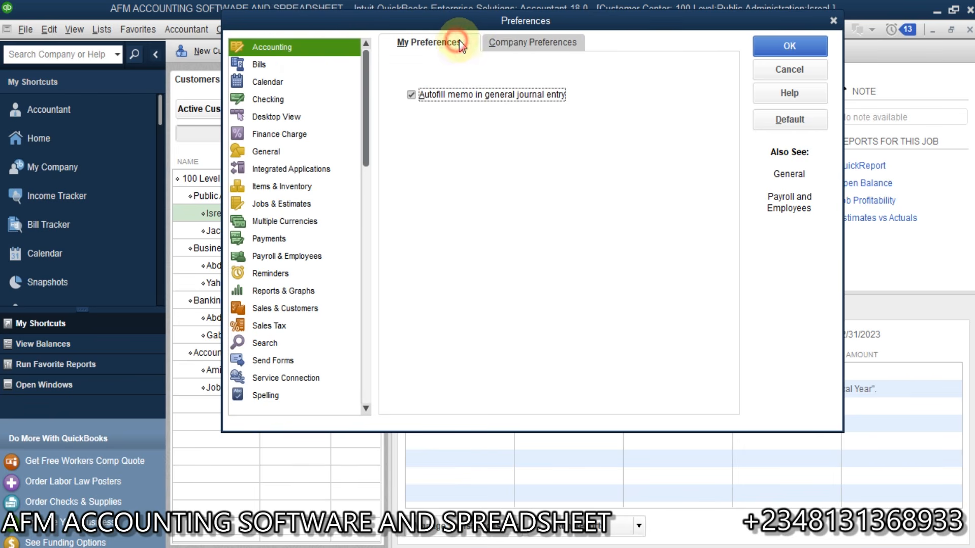
click(519, 37)
click(402, 146)
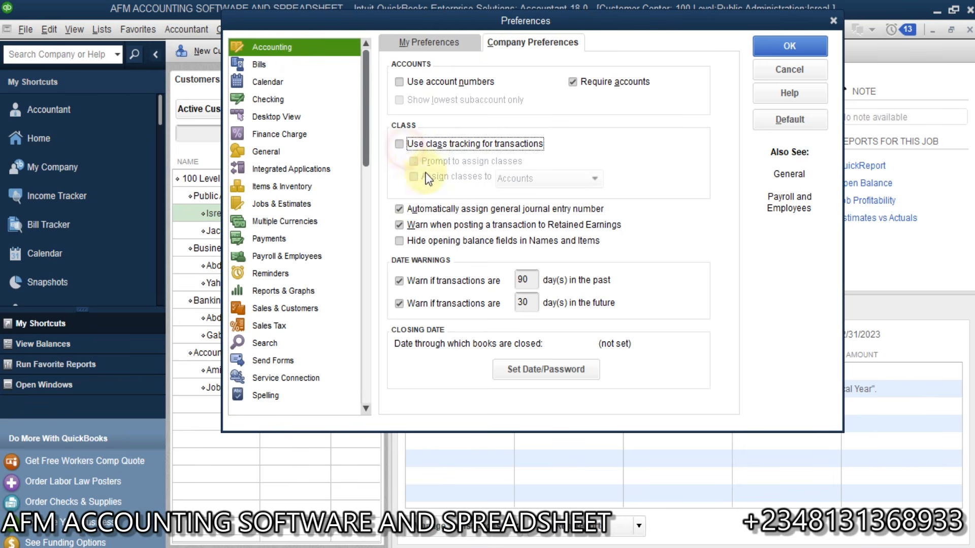
click(399, 148)
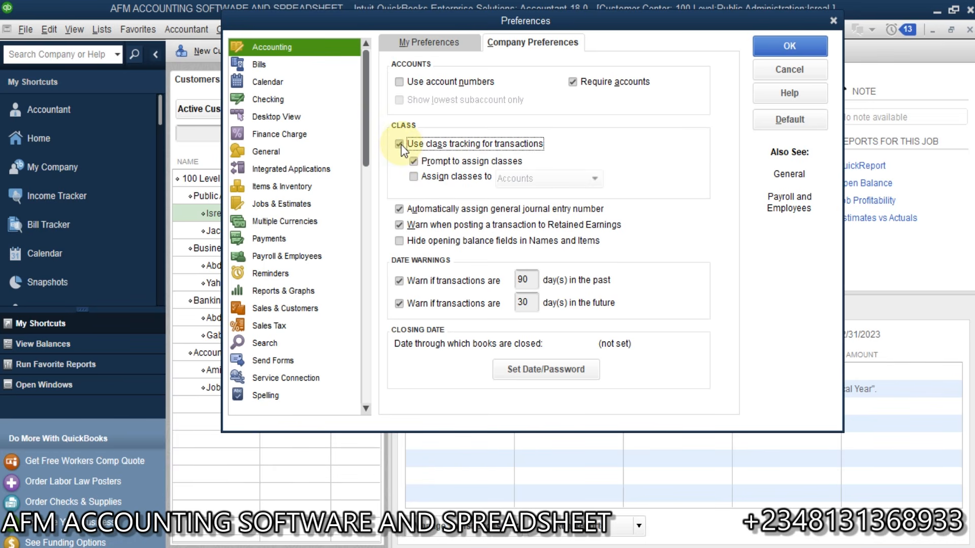
click(778, 69)
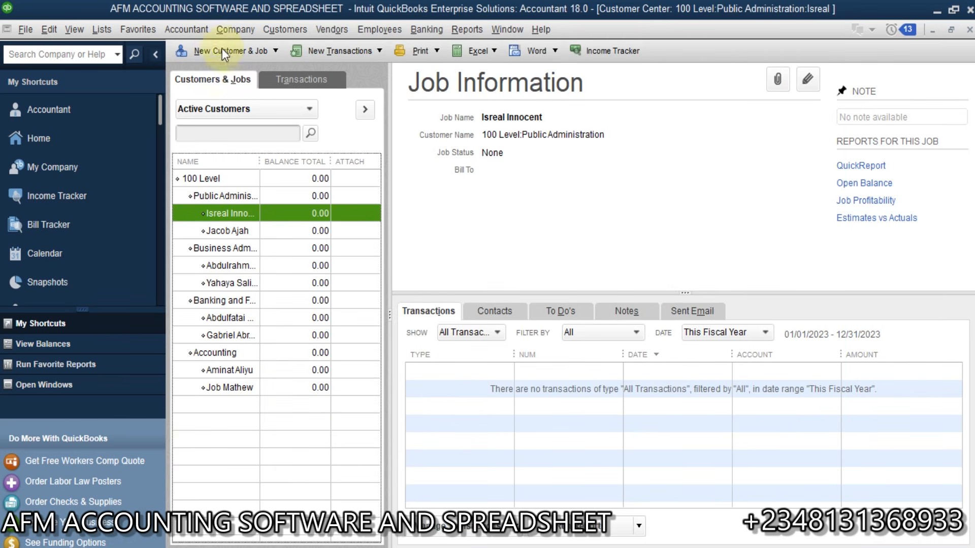
click(112, 29)
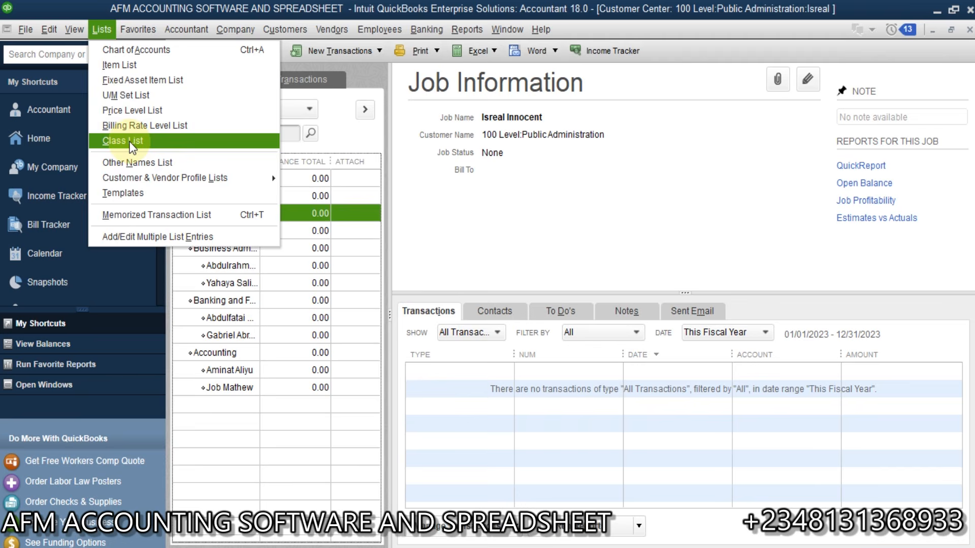
click(130, 143)
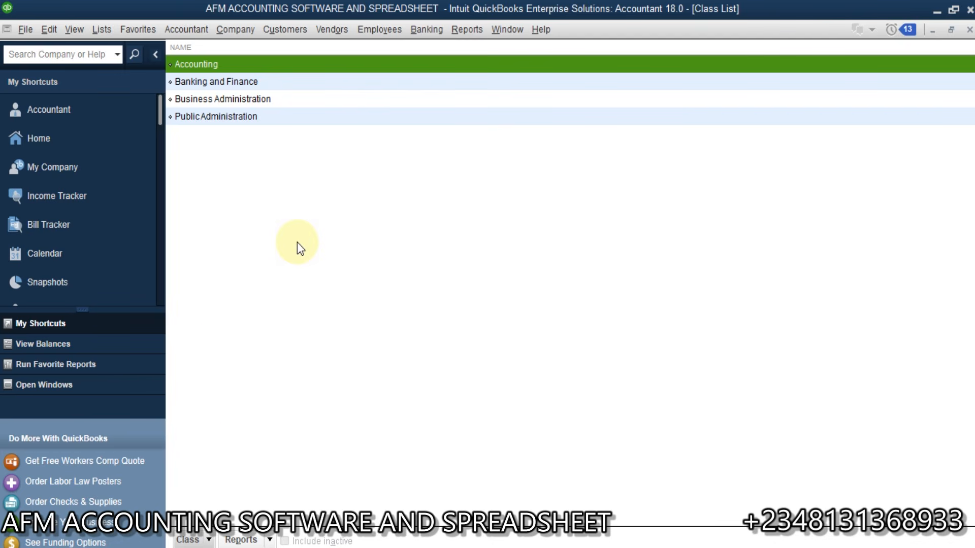
Step: Create a trial 'Electrical' class in the Class List, then delete it
right_click(250, 271)
click(208, 539)
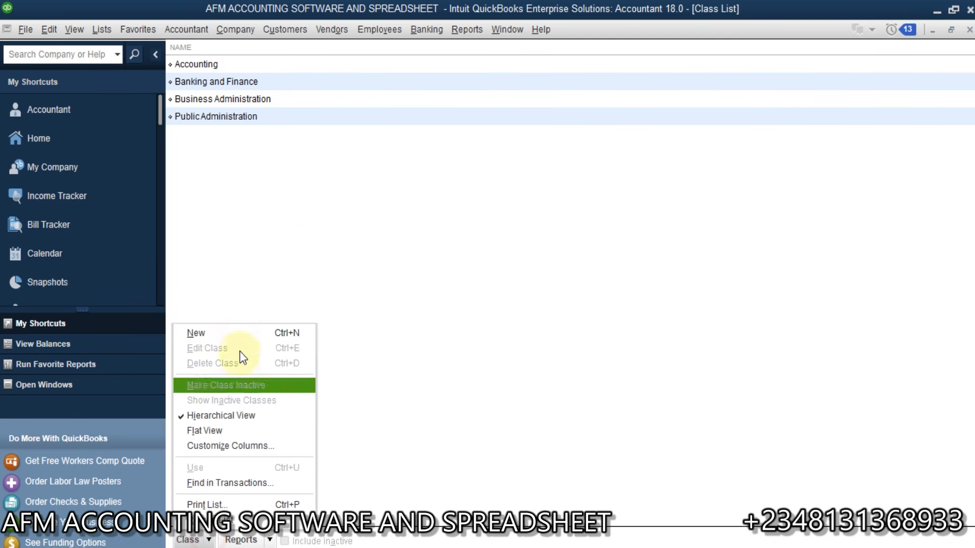
click(249, 333)
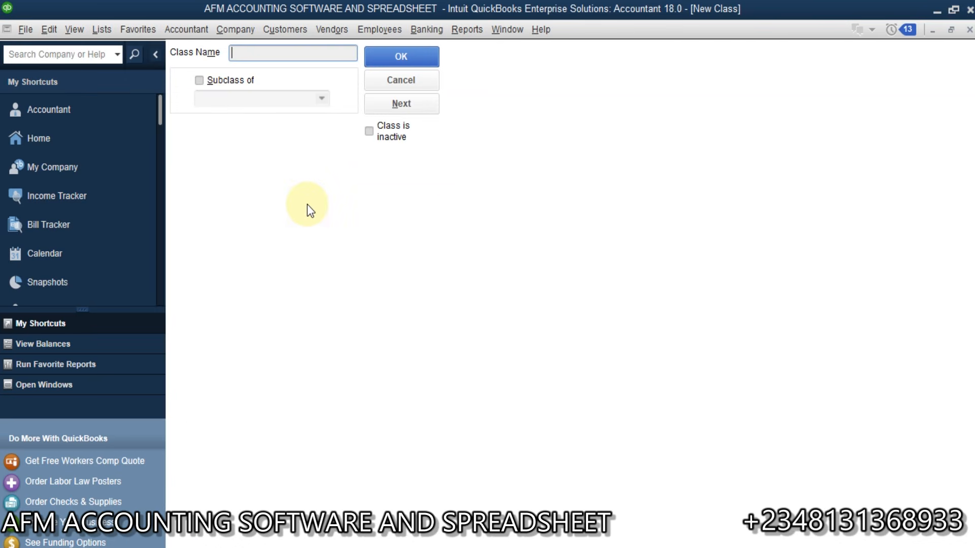
text(E)
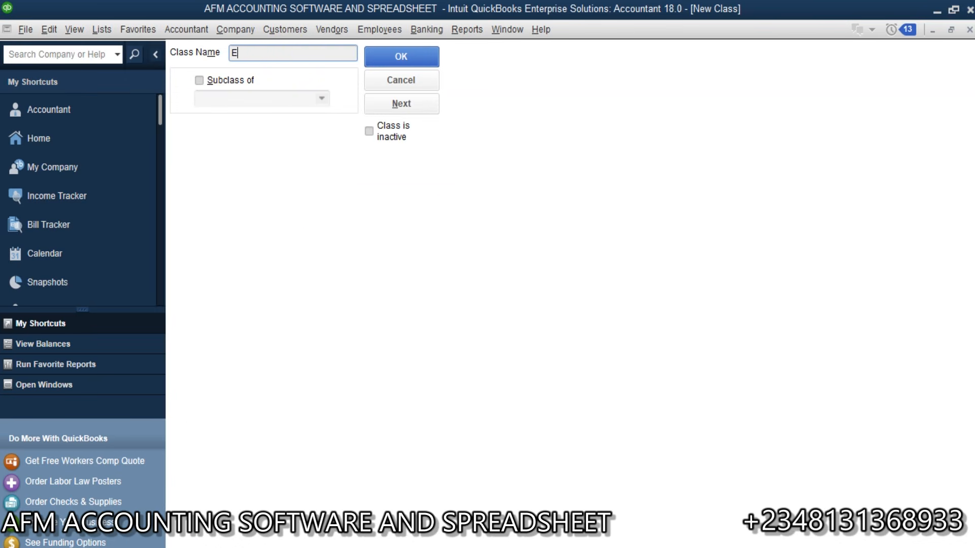
text(lectrical)
click(400, 56)
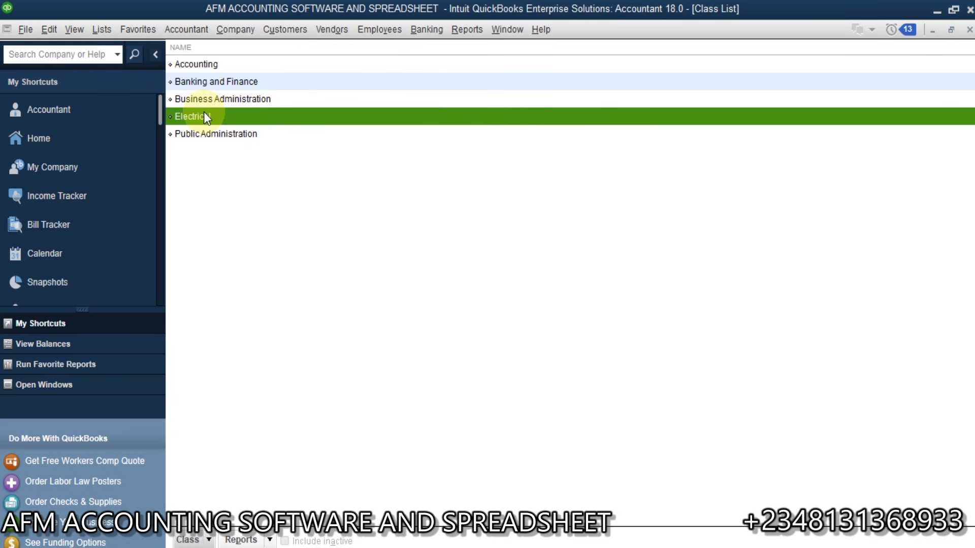
right_click(205, 115)
click(260, 188)
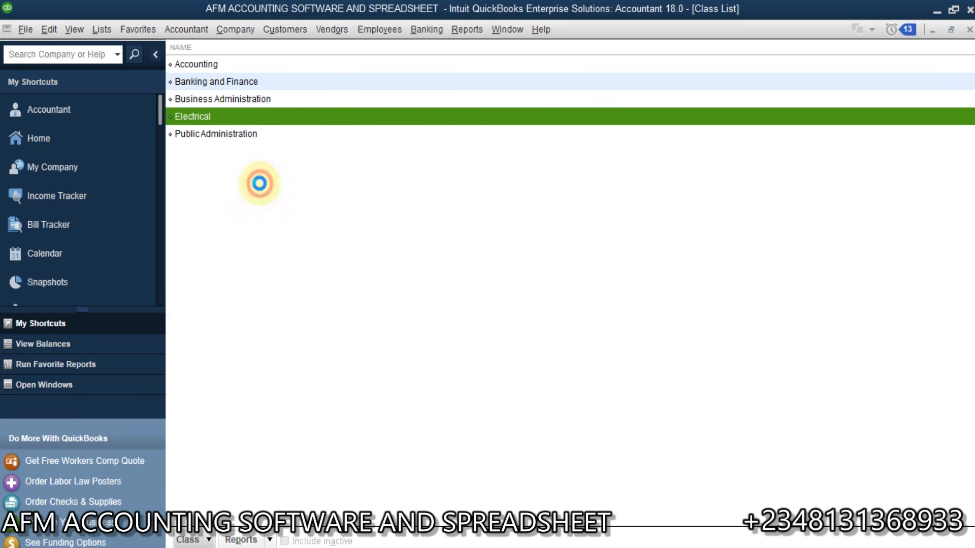
key(Return)
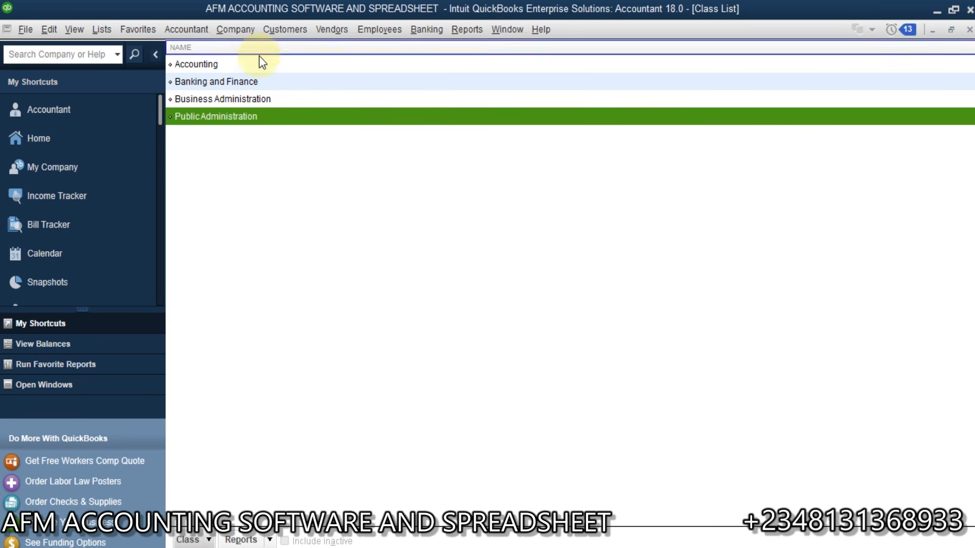
click(290, 160)
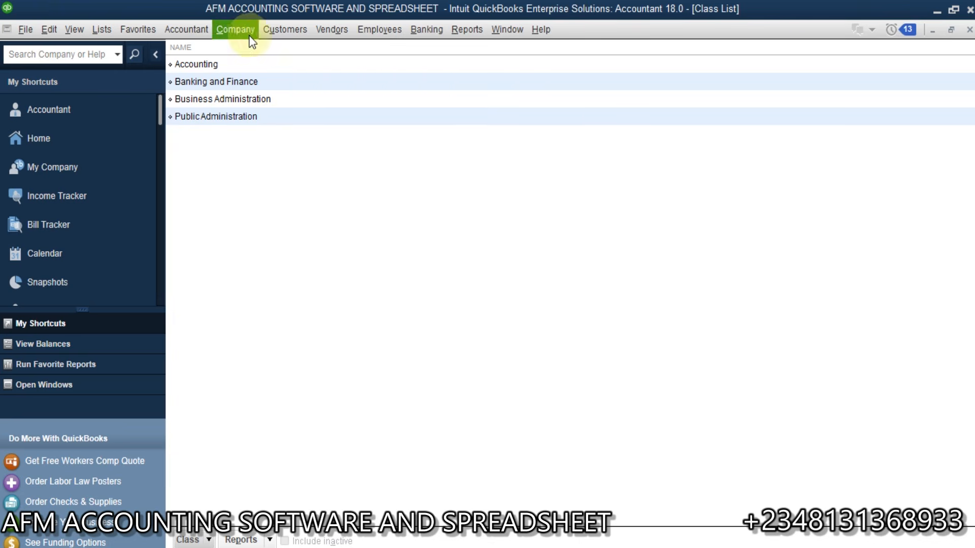
Step: Return to the Home Page and bring up the Customers menu
click(88, 136)
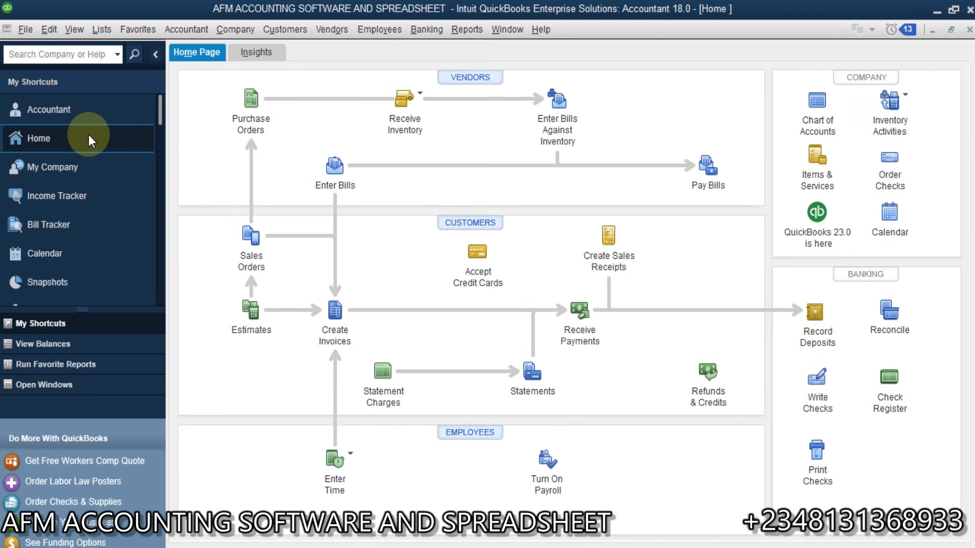
click(298, 31)
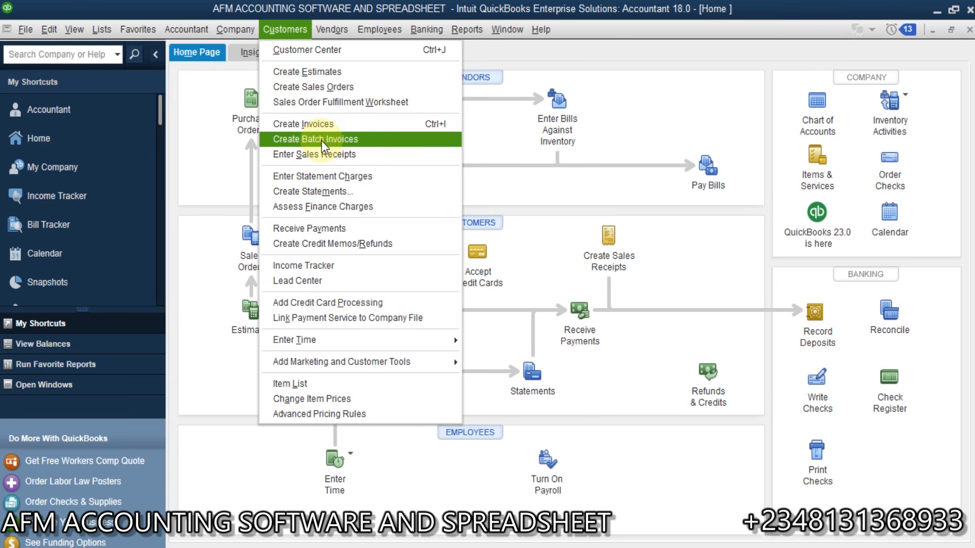
click(291, 26)
click(293, 31)
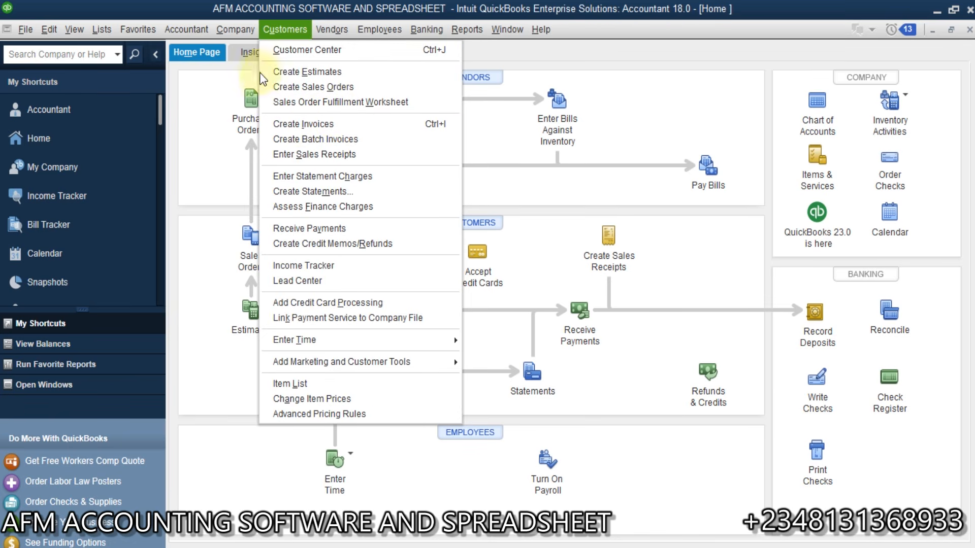
Step: Start batch invoicing, dismiss the customer-setup reminder, and check the existing 100 Level billing group
click(335, 138)
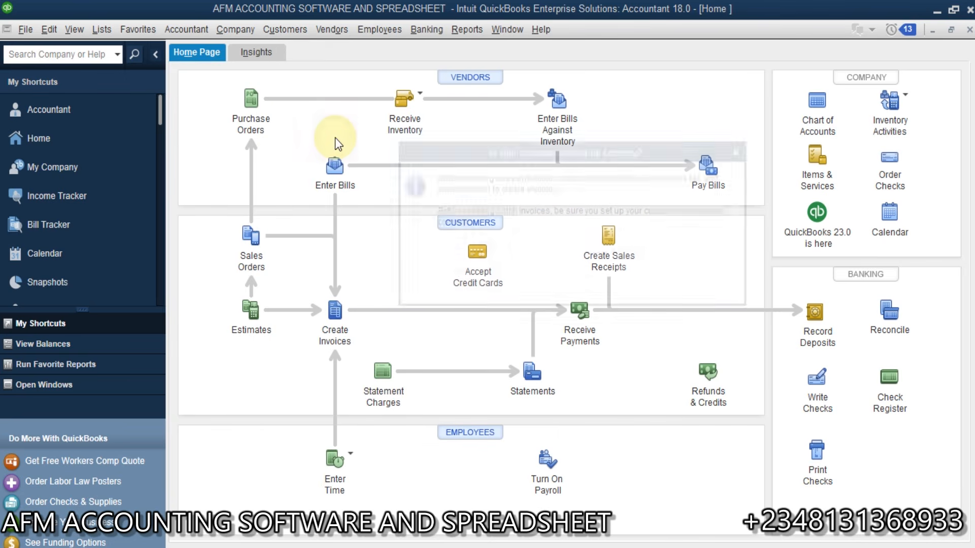
click(580, 276)
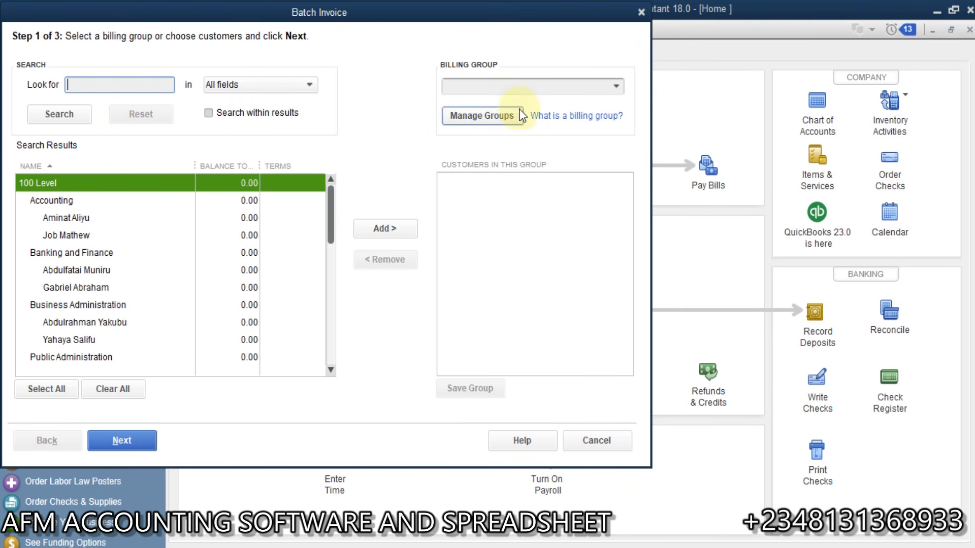
click(615, 87)
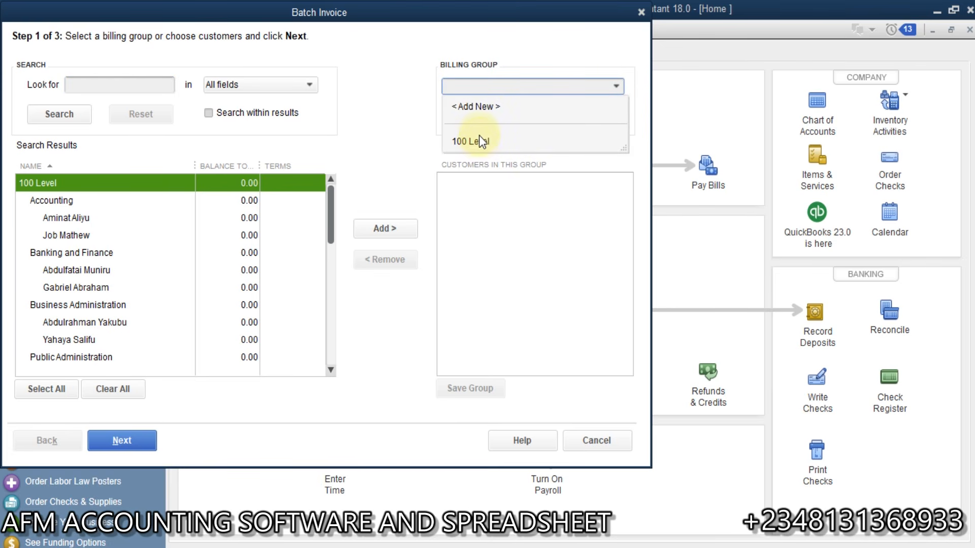
click(407, 143)
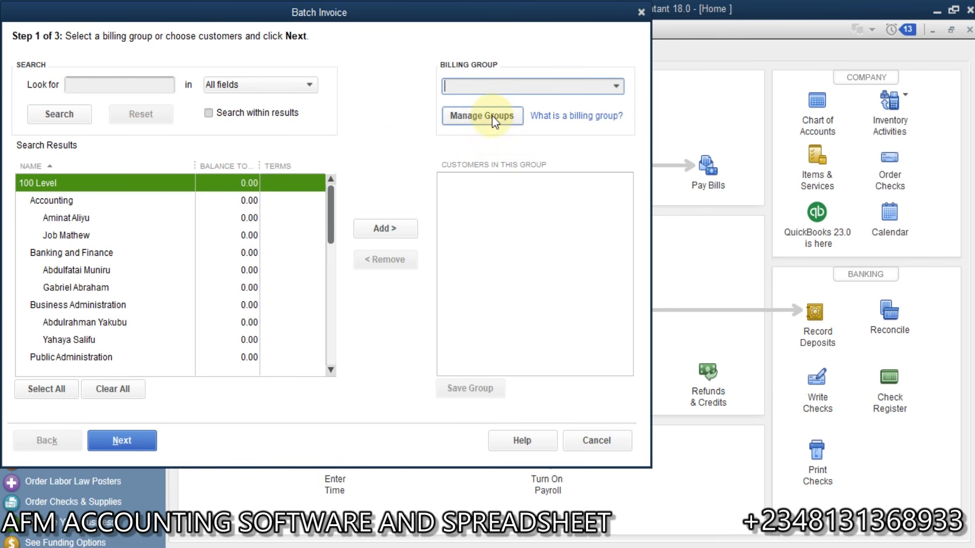
Step: Delete the old 100 Level billing group in Manage Groups
click(492, 116)
click(641, 259)
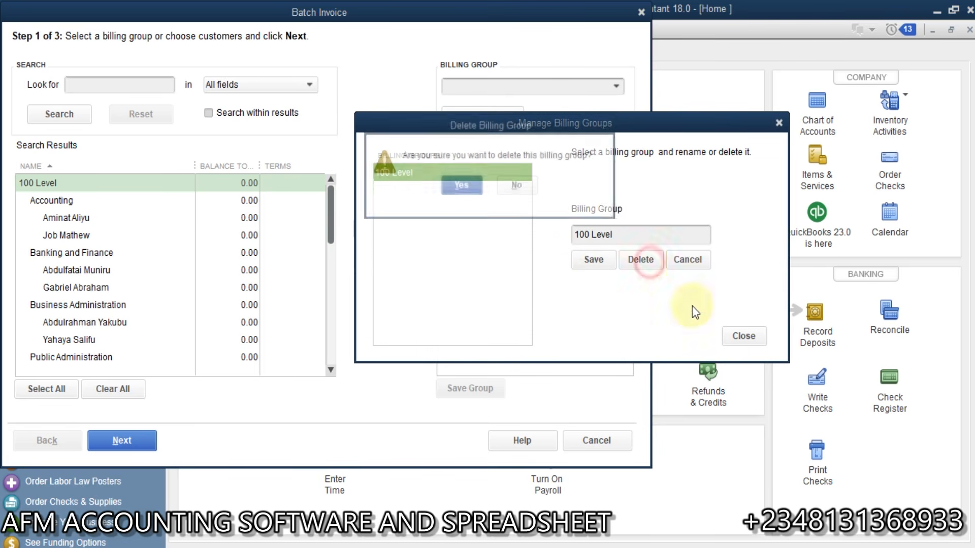
click(463, 185)
click(743, 336)
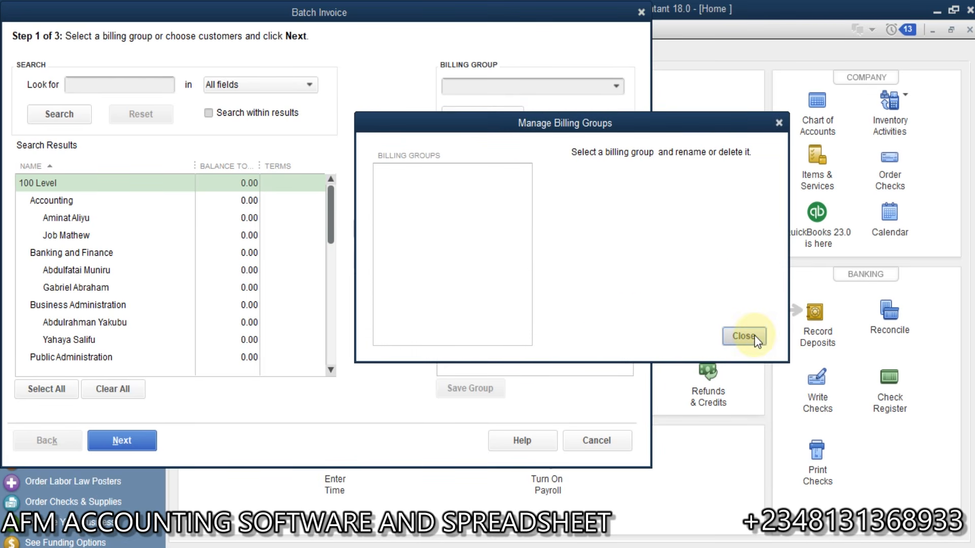
Step: Create a new billing group named 100L Acc
click(618, 86)
click(520, 110)
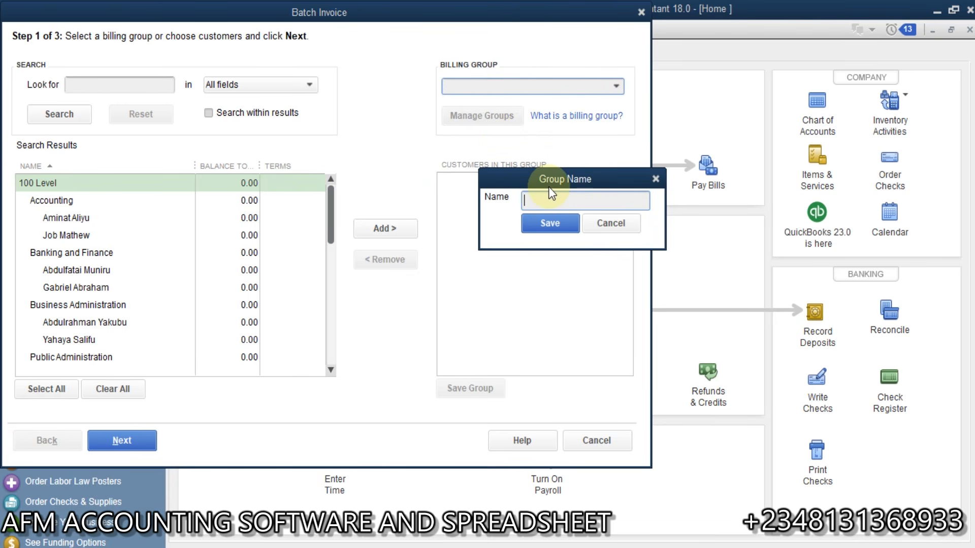
text(a)
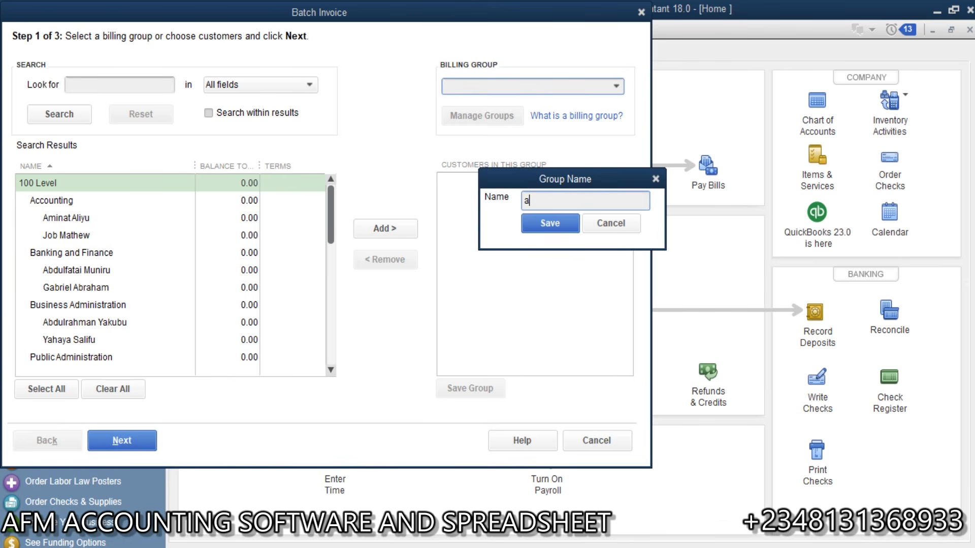
key(BackSpace)
text(100L Acc)
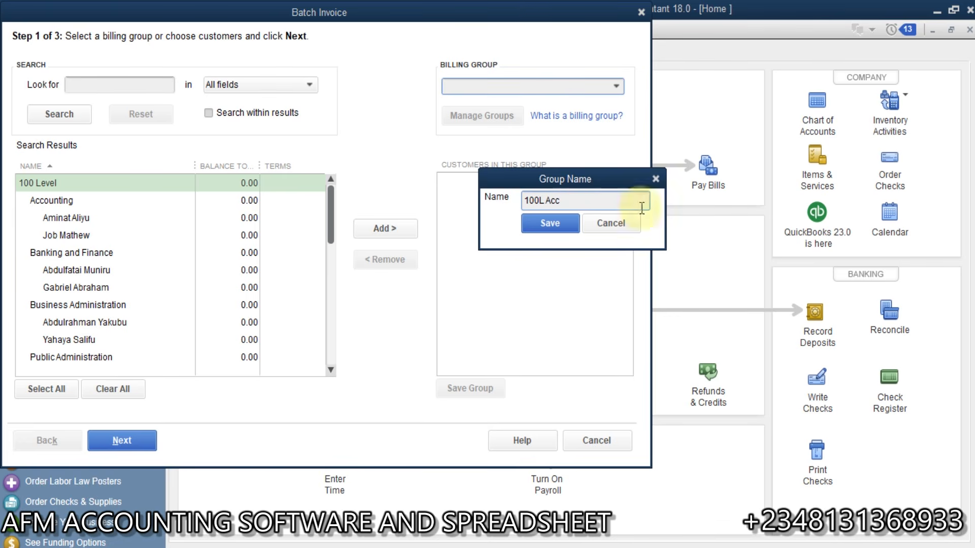
click(543, 224)
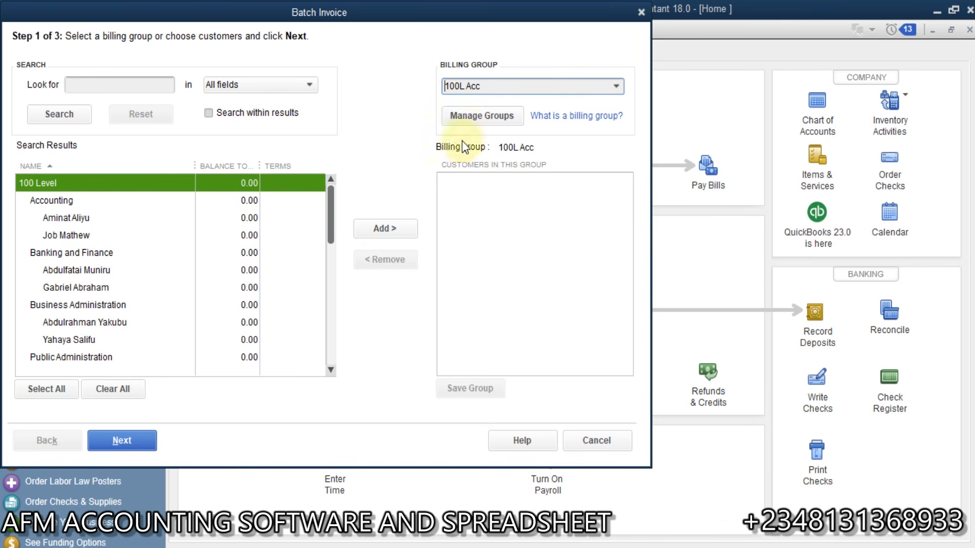
Step: Add both Accounting sub-jobs to 100L Acc and save the group
click(121, 217)
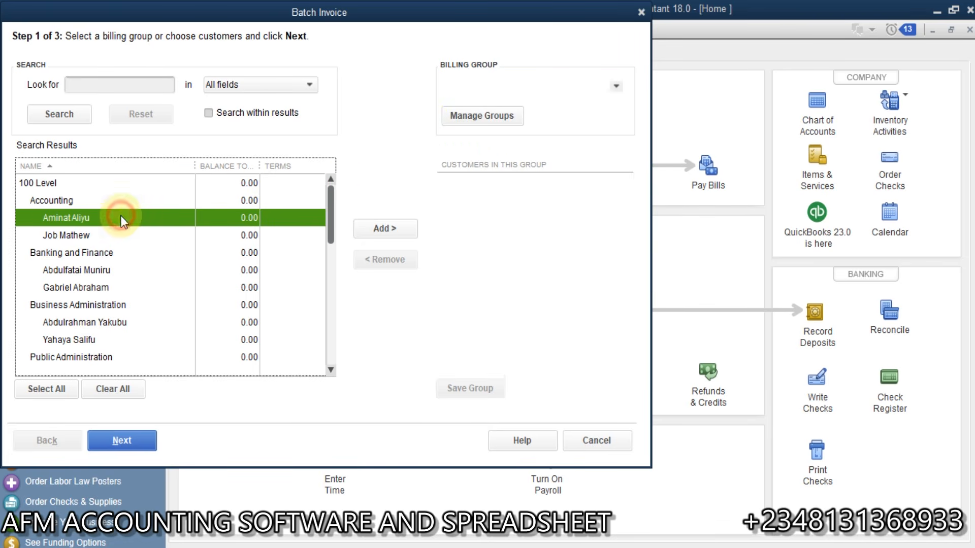
click(385, 228)
click(162, 238)
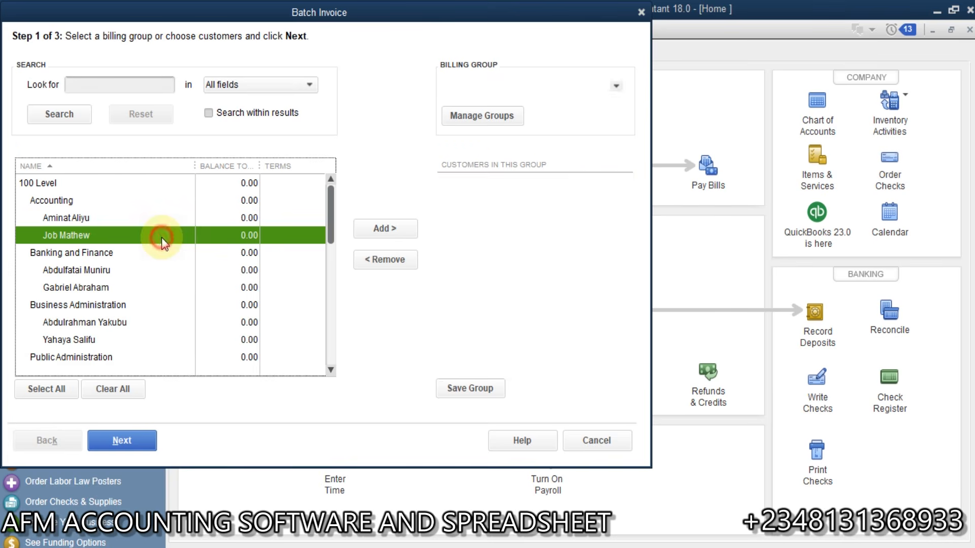
click(392, 229)
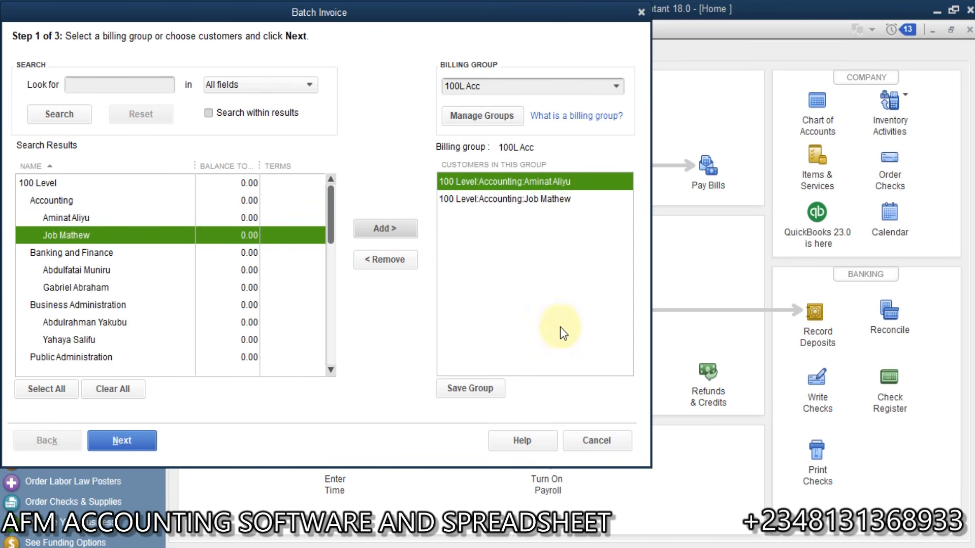
click(462, 390)
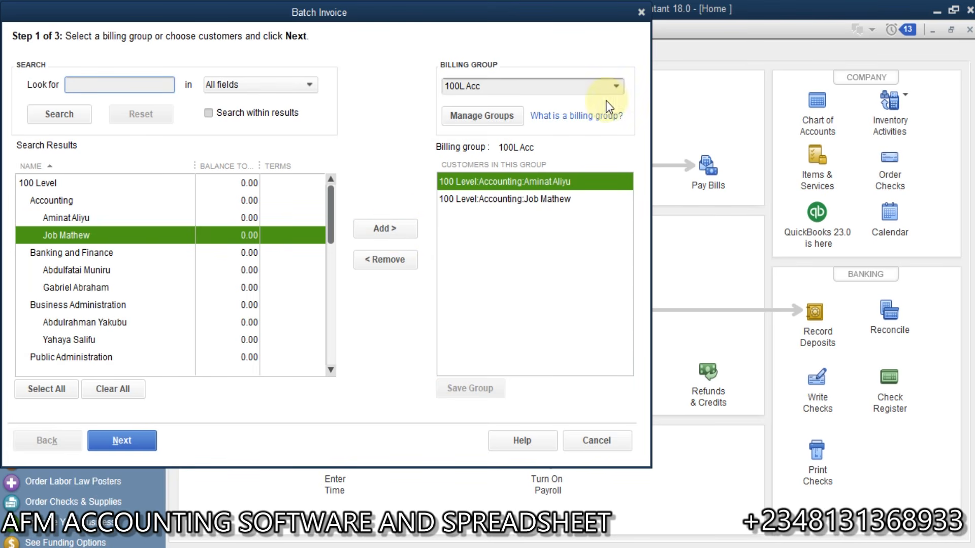
click(617, 86)
Step: Add a new group named 100L BF containing both Banking and Finance sub-jobs, and save it
click(475, 104)
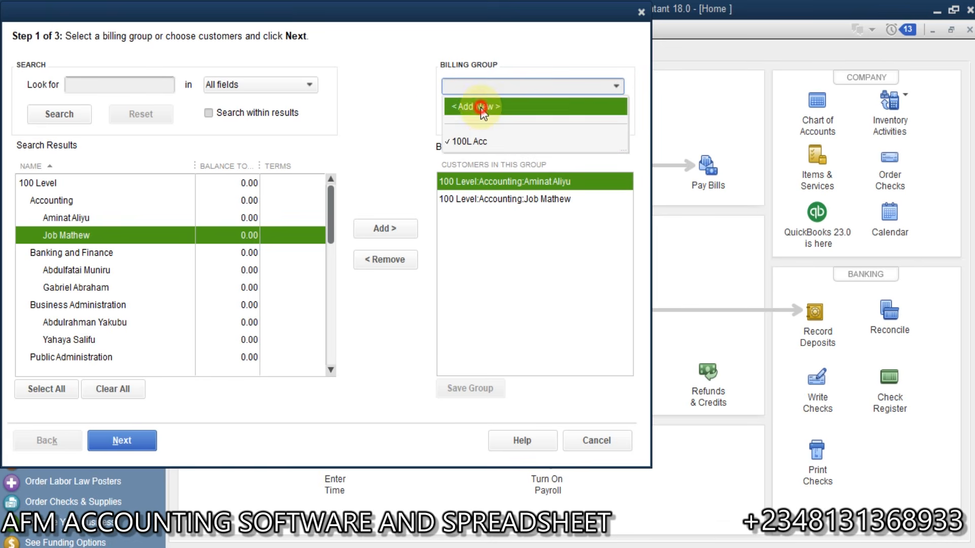
text(200L)
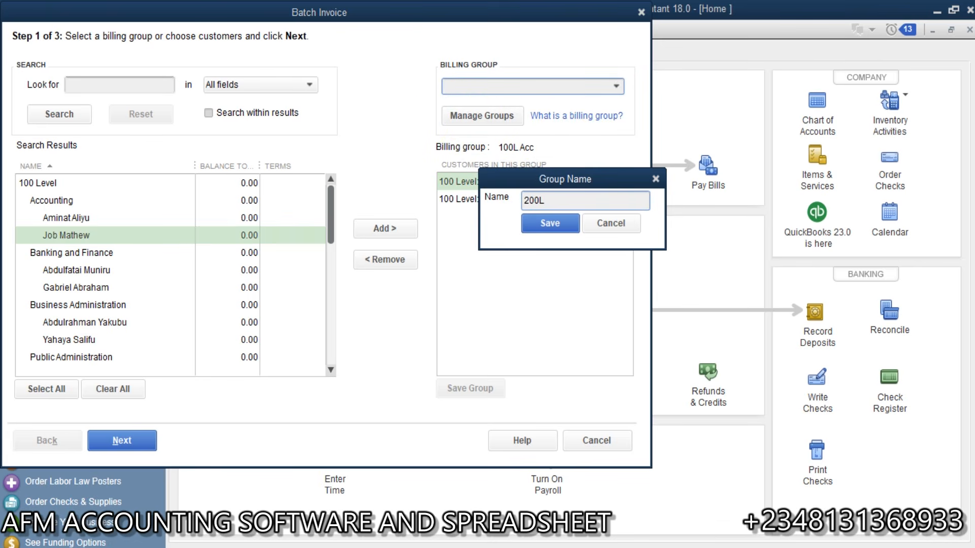
key(BackSpace)
key(BackSpace)
key(BackSpace)
key(BackSpace)
text(100L BF)
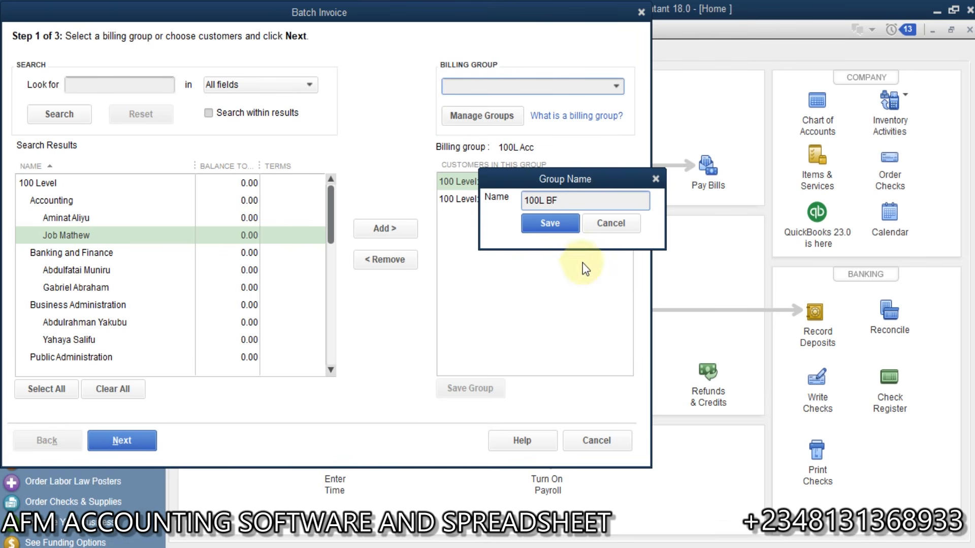
click(542, 227)
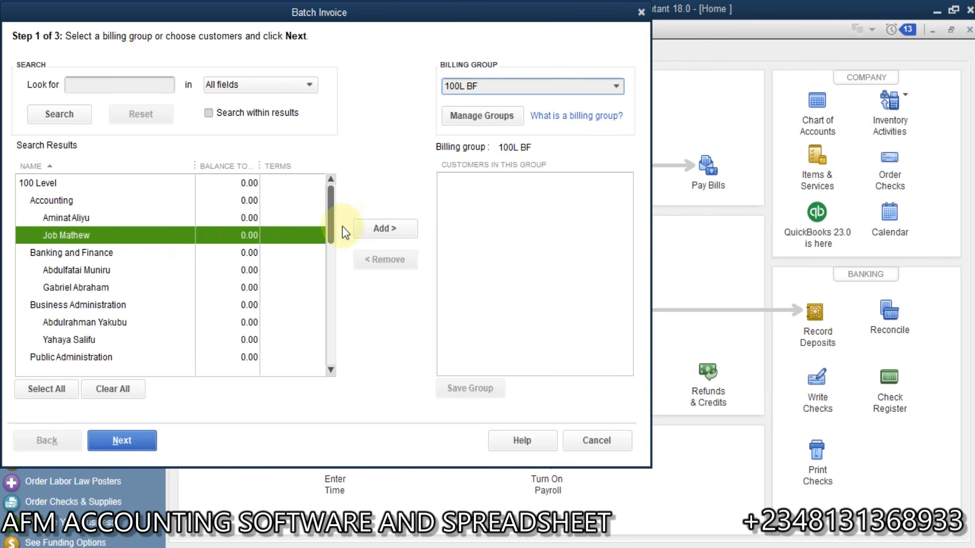
click(123, 270)
click(384, 229)
click(124, 288)
click(384, 228)
click(482, 389)
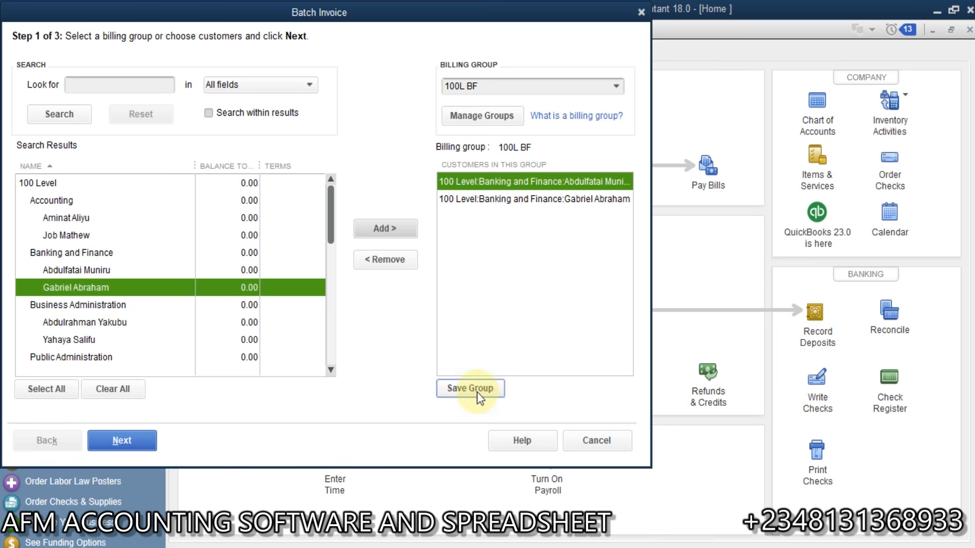
Step: Create billing group 100L BAM with both Business Administration sub-jobs and save it
click(612, 86)
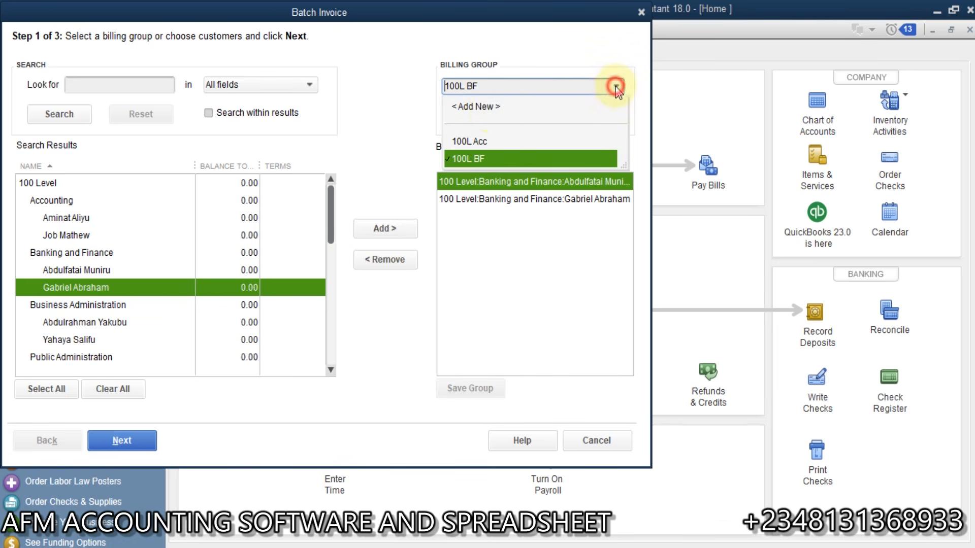
click(476, 107)
text(100 )
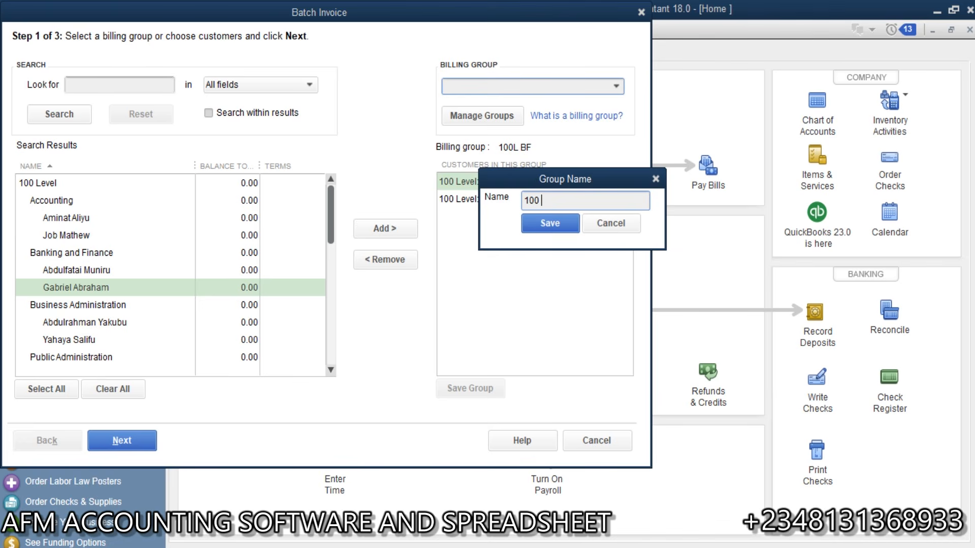
text(L BAM)
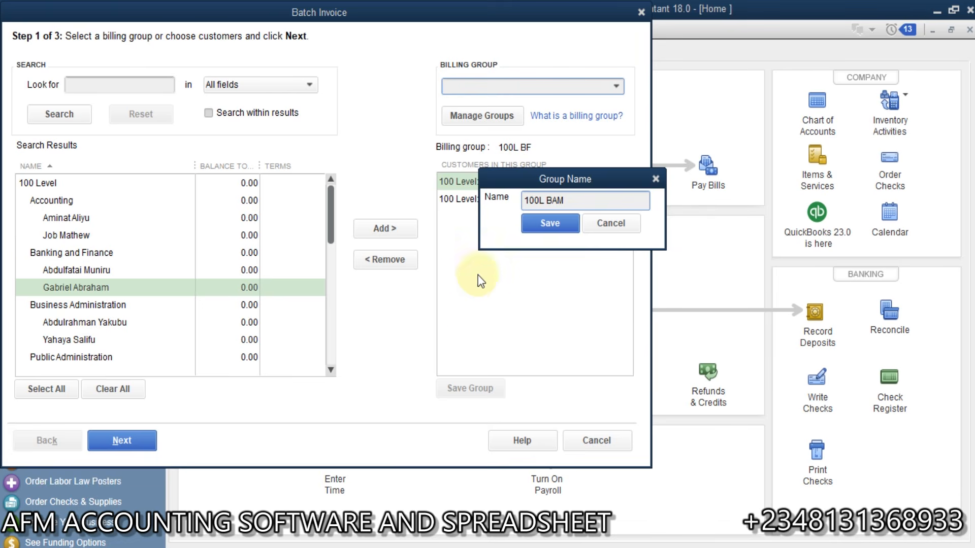
click(550, 223)
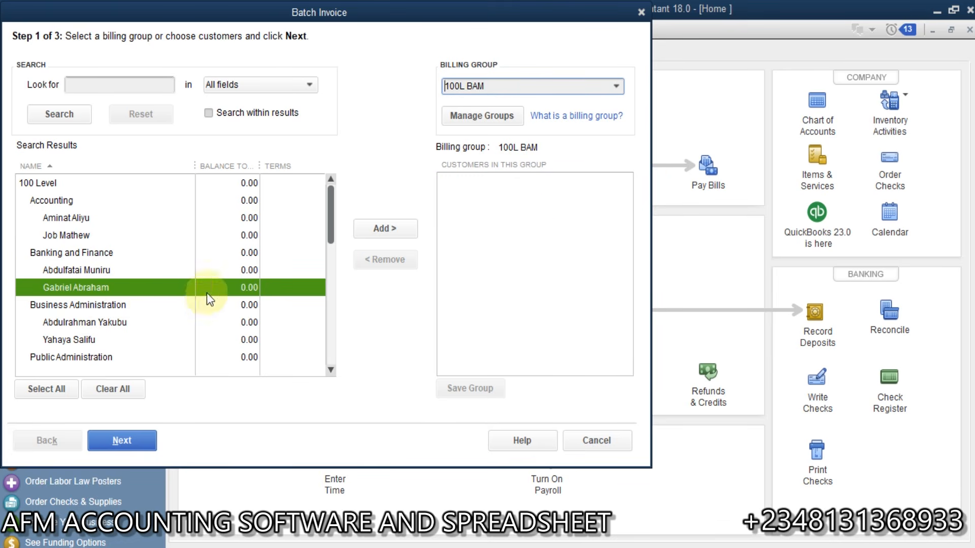
click(91, 322)
click(379, 231)
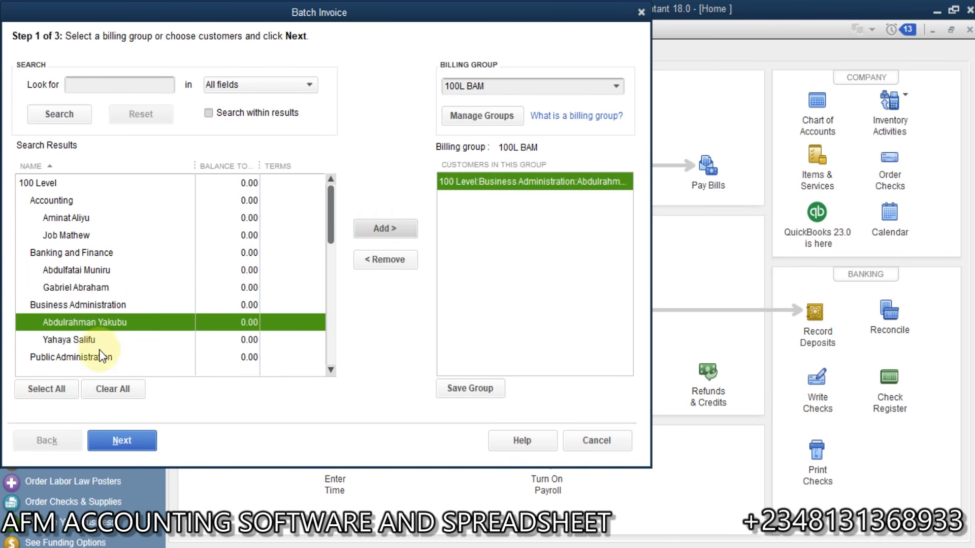
click(96, 339)
click(370, 228)
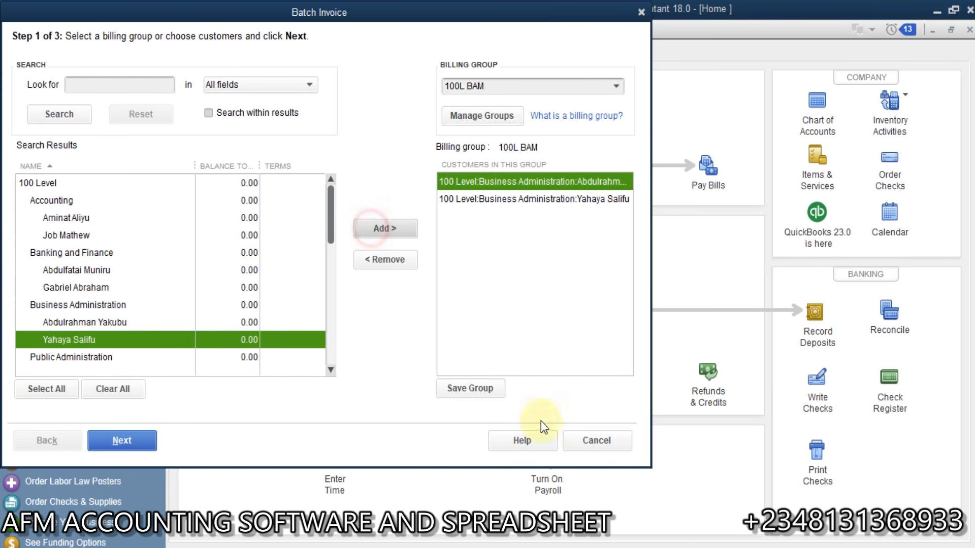
click(476, 396)
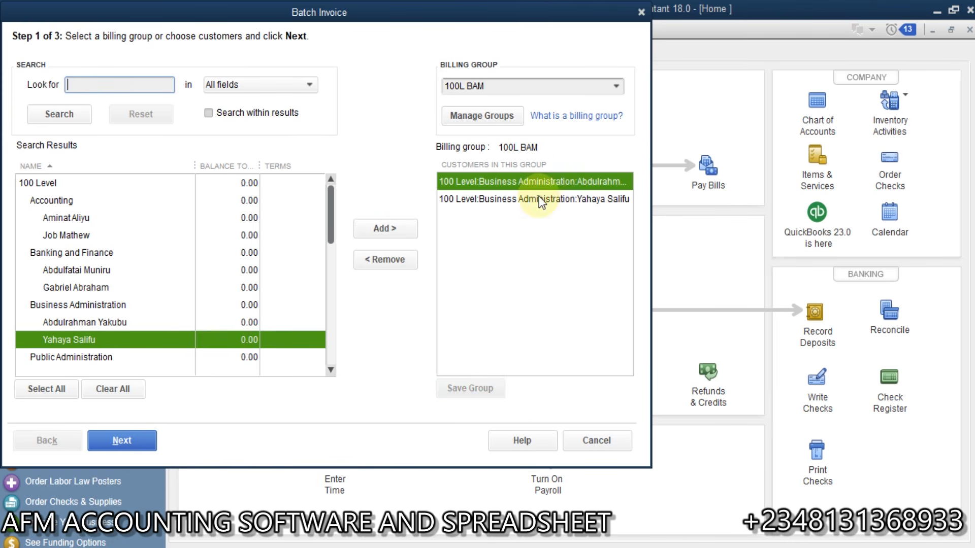
Step: Rename billing group 100L BF to 100L BAF in Manage Groups
click(472, 112)
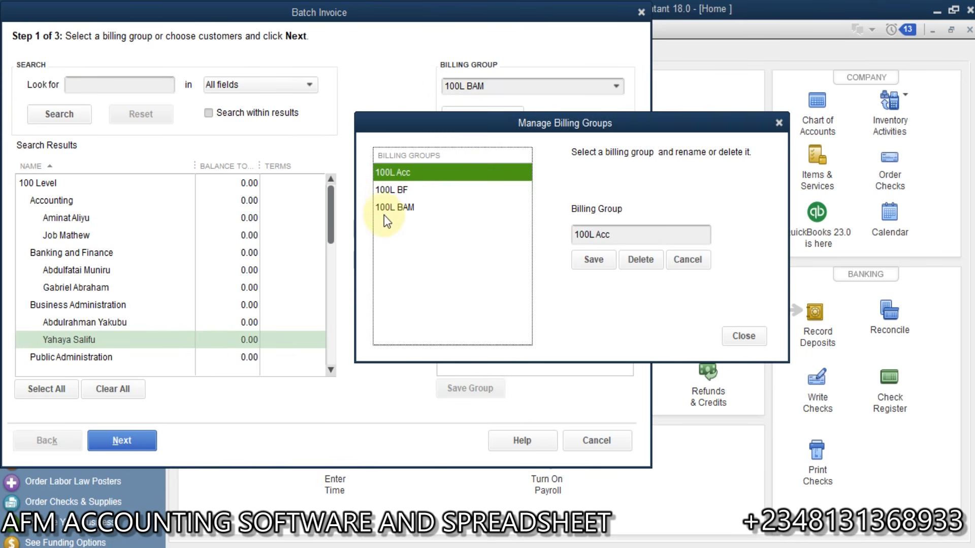
click(404, 192)
click(603, 235)
text(AF)
click(593, 260)
click(744, 336)
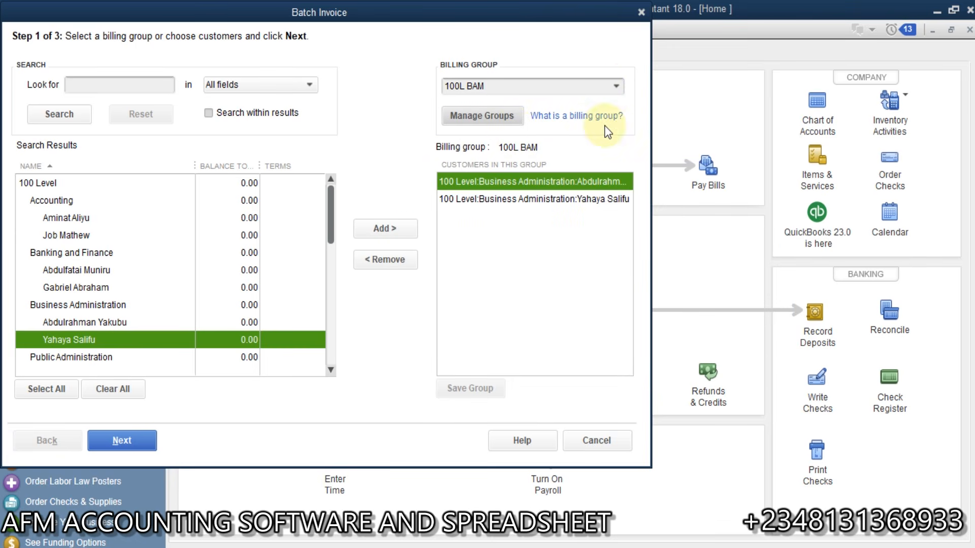
click(618, 86)
Step: Add a new group named 100L PUB holding both Public Administration sub-jobs, and save it
click(494, 105)
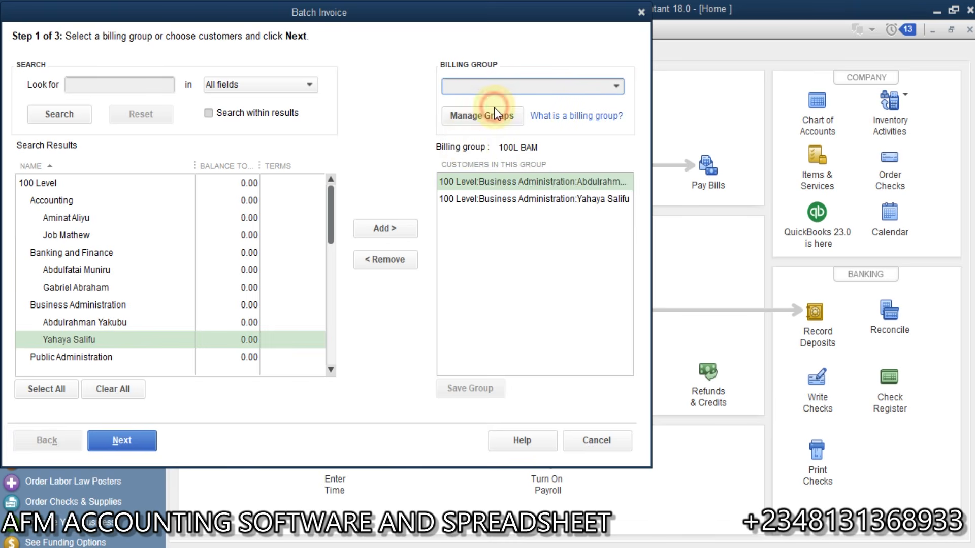
text(1)
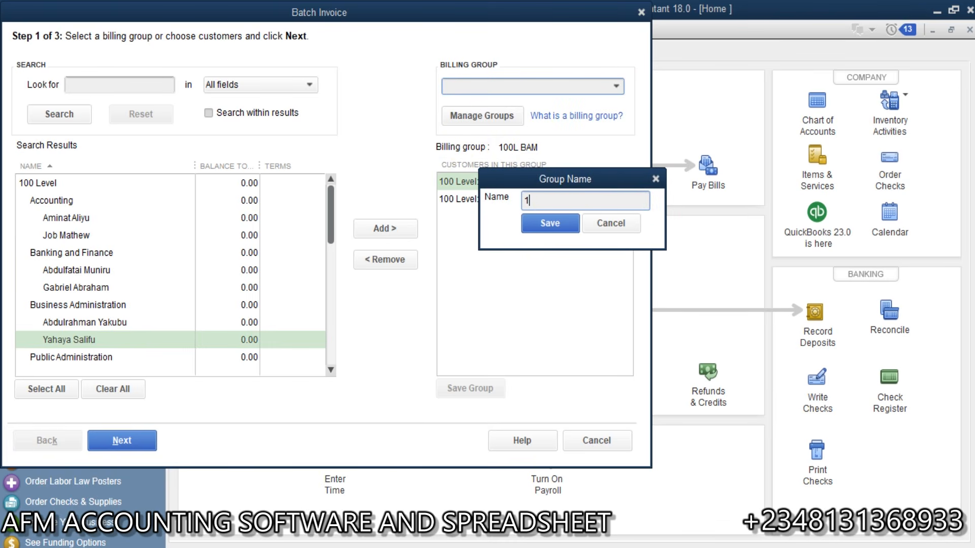
text(00l)
key(BackSpace)
text(L PUB)
click(562, 224)
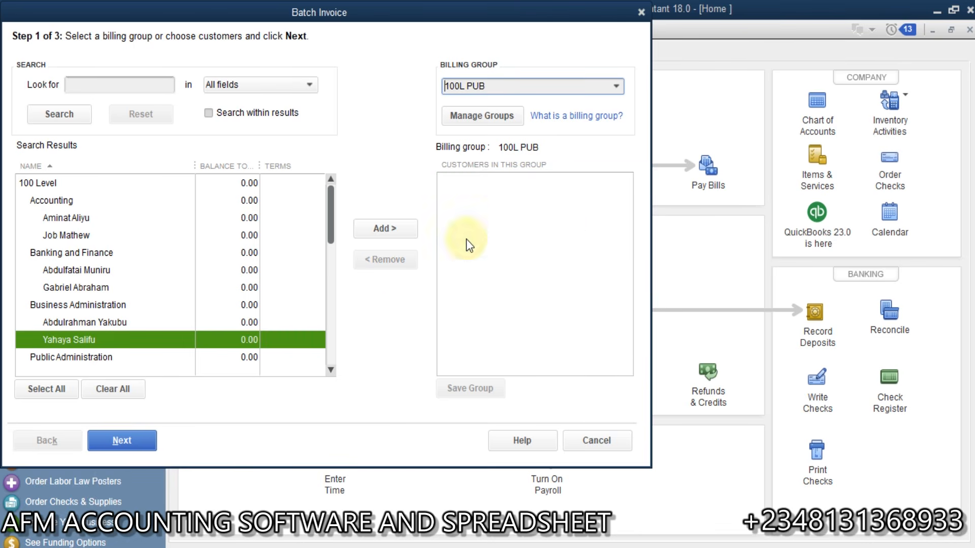
double_click(329, 370)
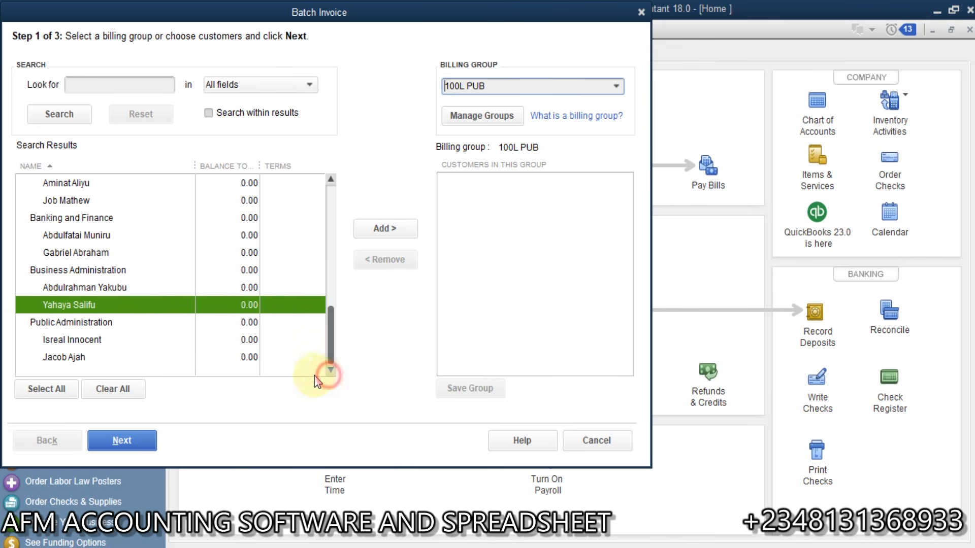
click(382, 227)
click(125, 356)
click(382, 226)
click(468, 388)
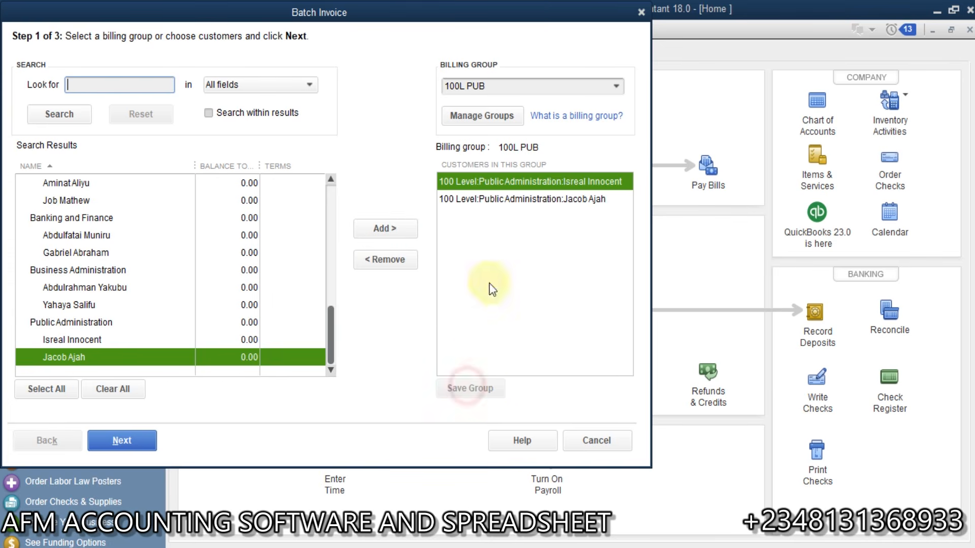
click(615, 88)
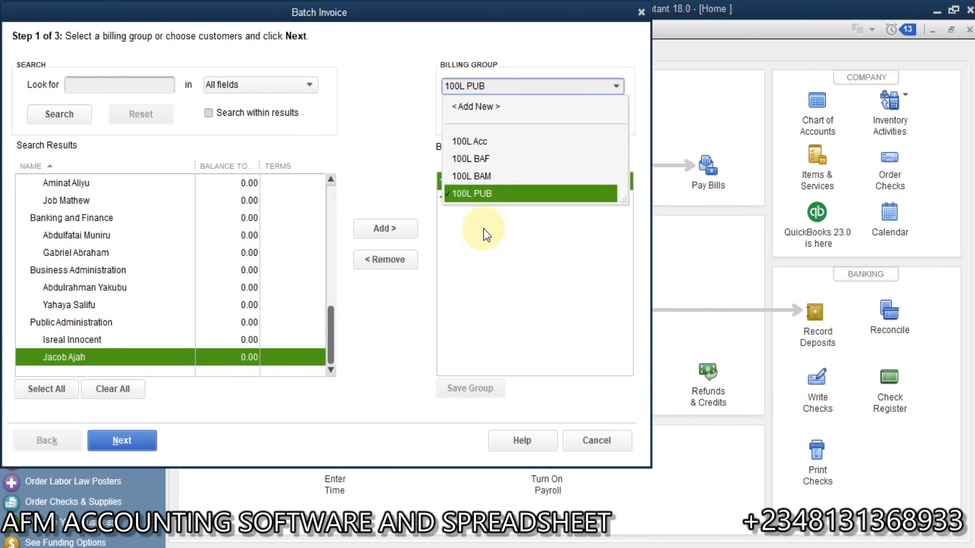
click(183, 423)
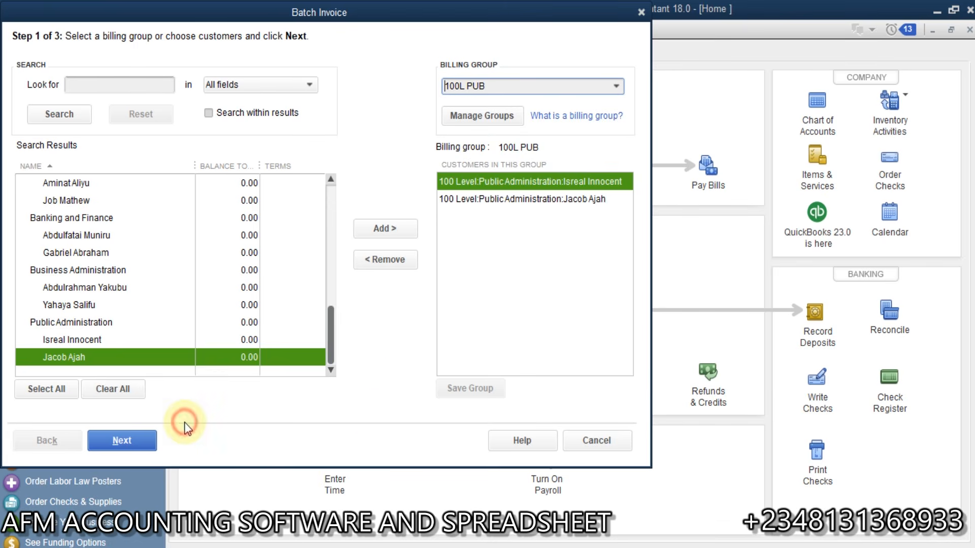
Step: Rename the 100L Acc billing group to 100L ACC
click(616, 85)
click(482, 142)
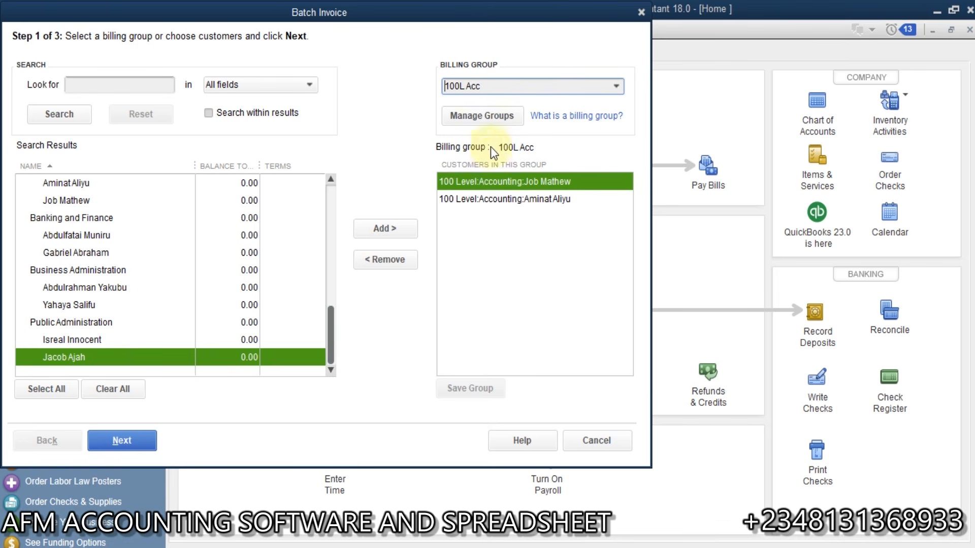
click(459, 117)
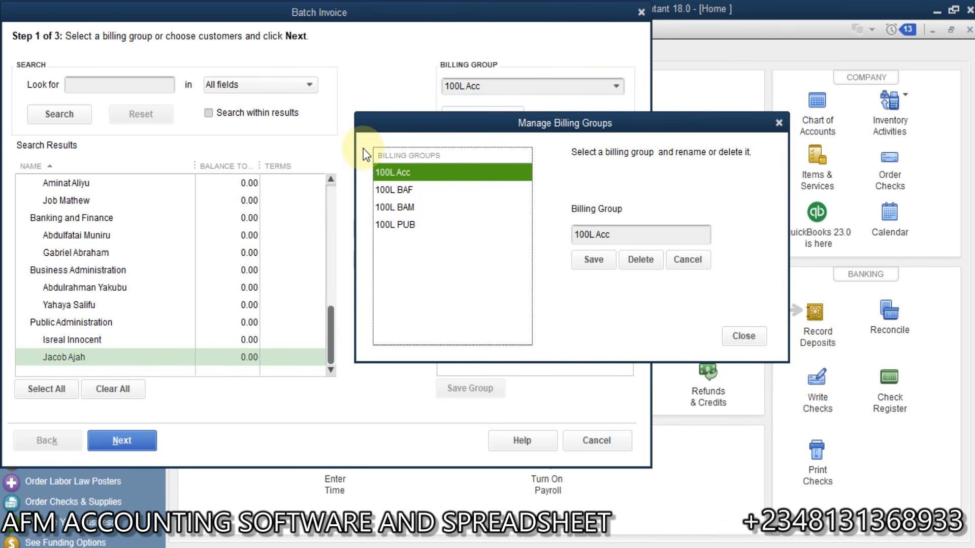
click(618, 235)
key(BackSpace)
key(BackSpace)
text(CC)
click(593, 262)
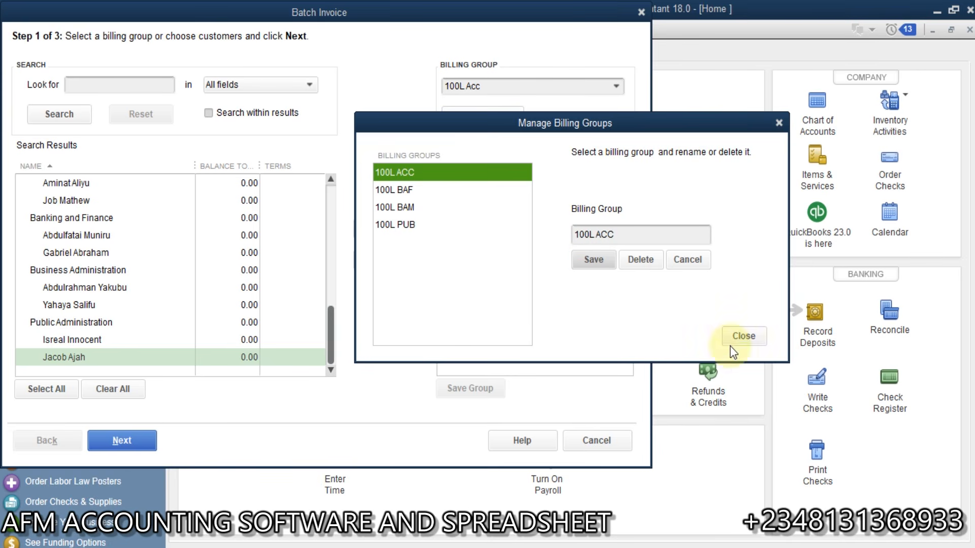
click(743, 339)
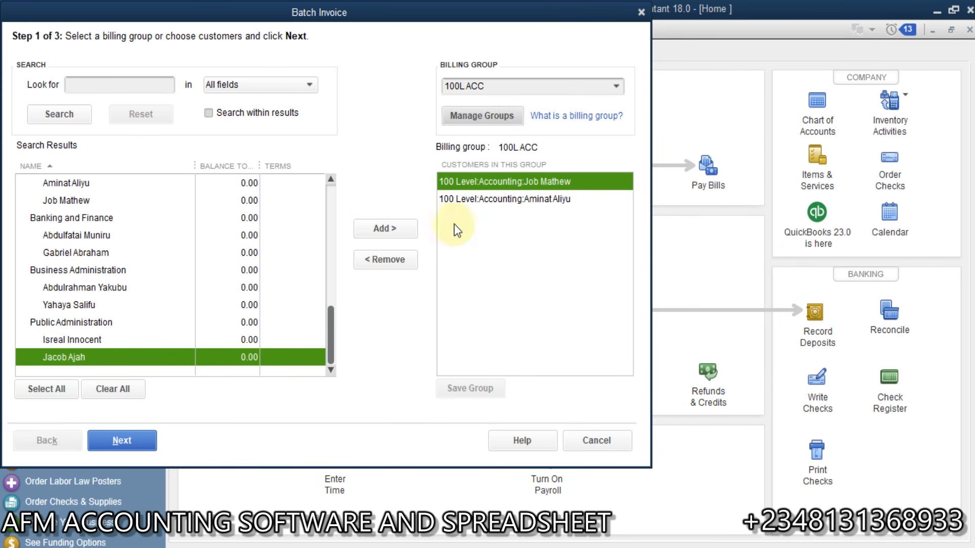
Step: Select 100L ACC as the billing group and continue to Step 2
click(615, 86)
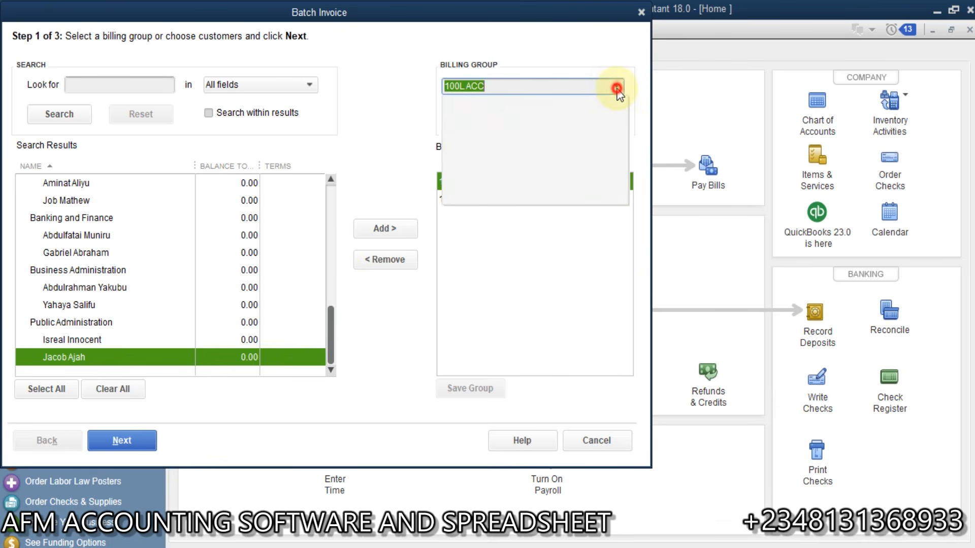
click(498, 143)
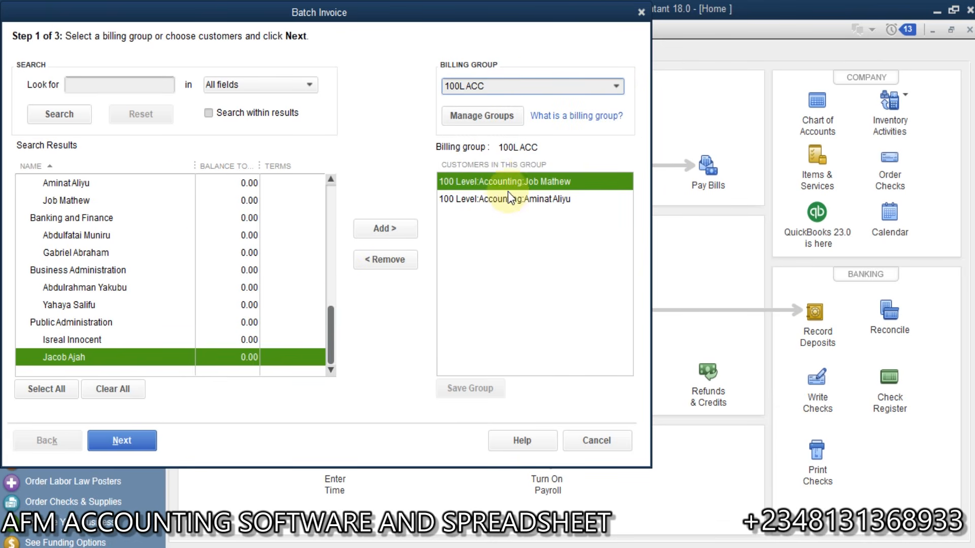
click(124, 439)
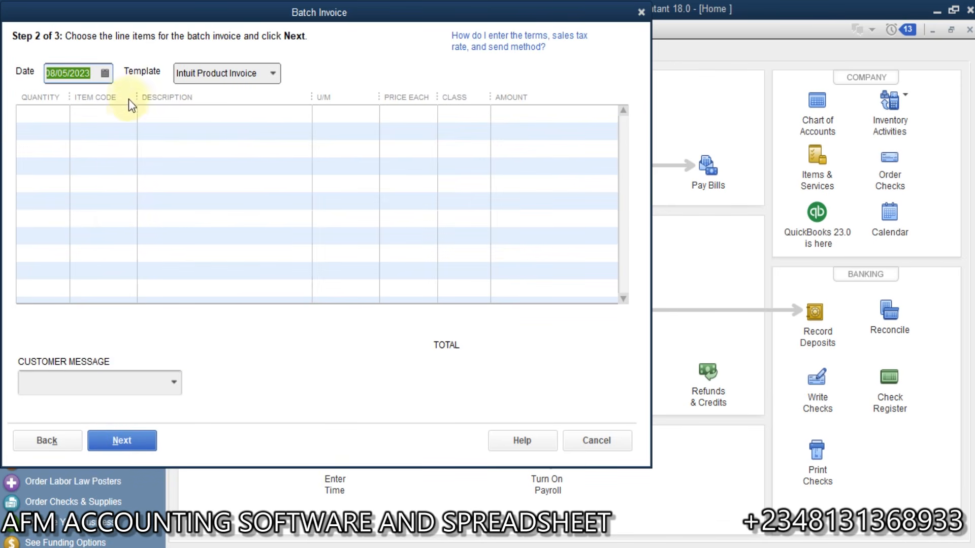
Step: Add a Tuition Fee line priced 150,000 with class Accounting, leaving the customer message blank
click(130, 112)
click(129, 113)
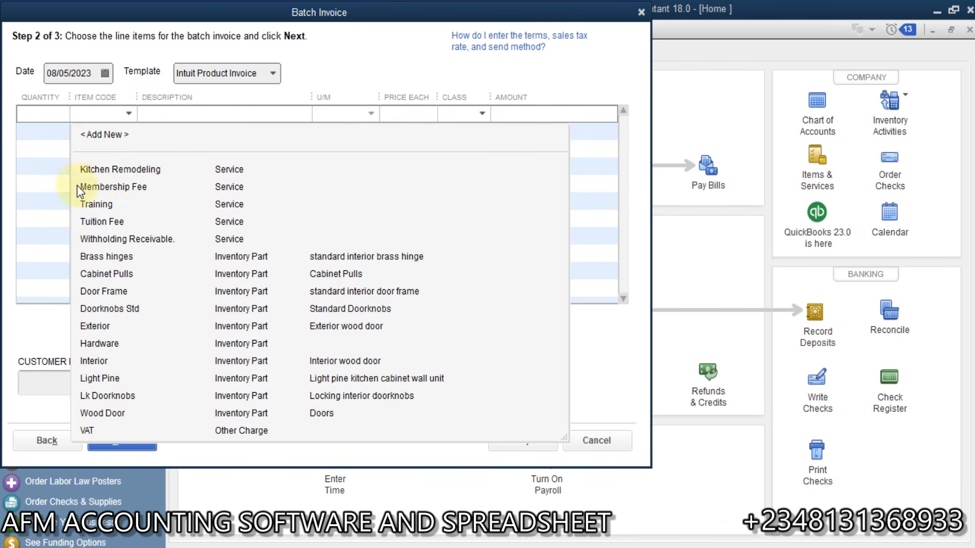
click(118, 223)
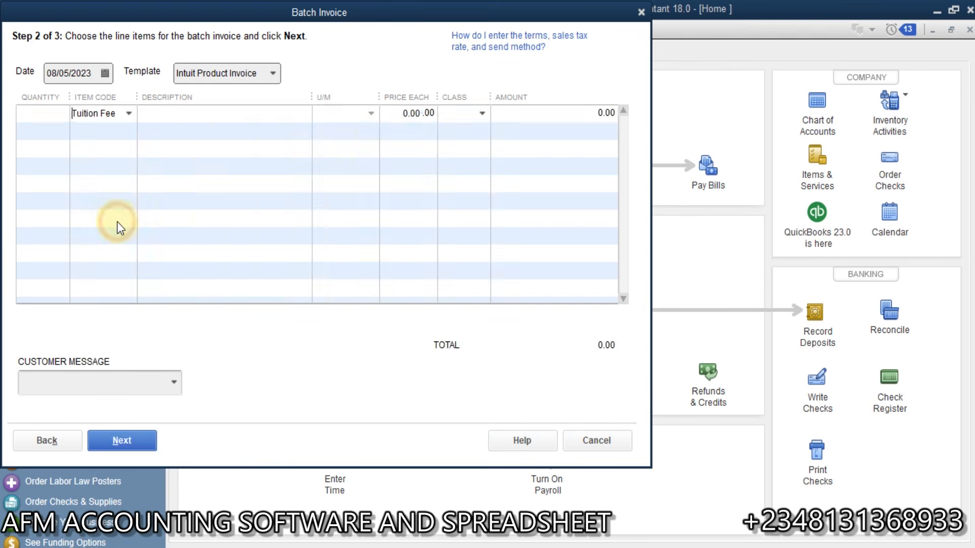
click(394, 119)
text(150,000)
key(Tab)
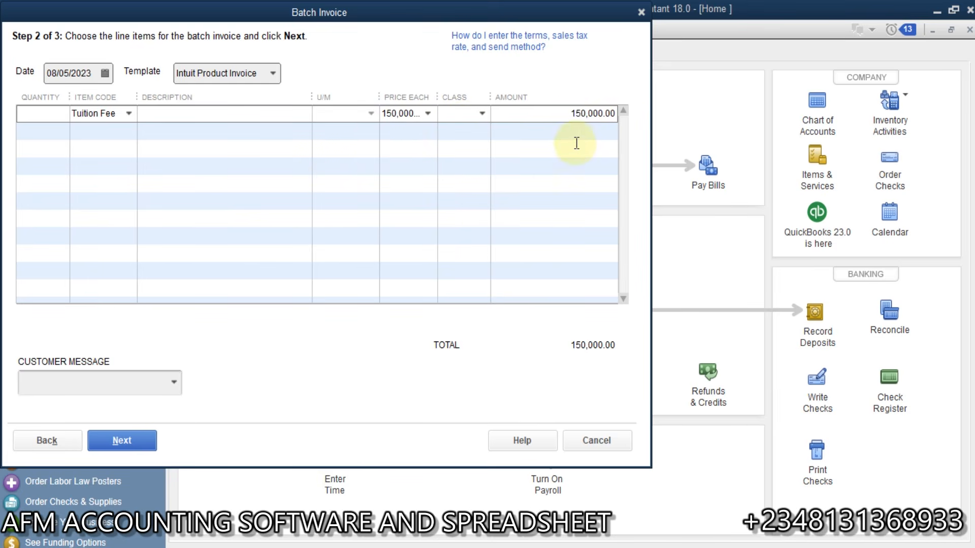
click(482, 113)
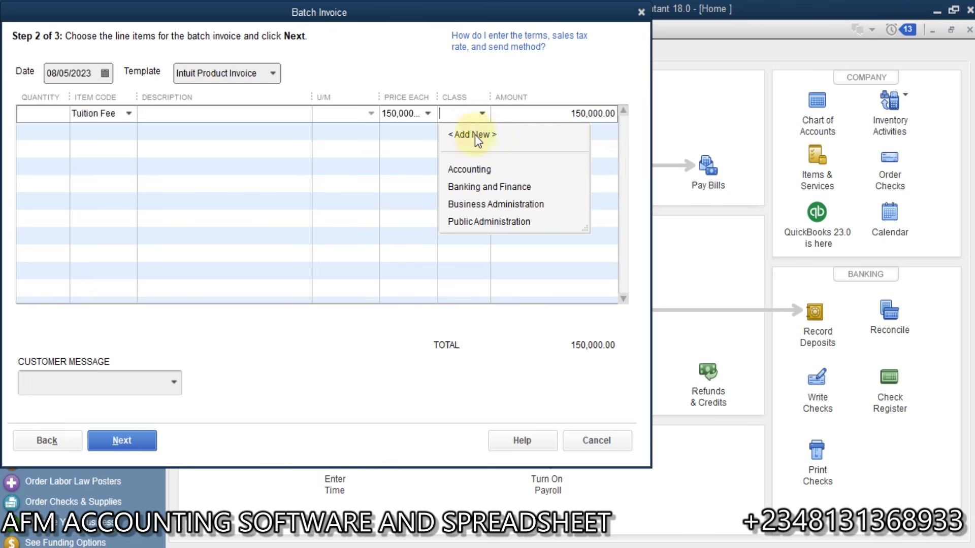
click(471, 171)
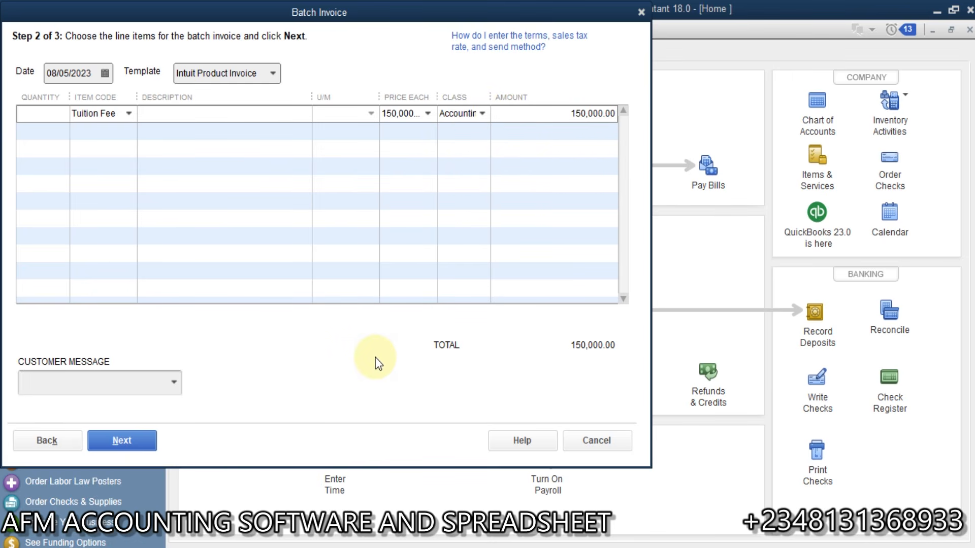
click(175, 381)
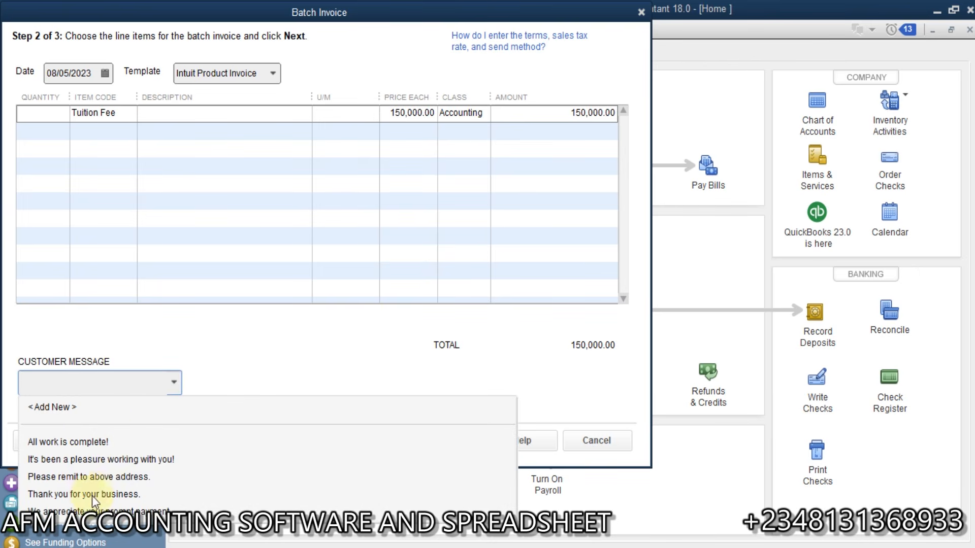
click(174, 384)
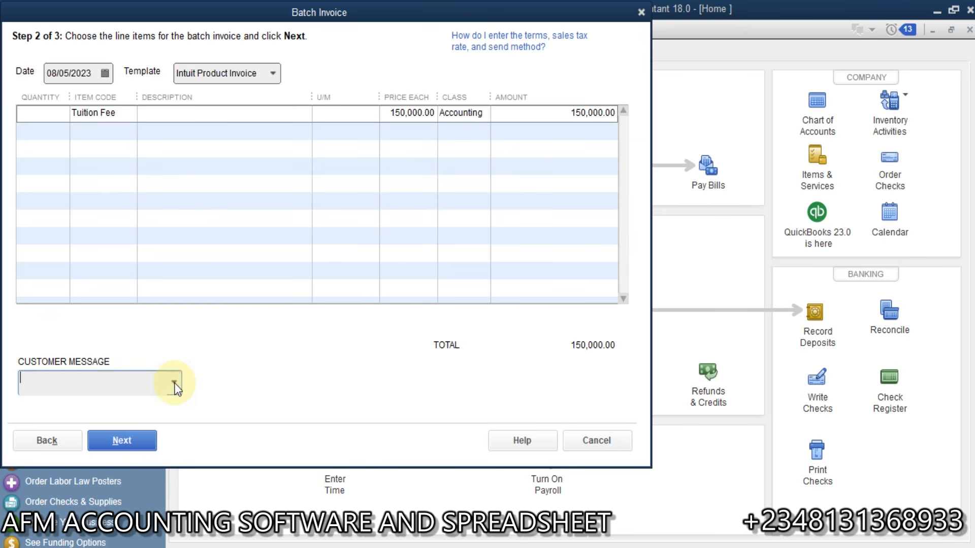
Step: Review the two Accounting students' names in the batch and create both 150,000.00 invoices
click(132, 441)
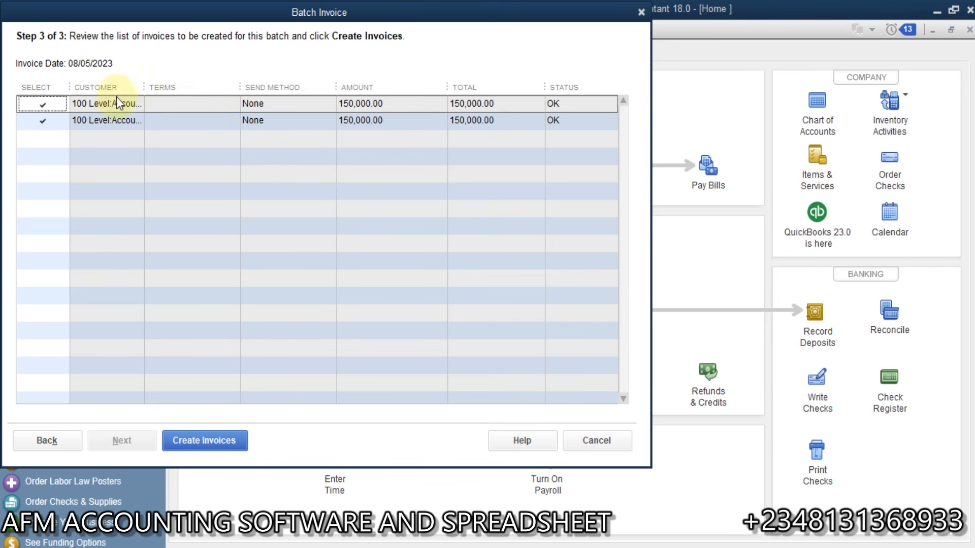
drag(144, 81, 259, 89)
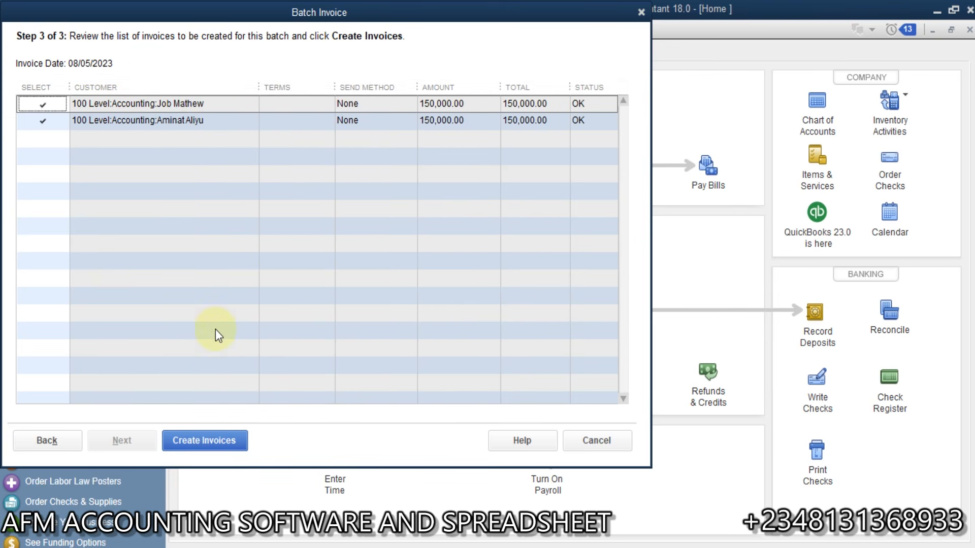
click(209, 441)
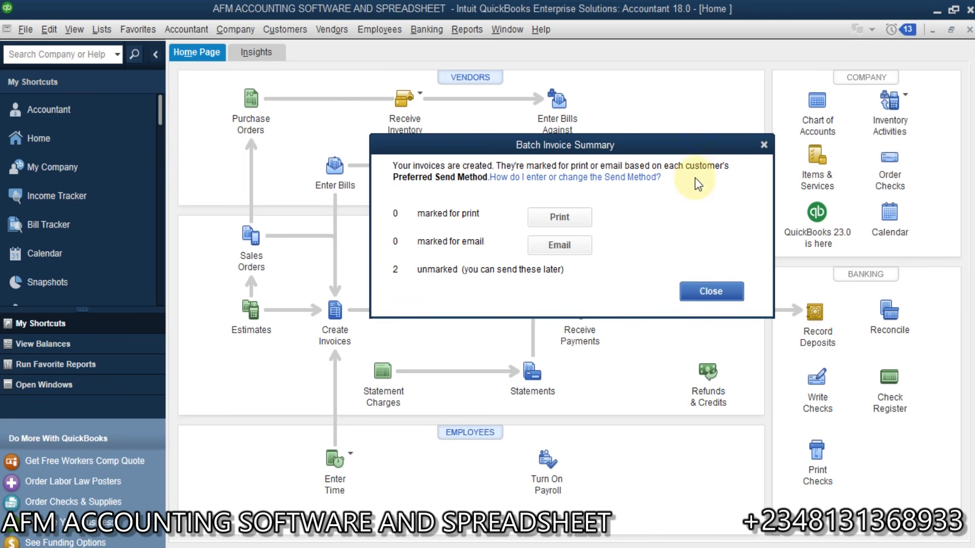
Step: Close the summary, run Profit & Loss Standard, and drill into the 300,000.00 Tuition Fee income
click(710, 291)
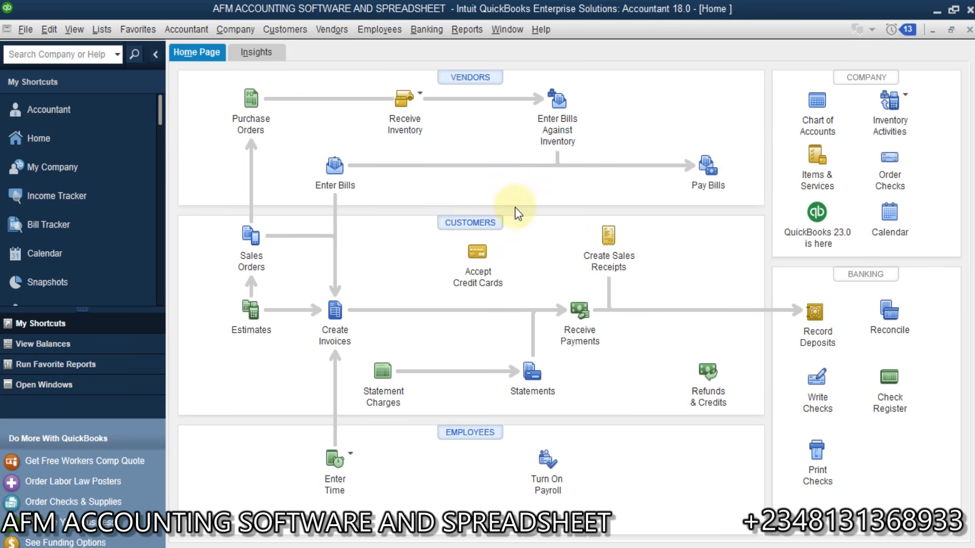
click(449, 29)
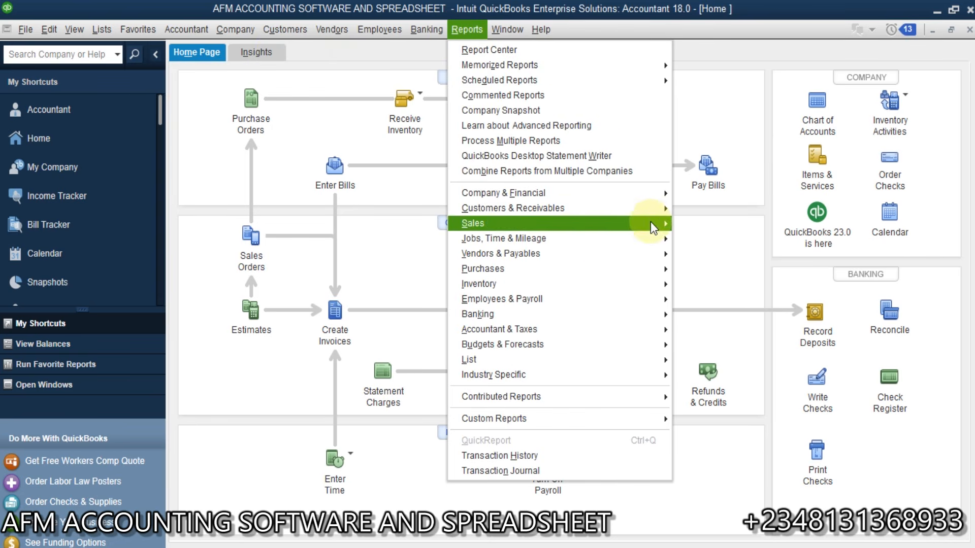
mouse_move(651, 197)
click(709, 195)
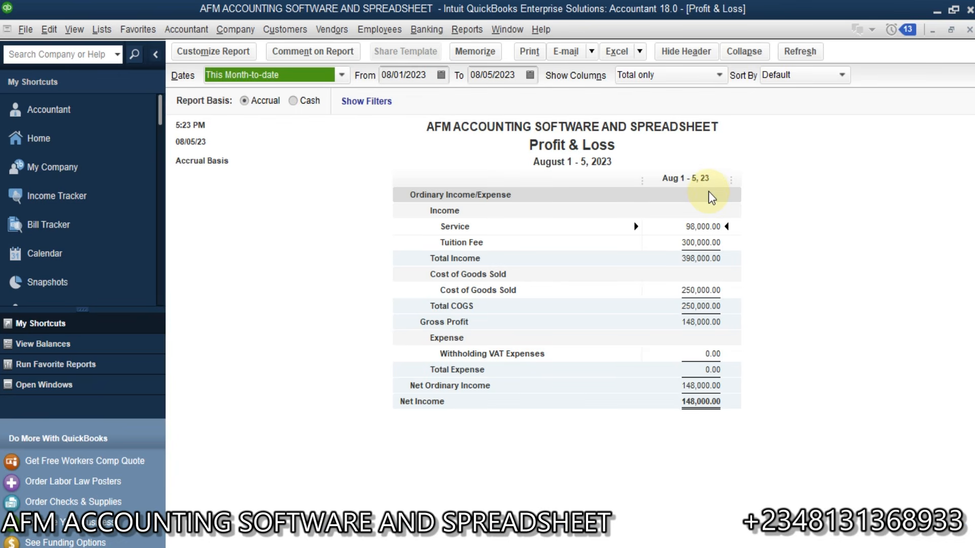
click(694, 246)
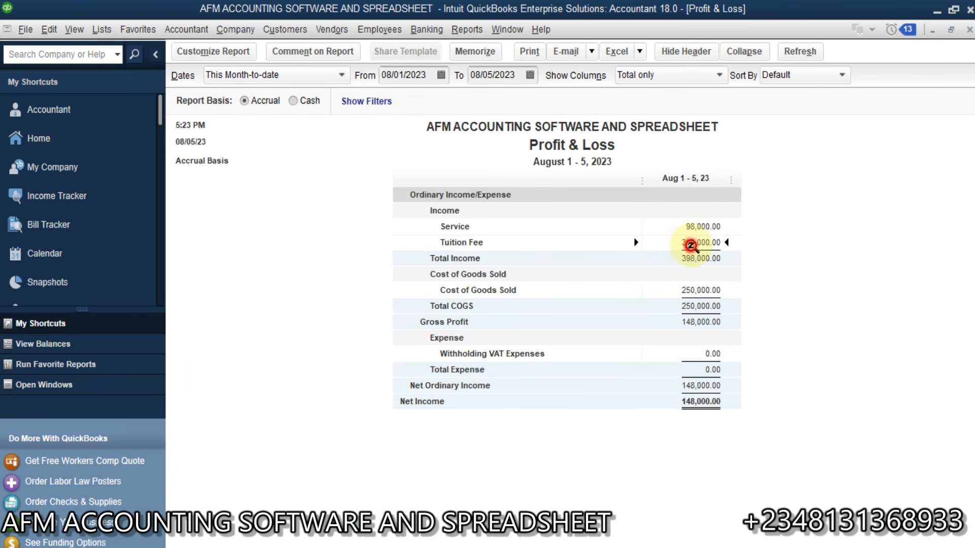
double_click(696, 244)
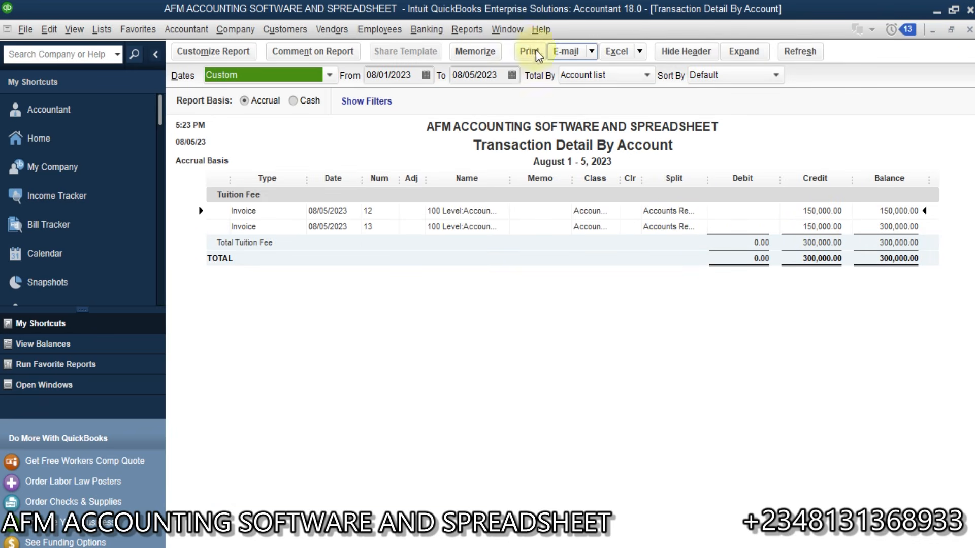
Step: Run the Balance Sheet Standard and review the 300,000.00 Accounts Receivable detail
click(484, 30)
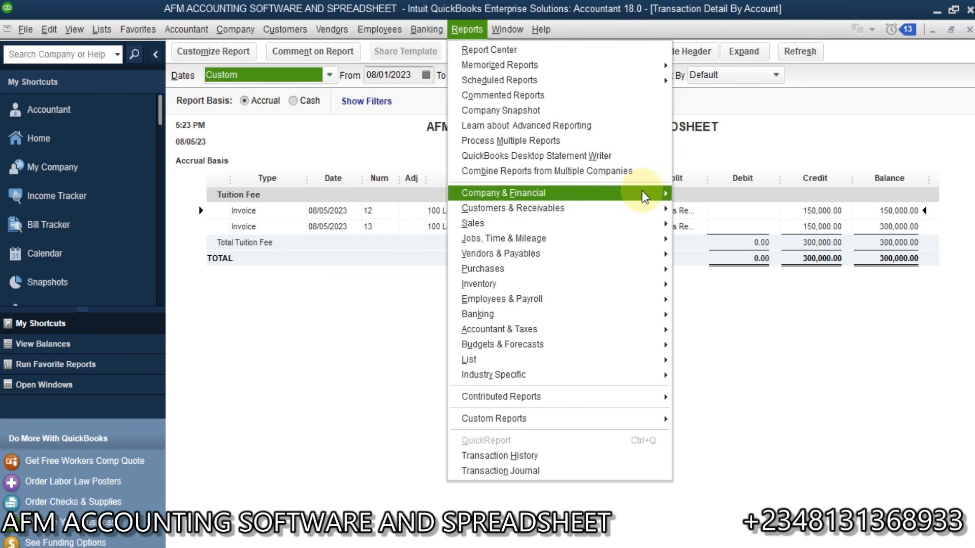
mouse_move(644, 197)
click(768, 380)
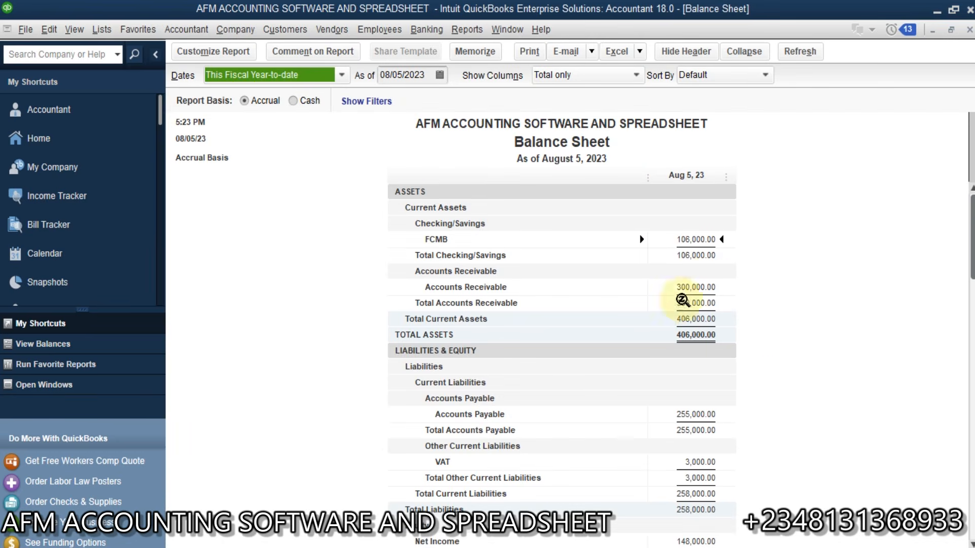
double_click(702, 288)
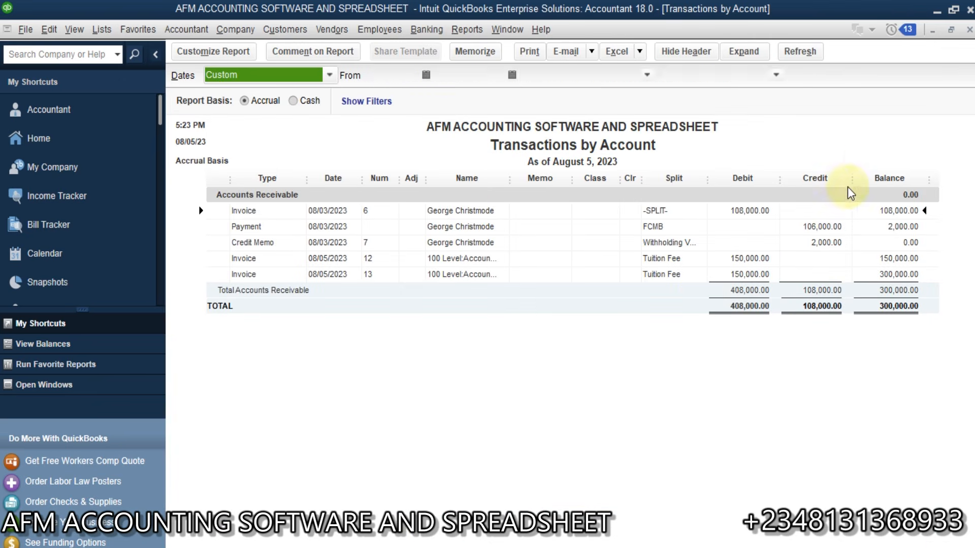
click(969, 30)
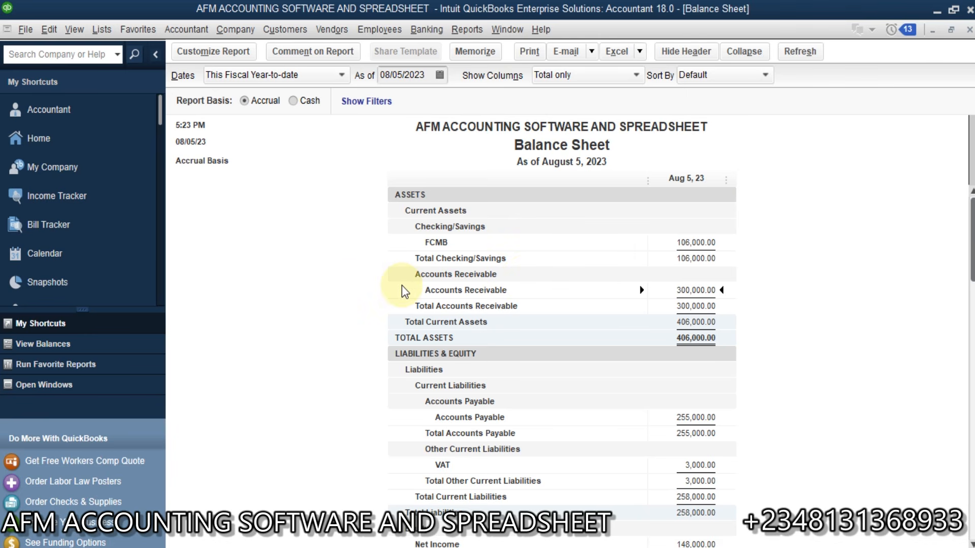
Step: Leave the Reports menu without choosing a report and return to the Home page
click(463, 29)
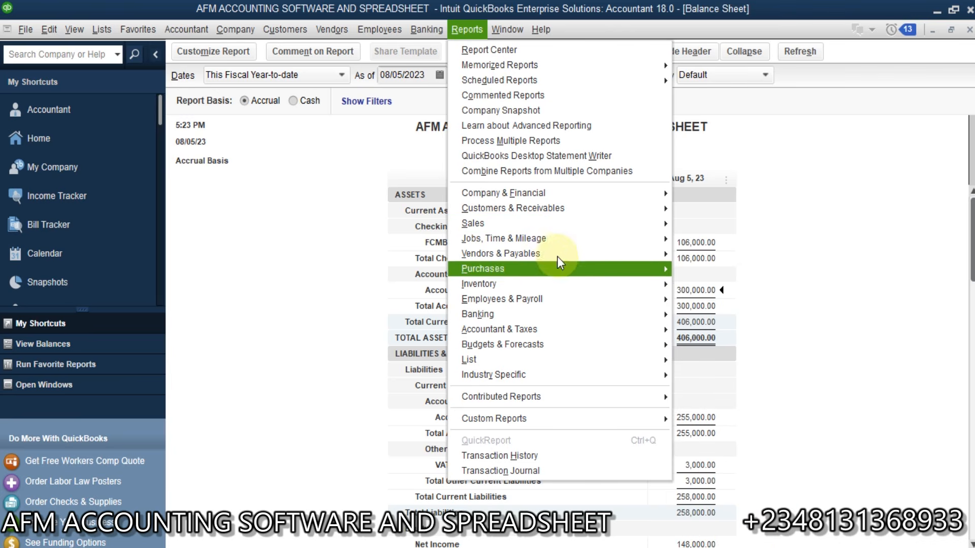
mouse_move(505, 239)
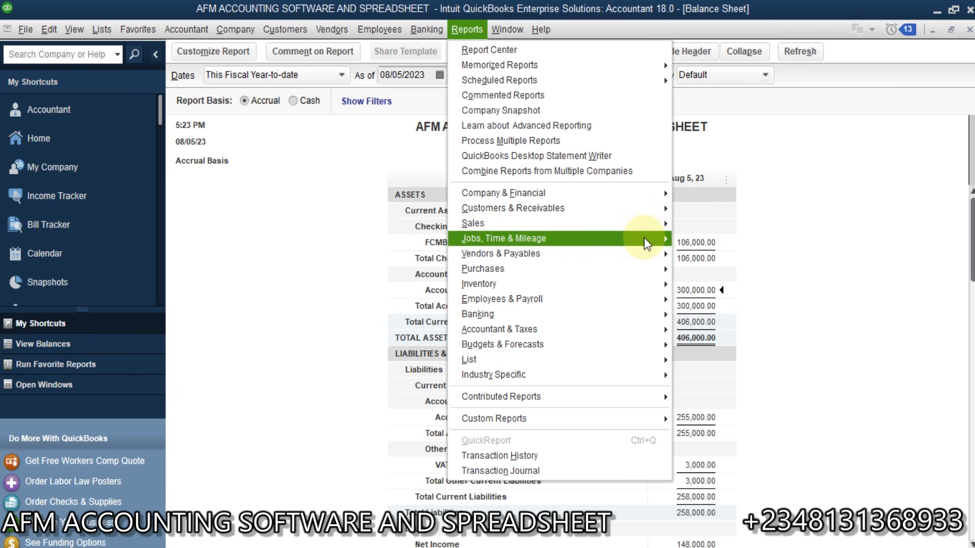
click(324, 304)
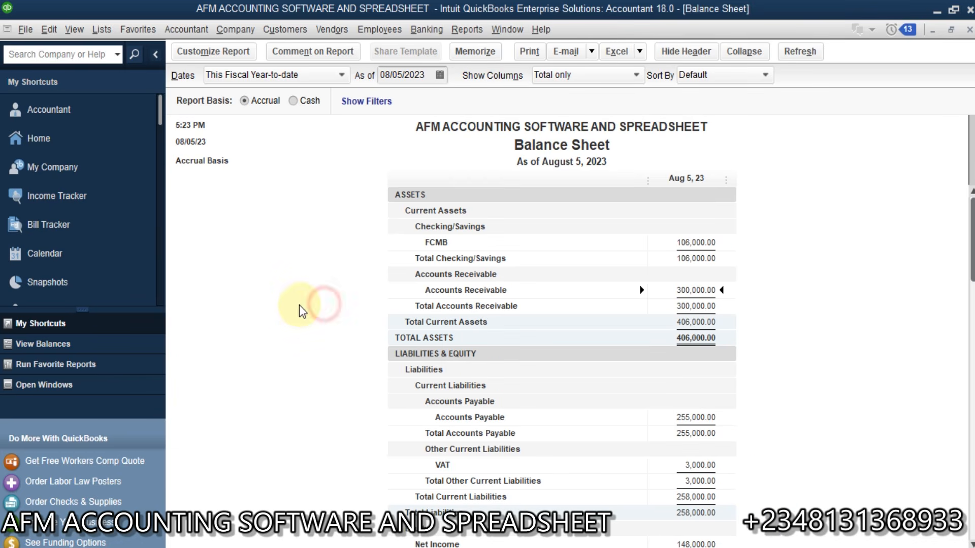
click(49, 145)
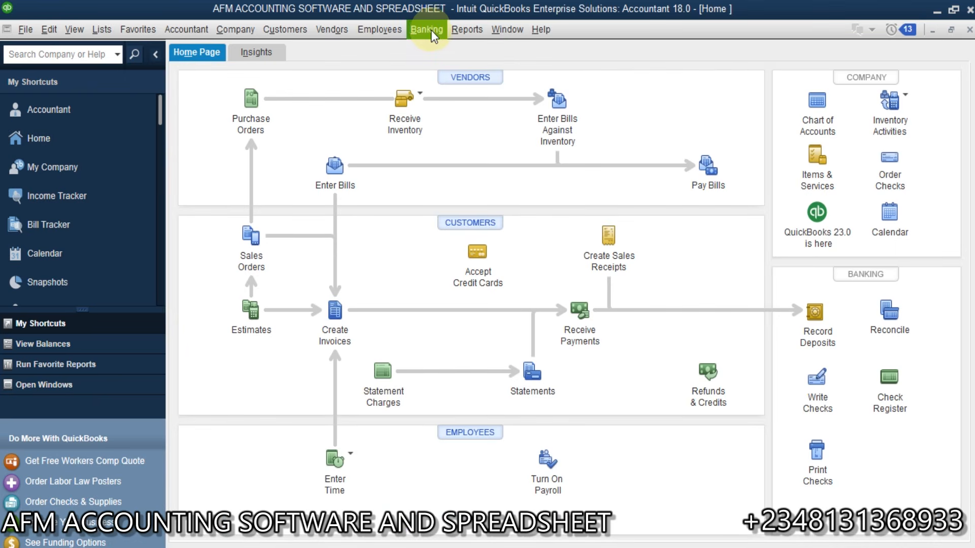
Step: Start a new check from the FCMB account with a first expense line for Office Supplies
click(429, 29)
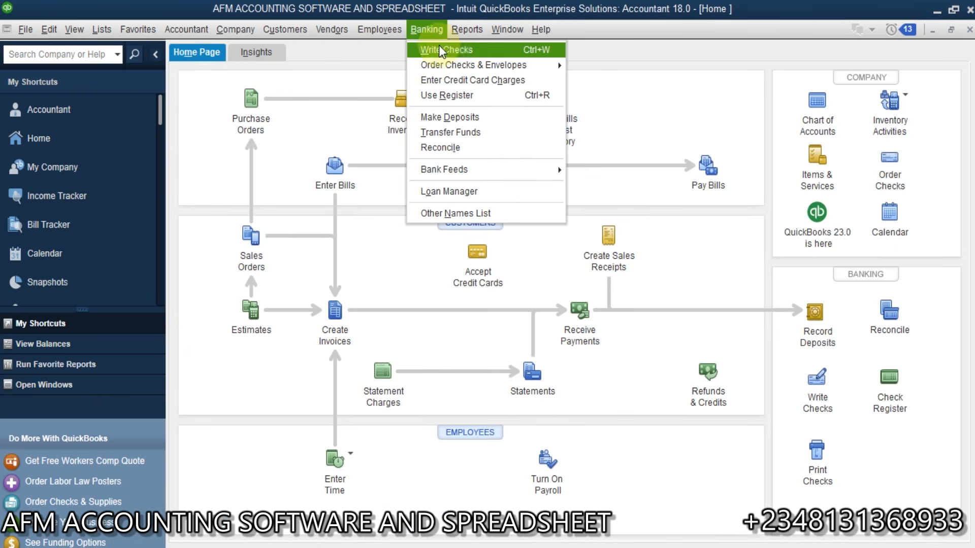
click(458, 49)
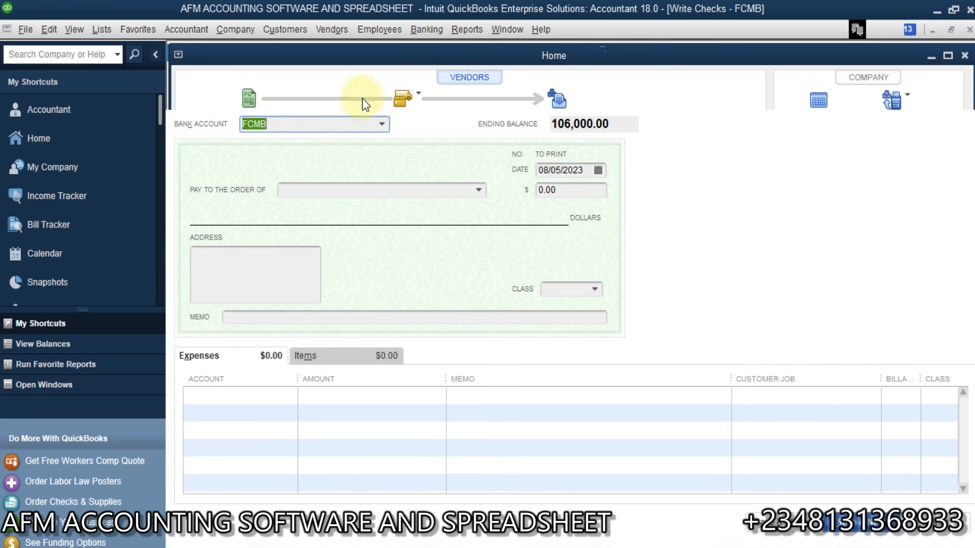
click(384, 127)
click(384, 127)
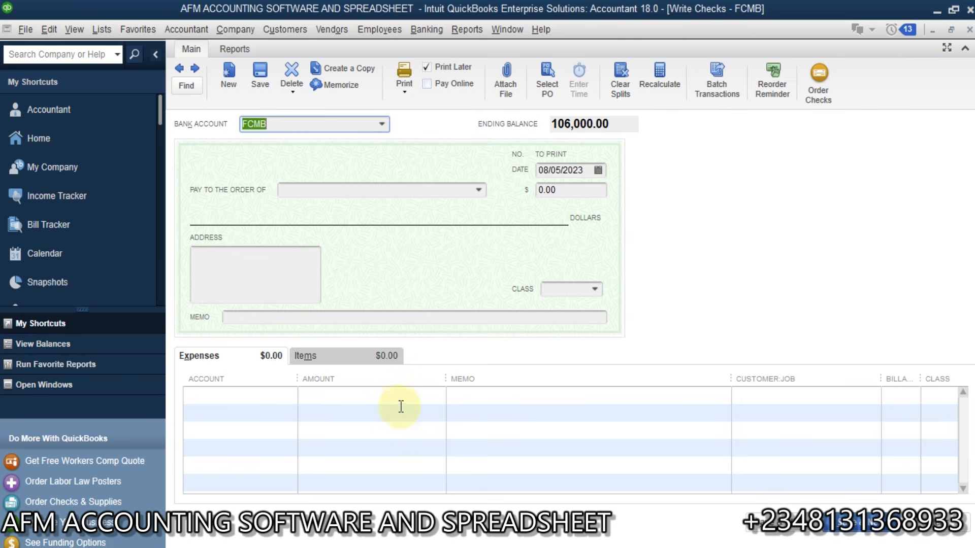
click(223, 394)
click(289, 395)
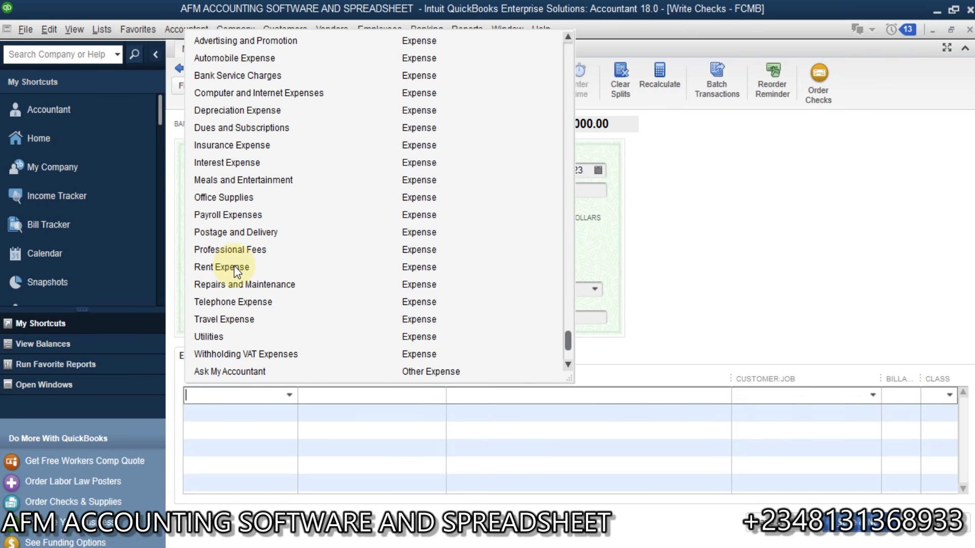
click(241, 198)
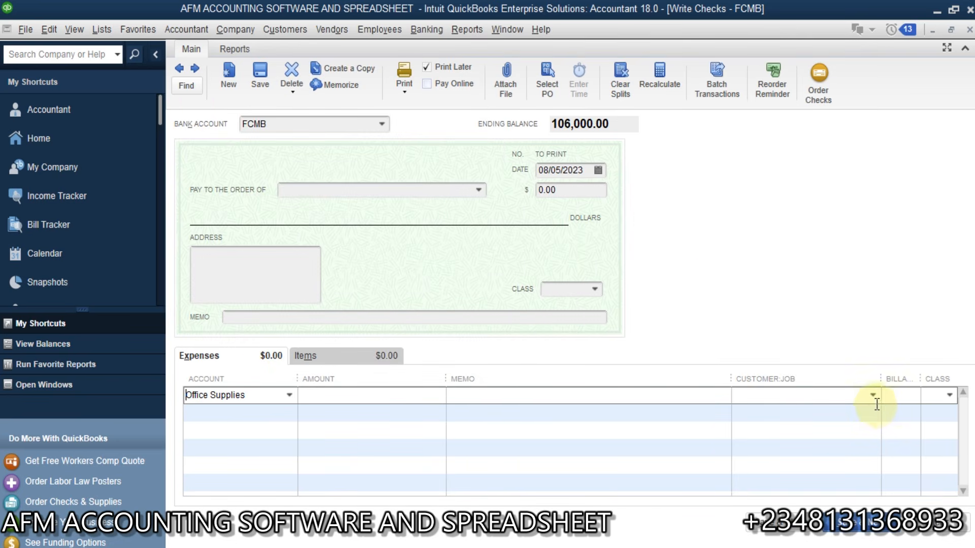
Step: Class the first line Accounting and bring up its Customer:Job list
click(950, 394)
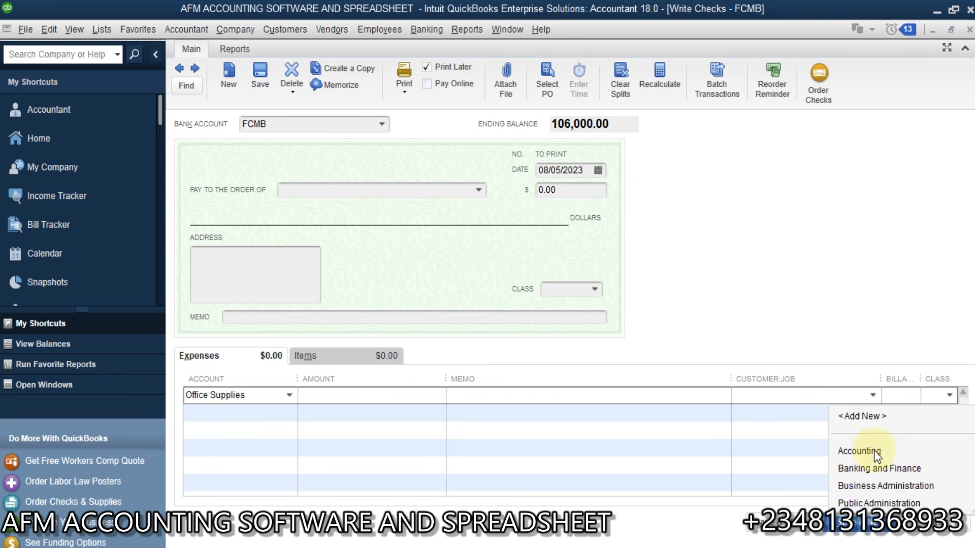
click(851, 454)
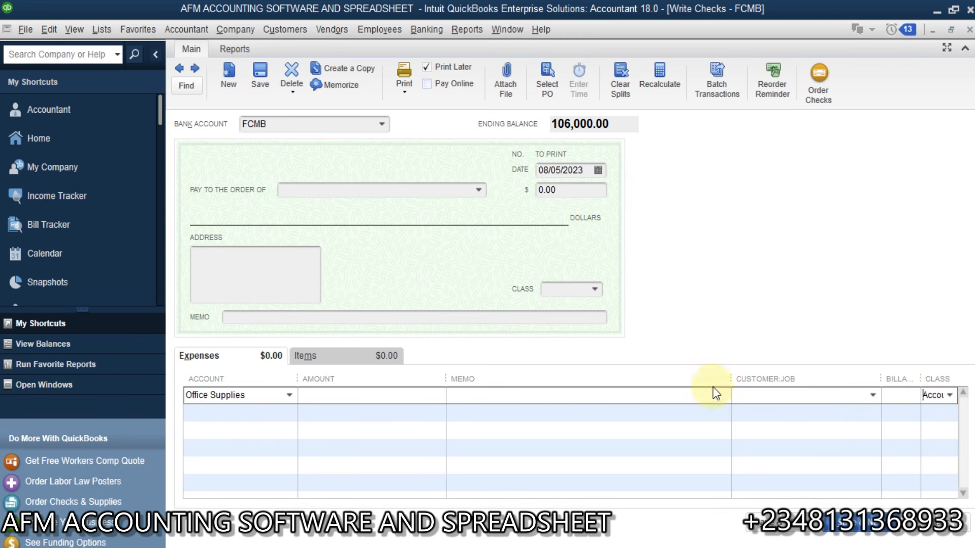
drag(883, 373, 818, 380)
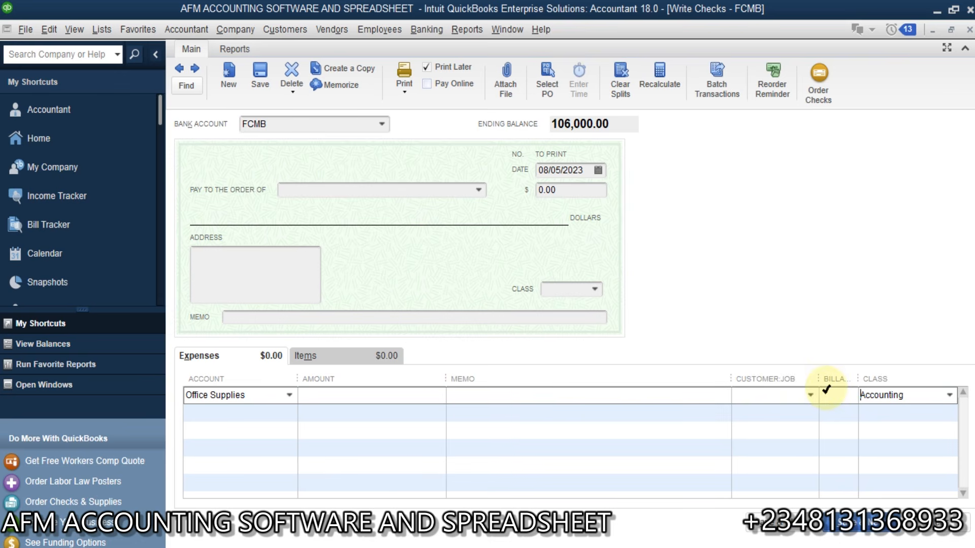
click(809, 396)
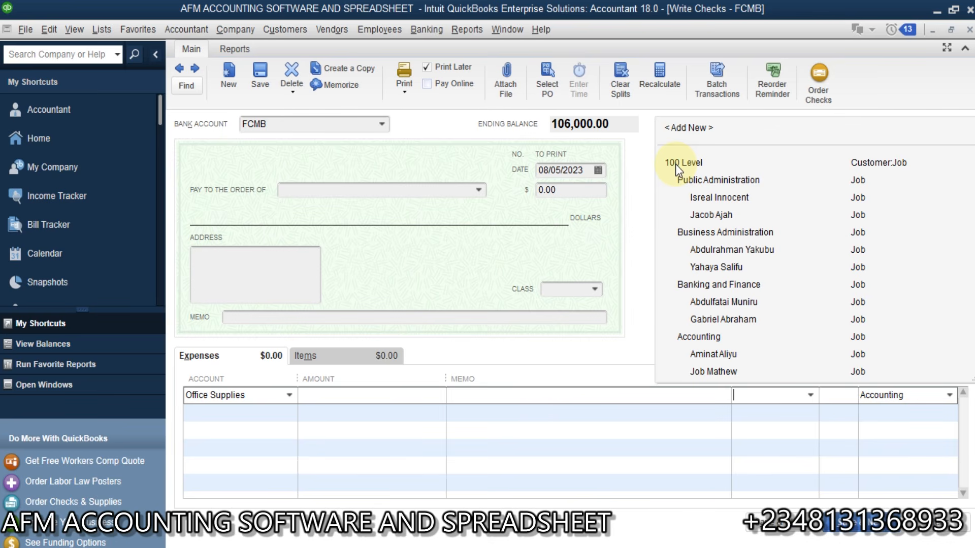
click(630, 302)
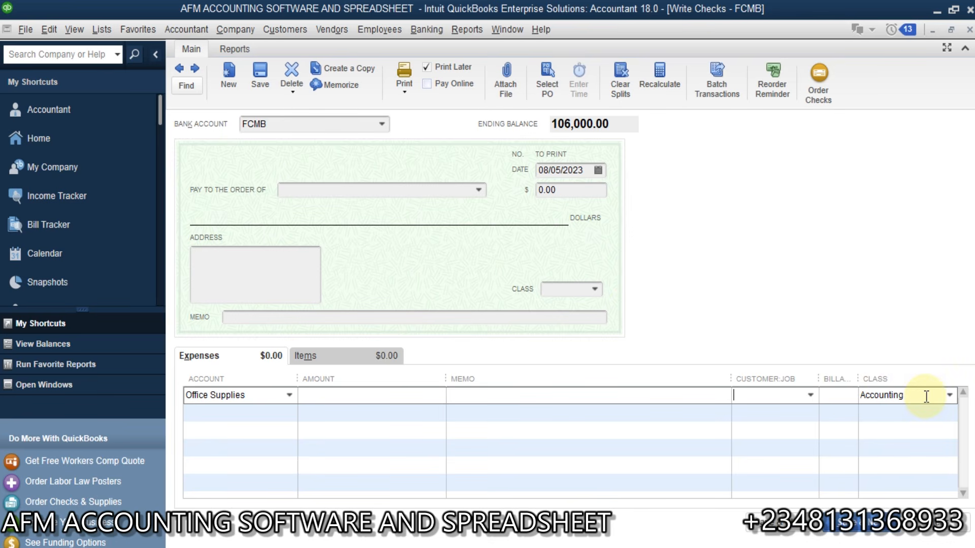
click(811, 396)
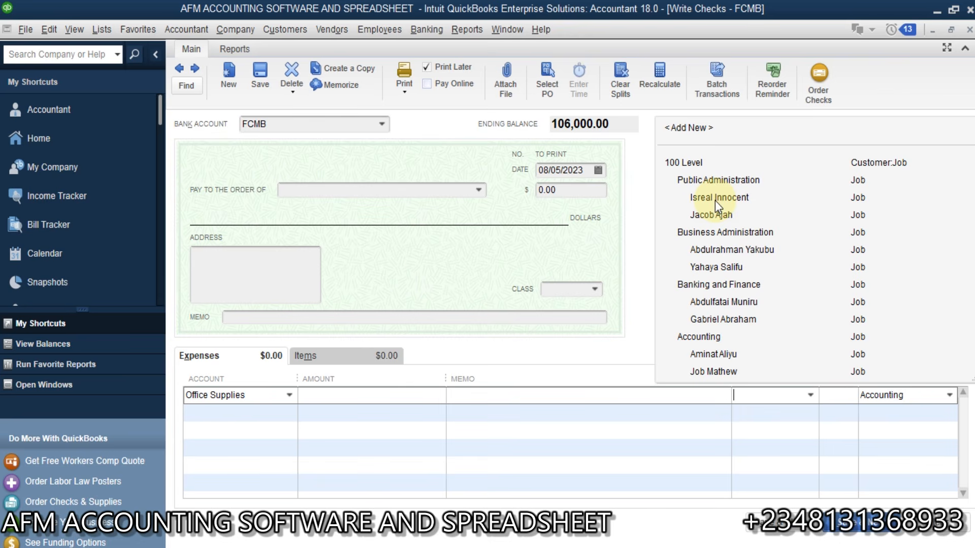
Step: Charge line one to customer 100 Level and mark it not billable
click(689, 163)
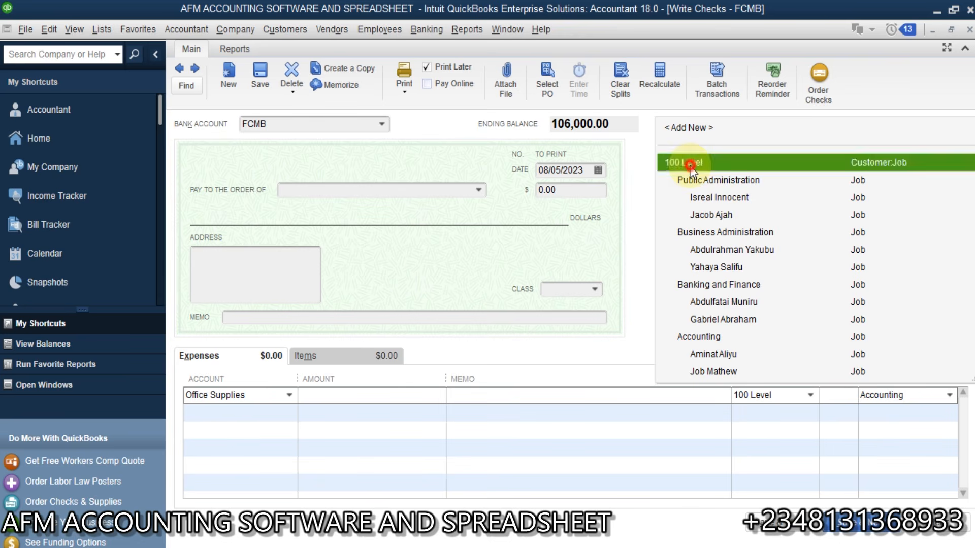
click(809, 395)
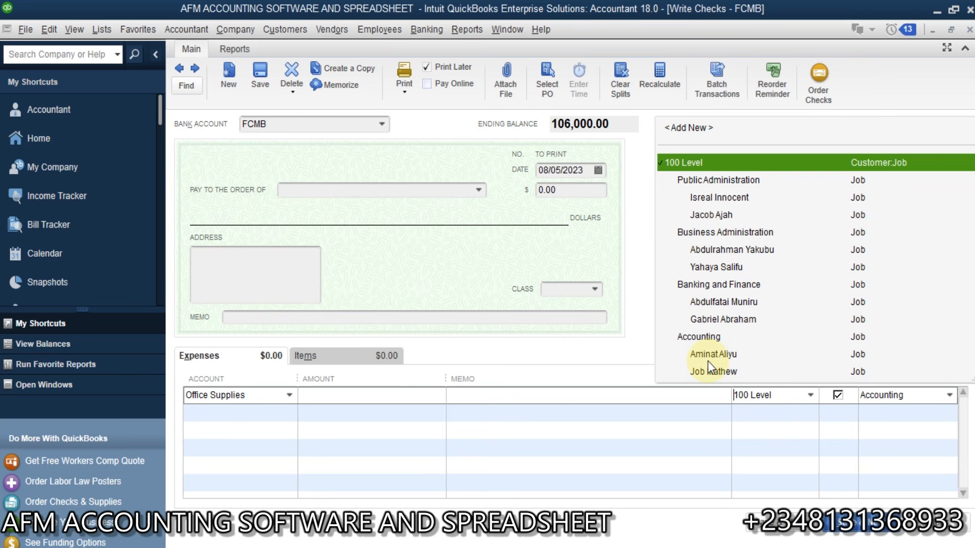
click(587, 366)
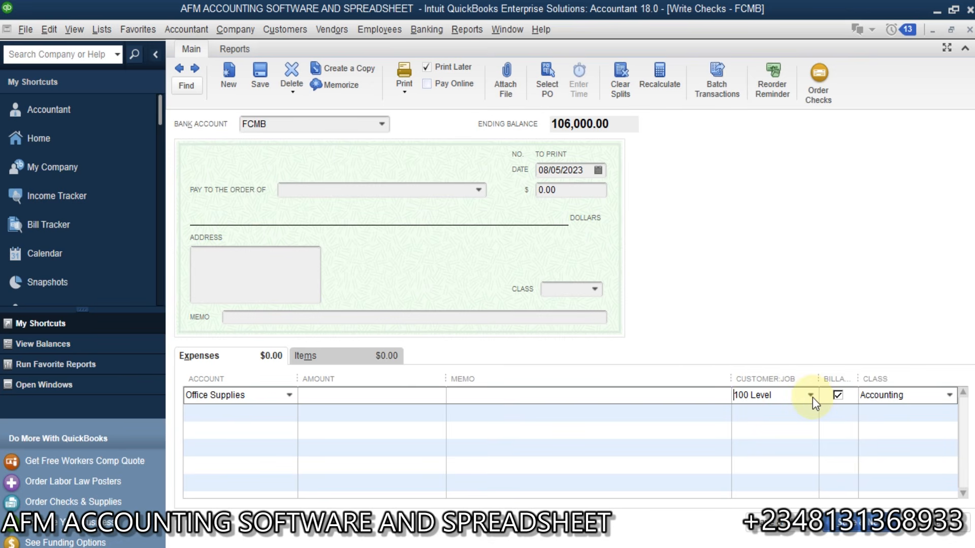
click(841, 395)
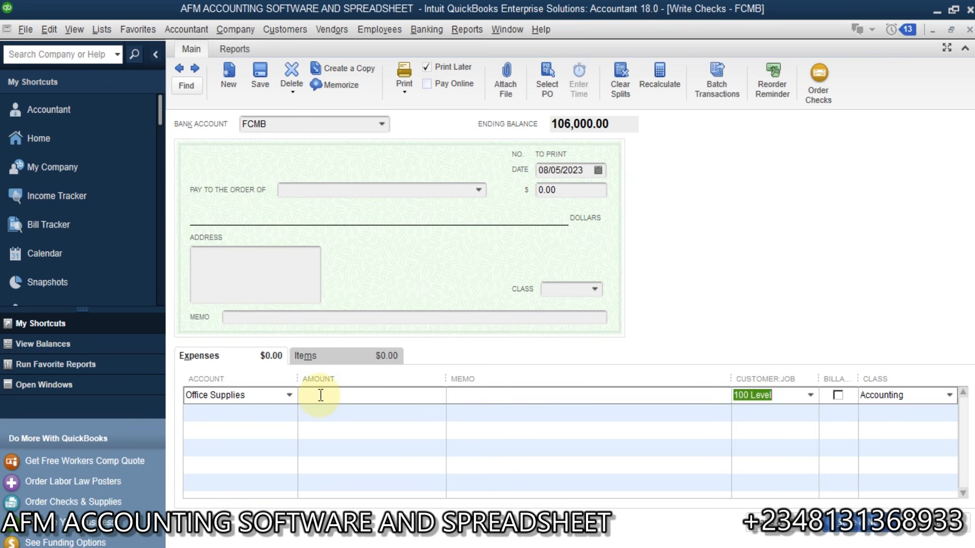
click(269, 412)
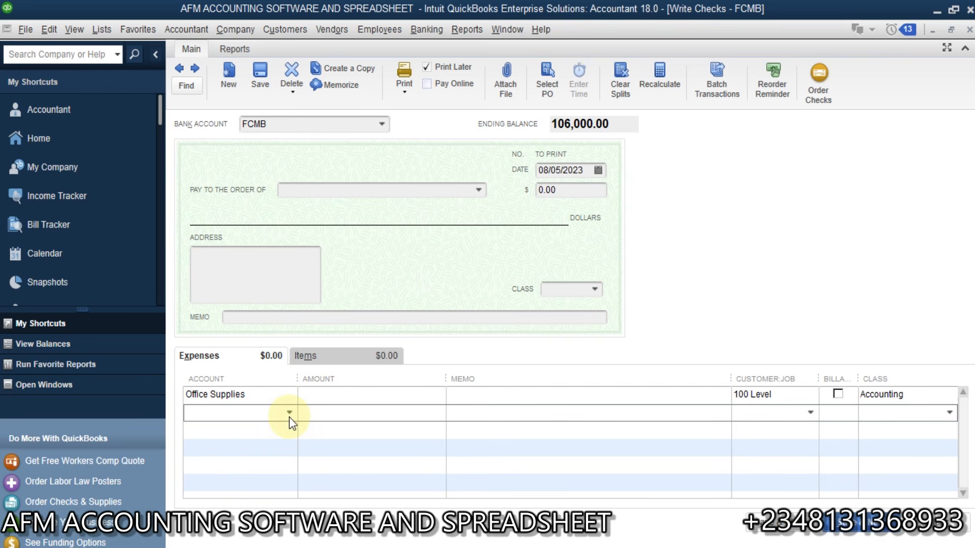
Step: Give line two the Office Supplies account and enter 5,000 as line one's amount
click(289, 414)
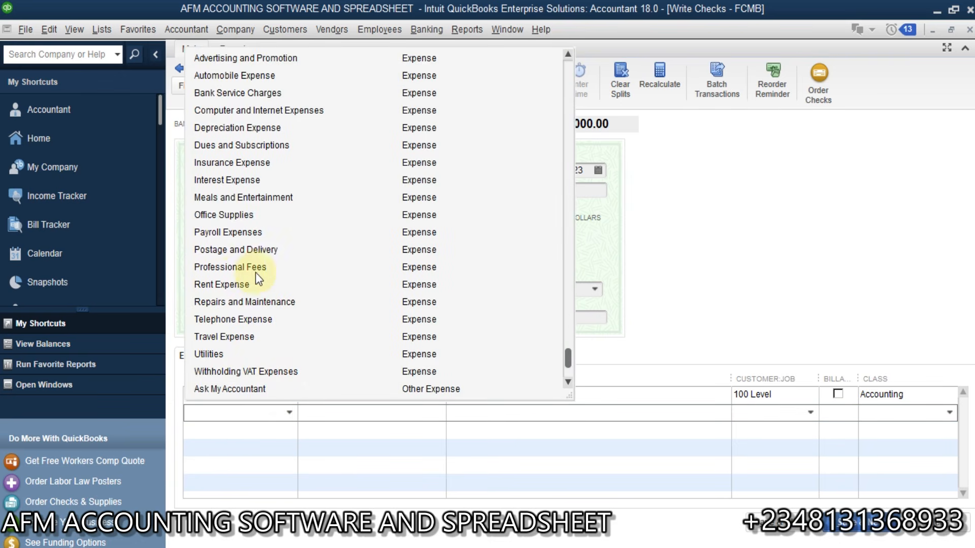
click(249, 215)
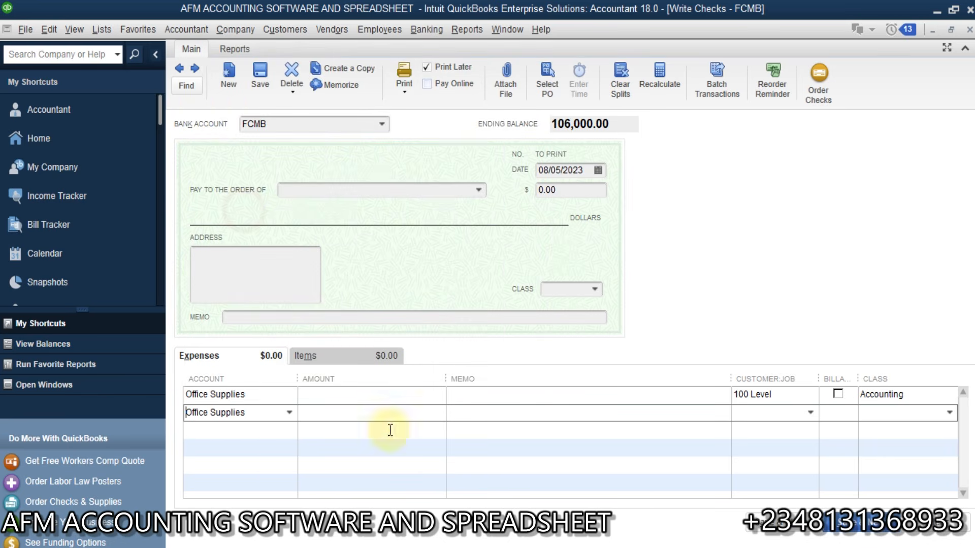
click(410, 396)
text(5,000)
key(Tab)
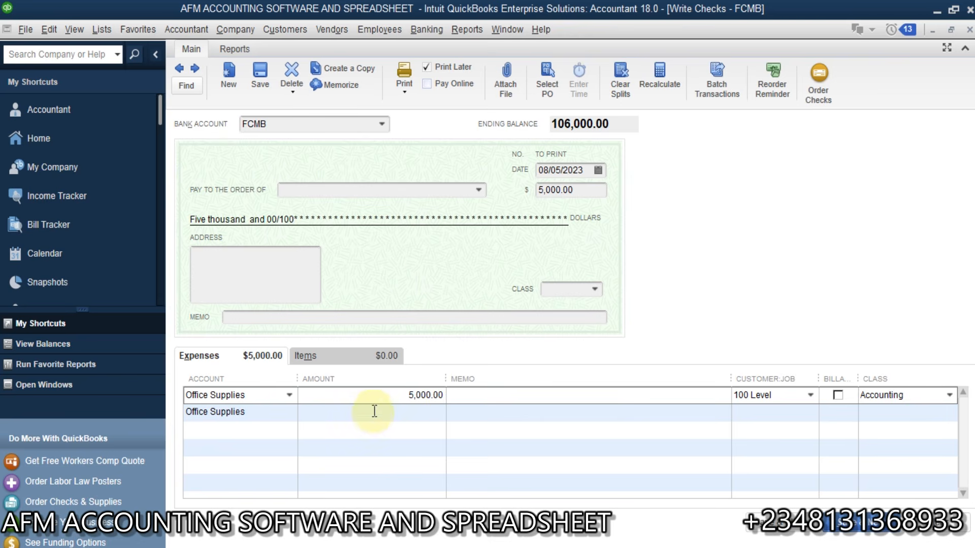
click(374, 412)
Step: Charge line two to 100 Level, not billable, with class Banking and Finance
click(810, 414)
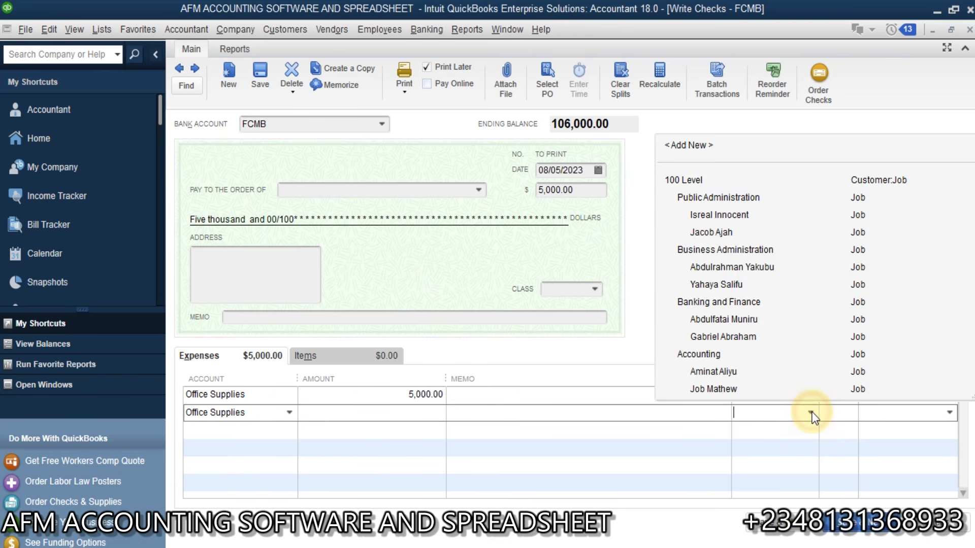
click(688, 179)
click(839, 412)
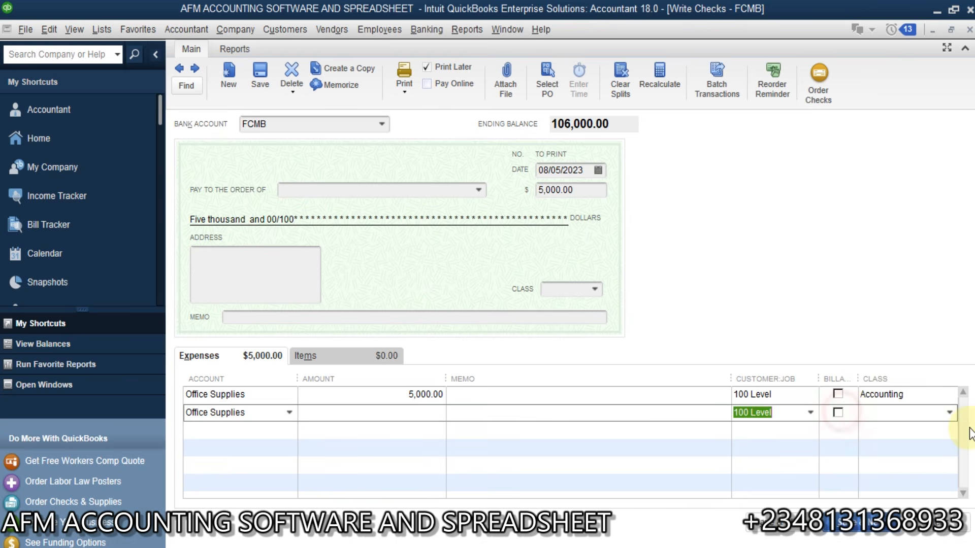
click(950, 413)
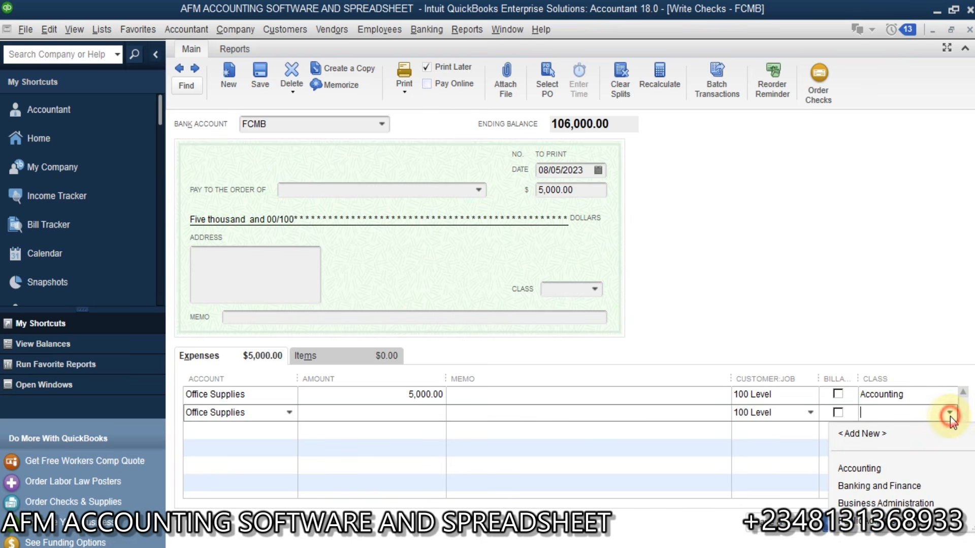
click(854, 486)
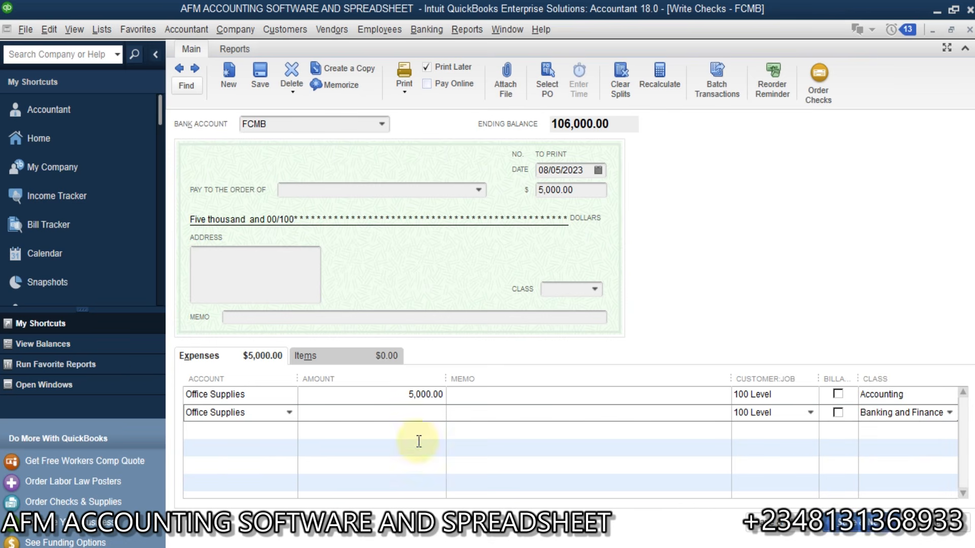
Step: Add Office Supplies line three, entering 7,000 for line two and 8,000 for line three
click(254, 428)
click(289, 430)
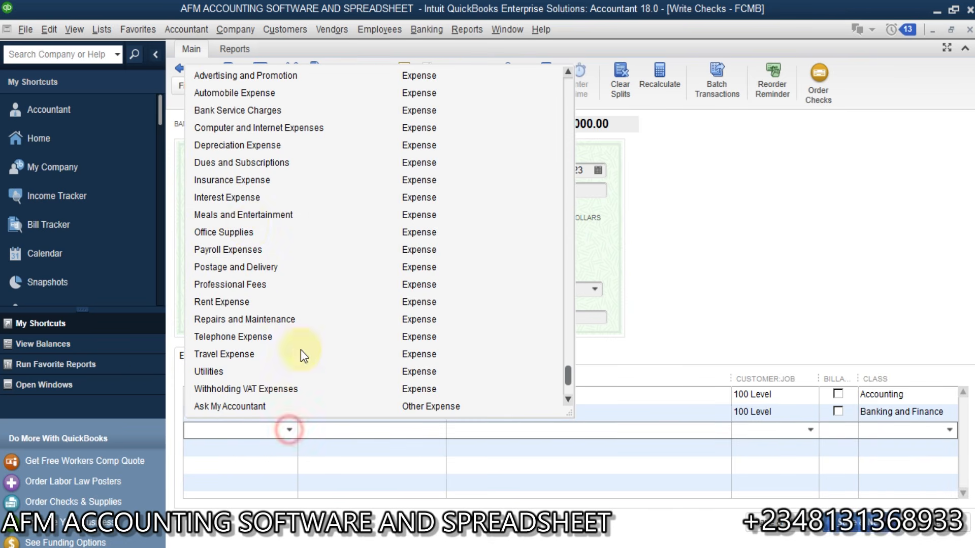
click(242, 233)
click(386, 436)
click(413, 415)
text(7)
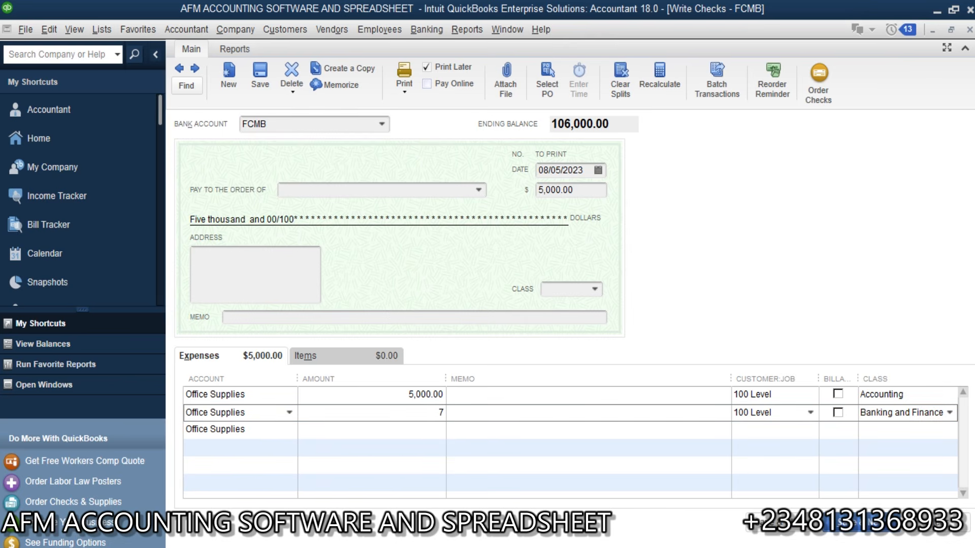
text(000)
click(396, 429)
text(8,)
text(00)
text(0)
key(Tab)
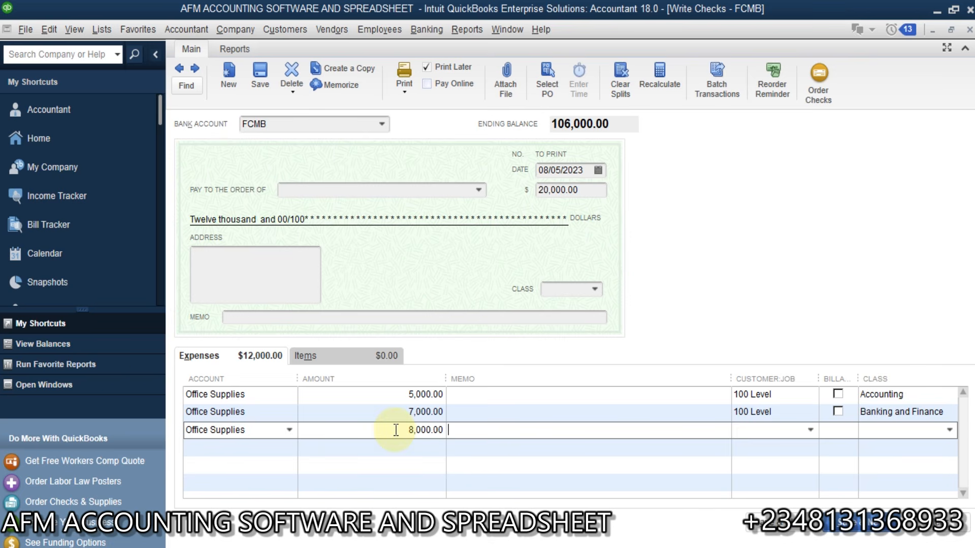
Step: Charge line three to 100 Level, not billable, with class Business Administration
click(810, 430)
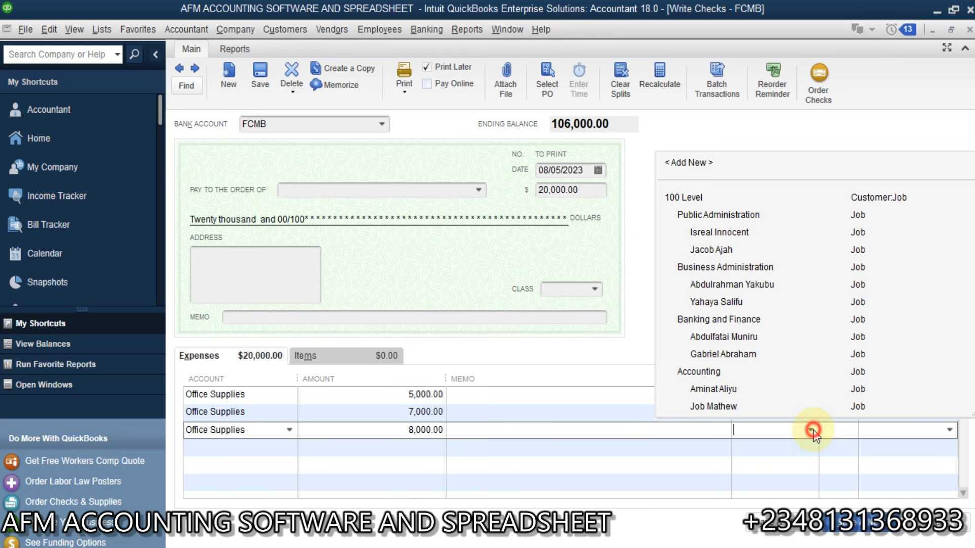
click(686, 197)
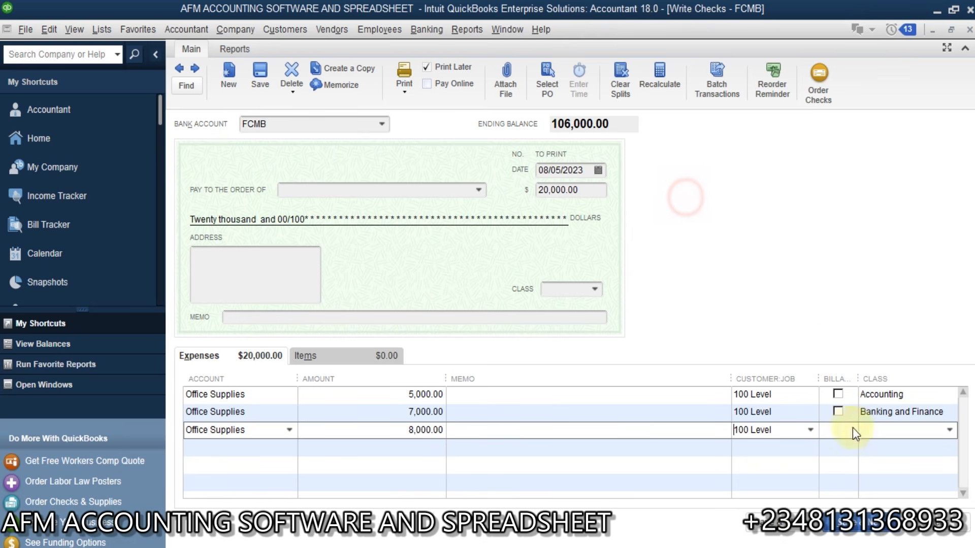
click(838, 430)
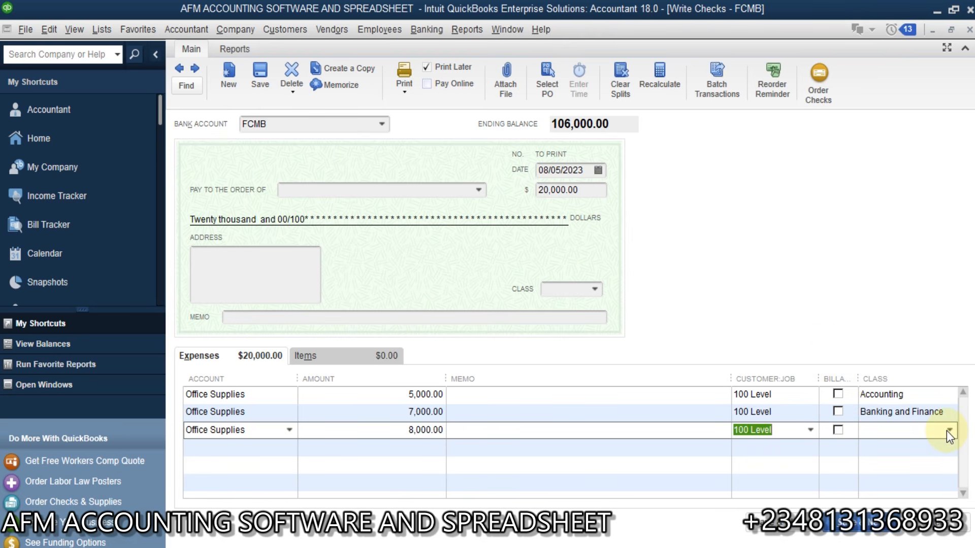
click(948, 430)
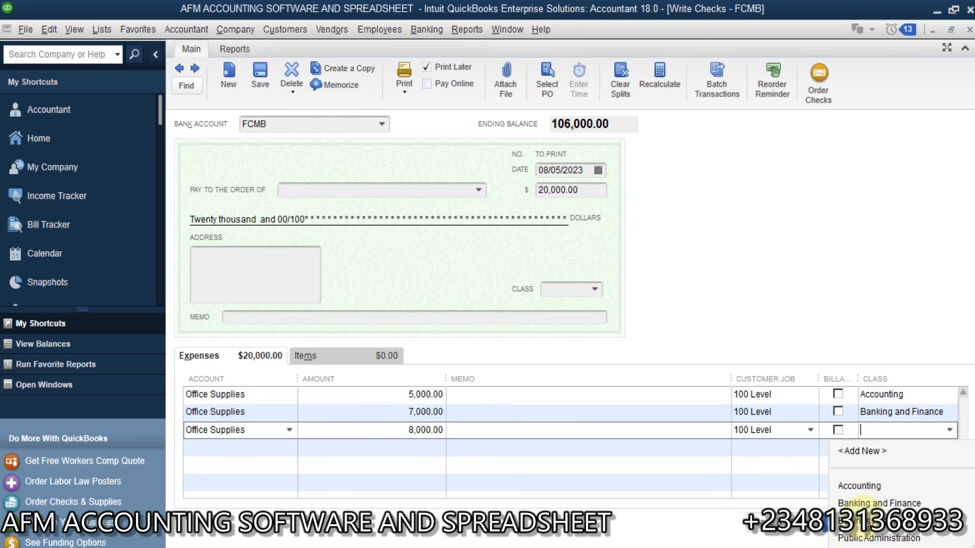
click(873, 520)
Step: Add a fourth Office Supplies line for 7,500
click(255, 447)
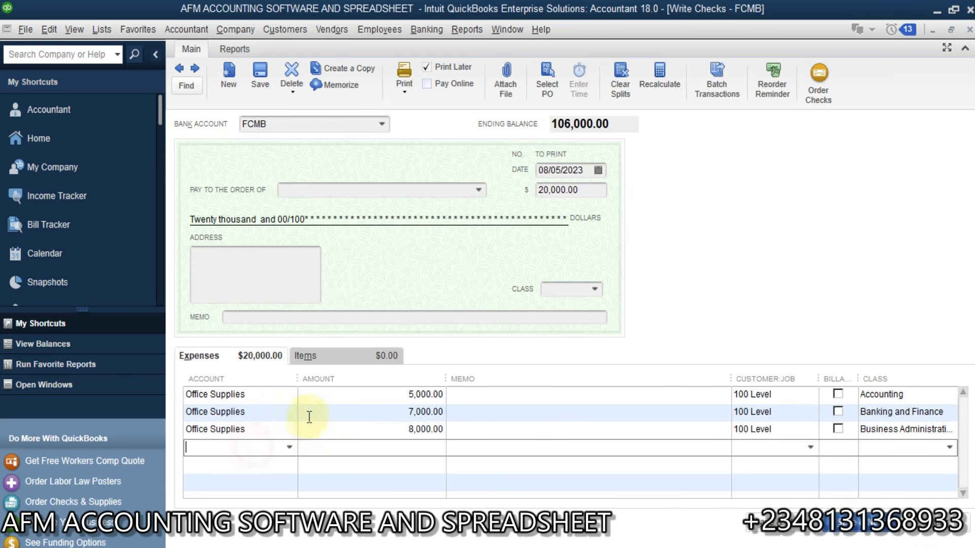
click(289, 446)
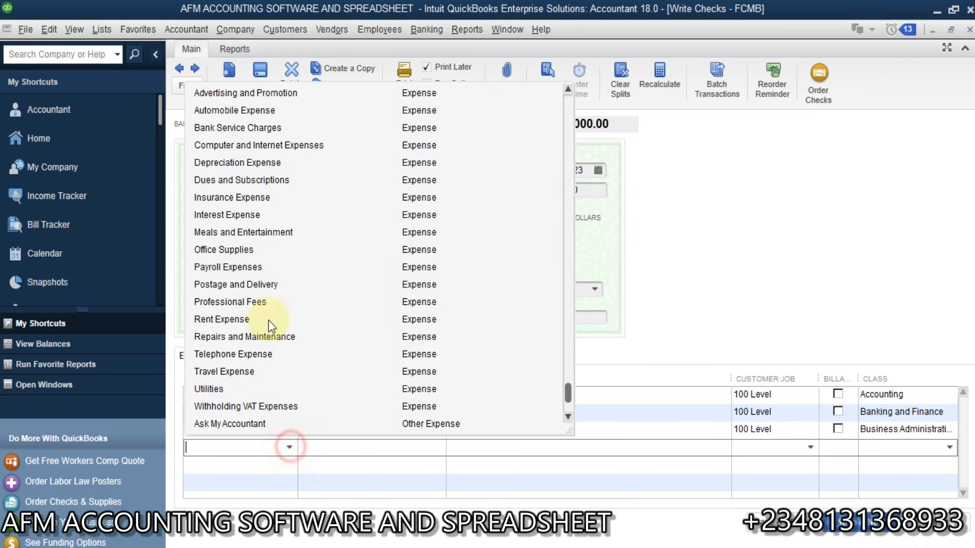
click(264, 250)
click(421, 447)
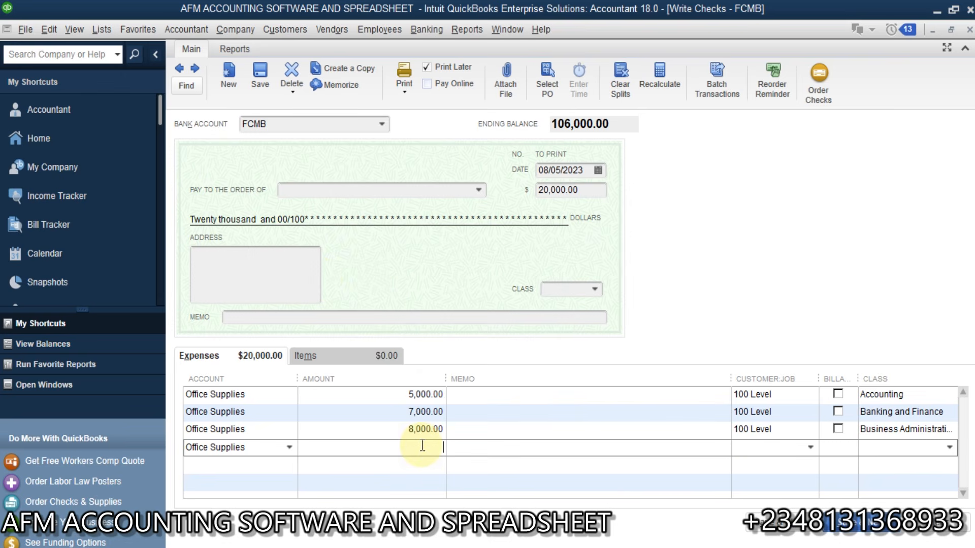
text(7500)
key(Tab)
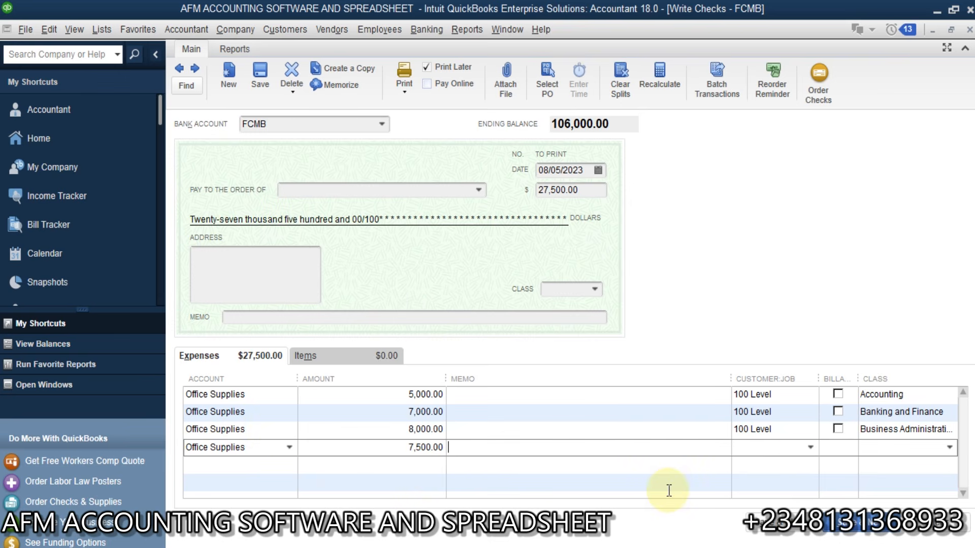
Step: Charge line four to 100 Level, not billable, class Public Administration, and recalculate the total
click(808, 449)
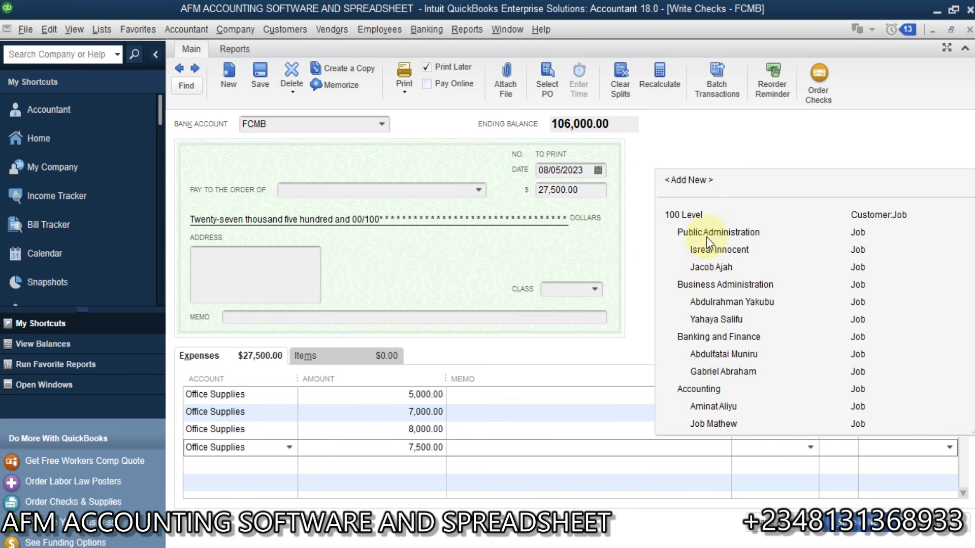
click(698, 215)
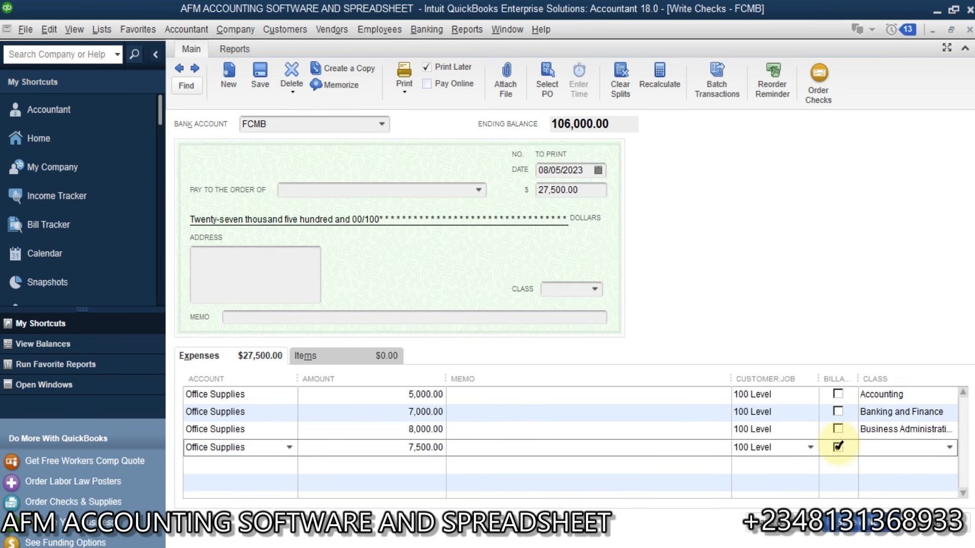
click(837, 446)
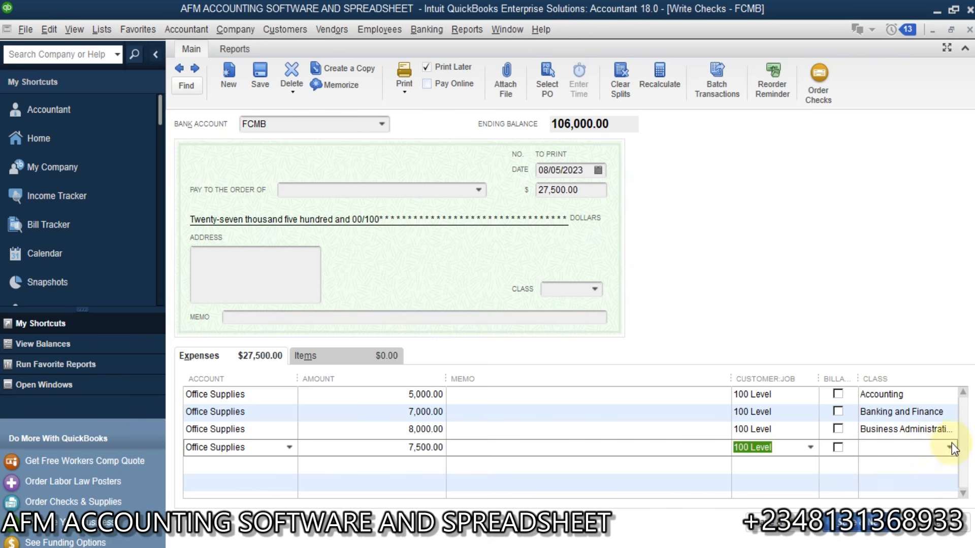
click(950, 447)
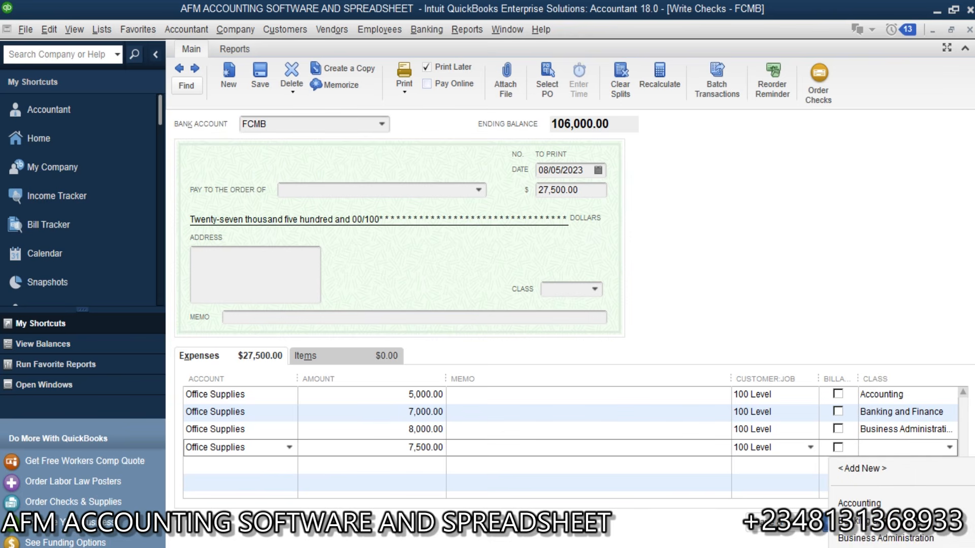
click(904, 533)
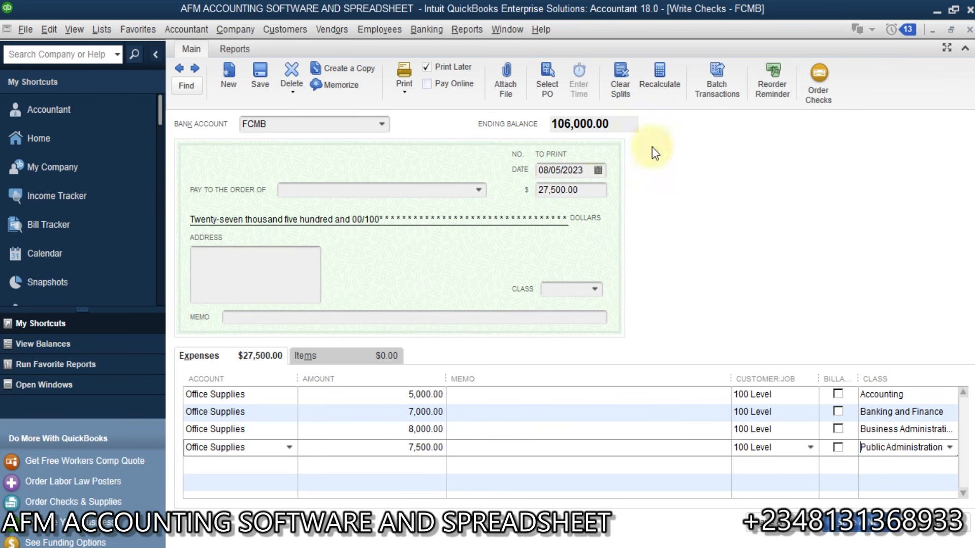
click(661, 79)
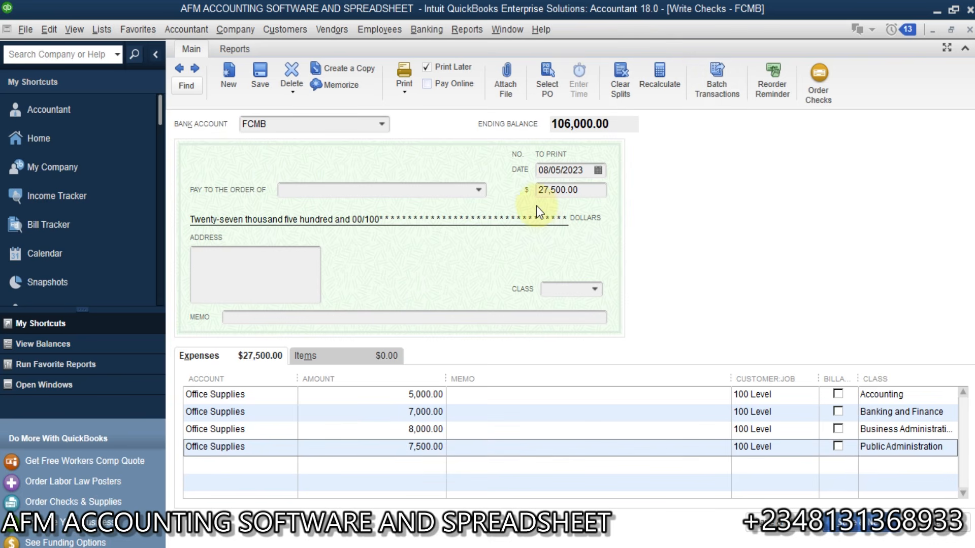
Step: Leave the payee blank and save the 27,500.00 office-supplies check
click(478, 190)
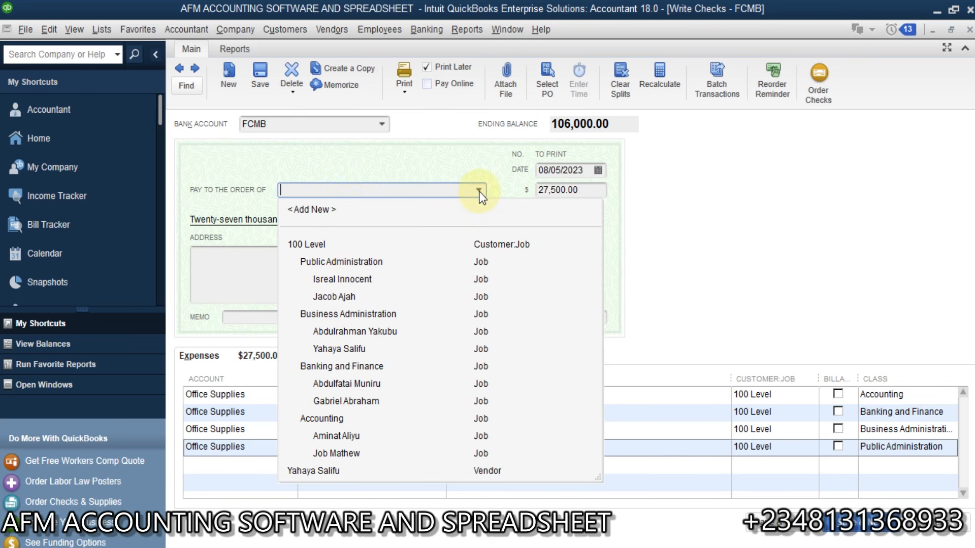
click(382, 188)
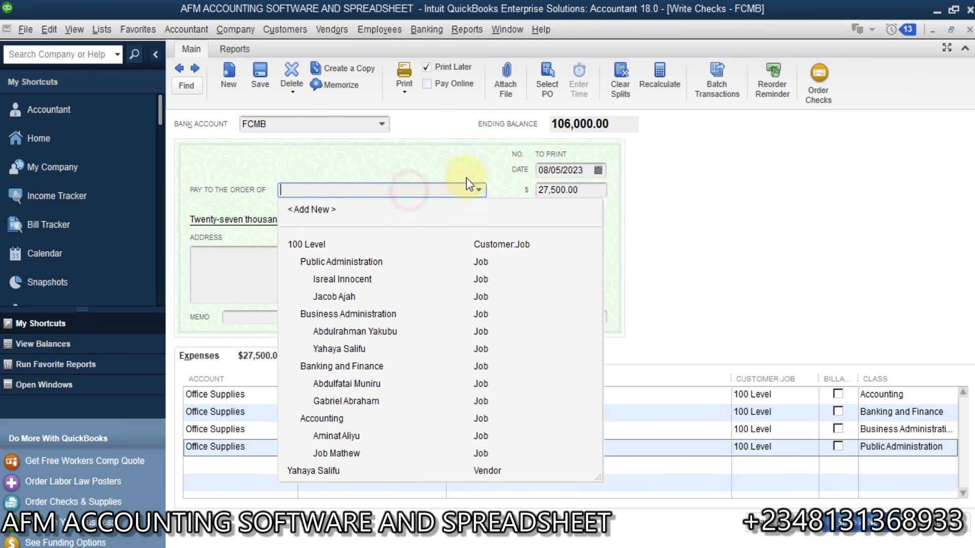
click(478, 189)
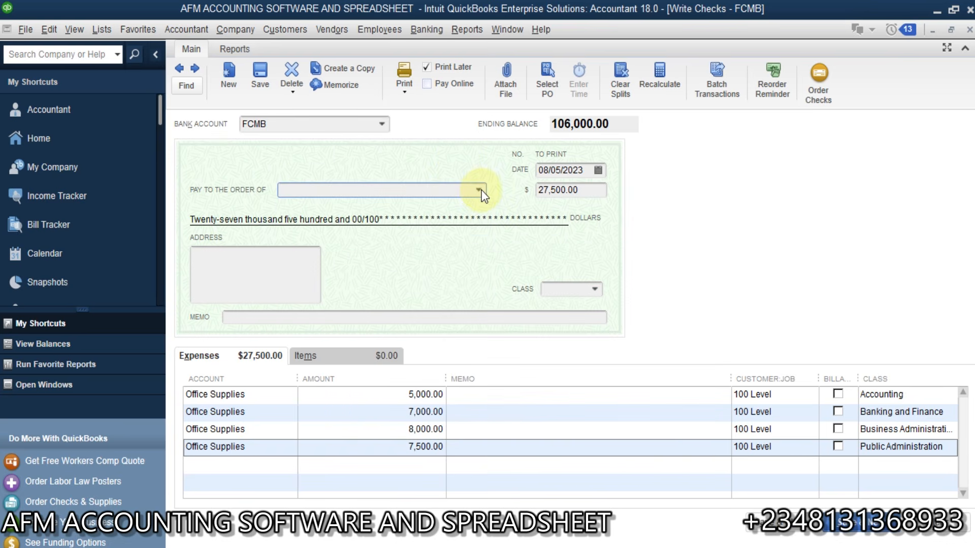
click(480, 191)
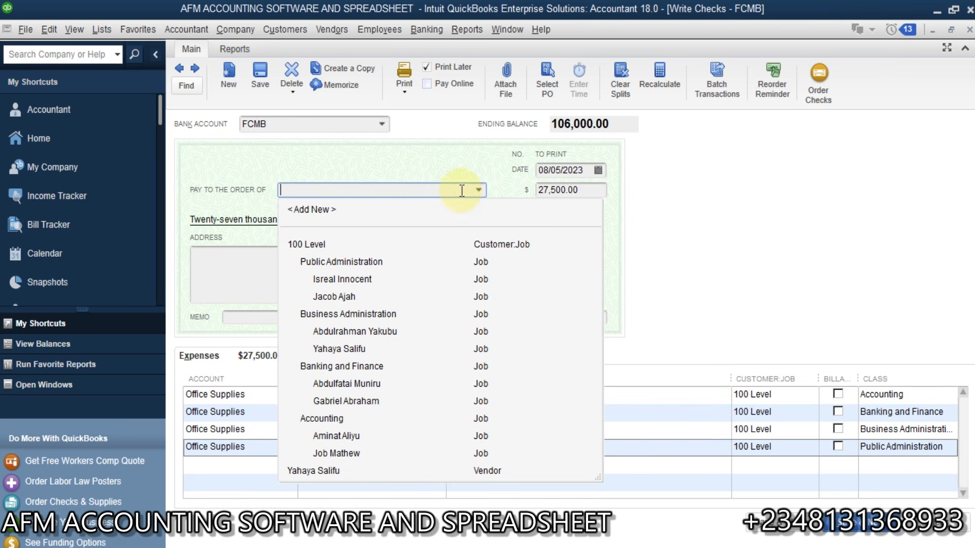
click(476, 188)
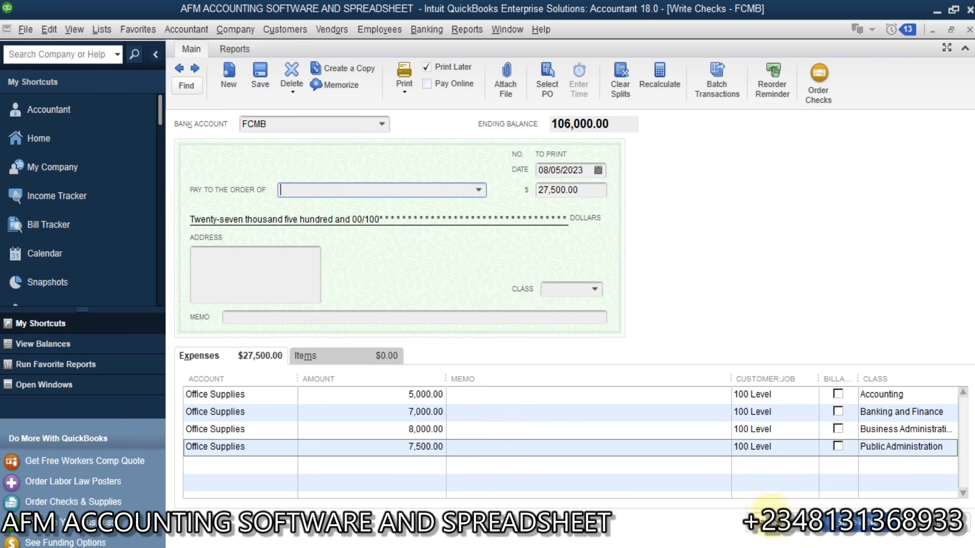
click(777, 534)
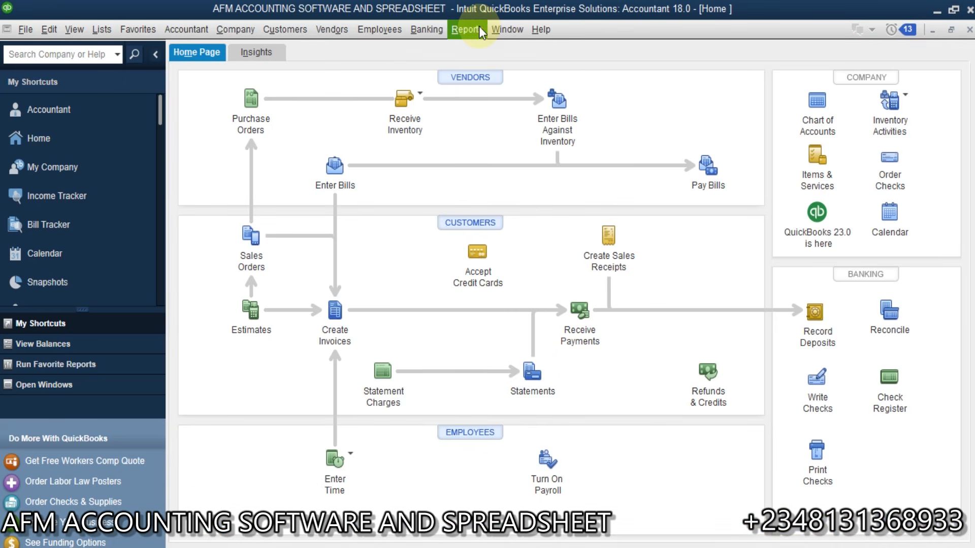
Step: Open Reports > Jobs, Time & Mileage > Job Profitability Summary
click(480, 28)
mouse_move(501, 242)
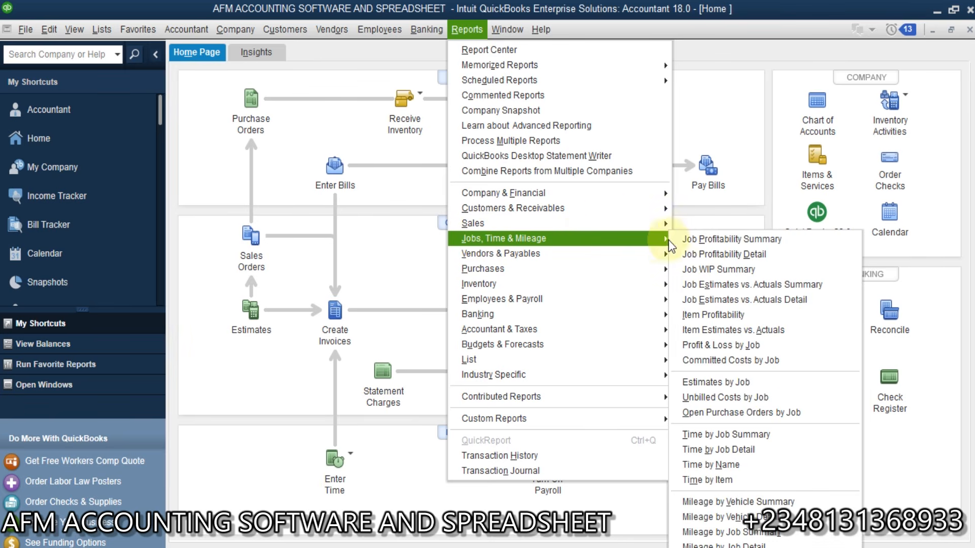
click(708, 239)
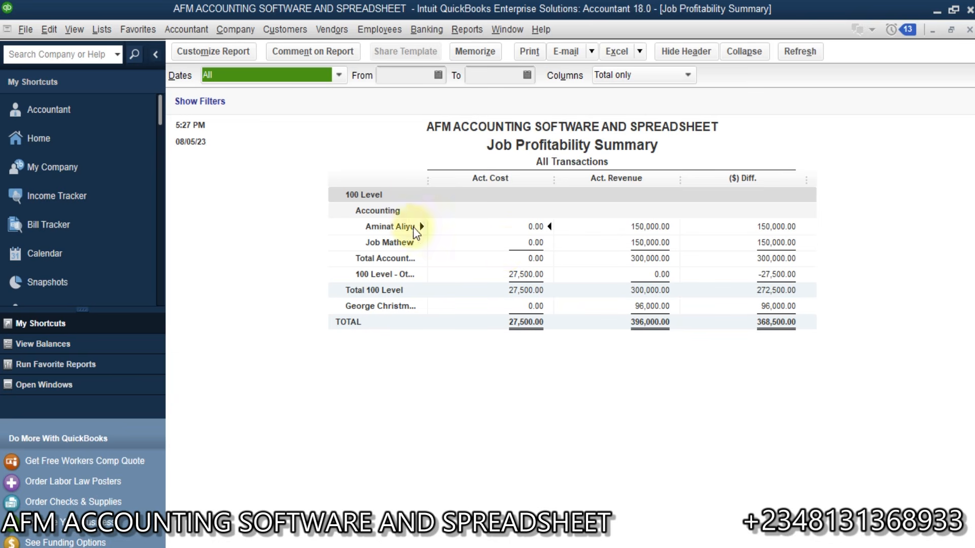
Step: Widen the Job Profitability Summary's name column so full job names like 100 Level - Other show
click(378, 200)
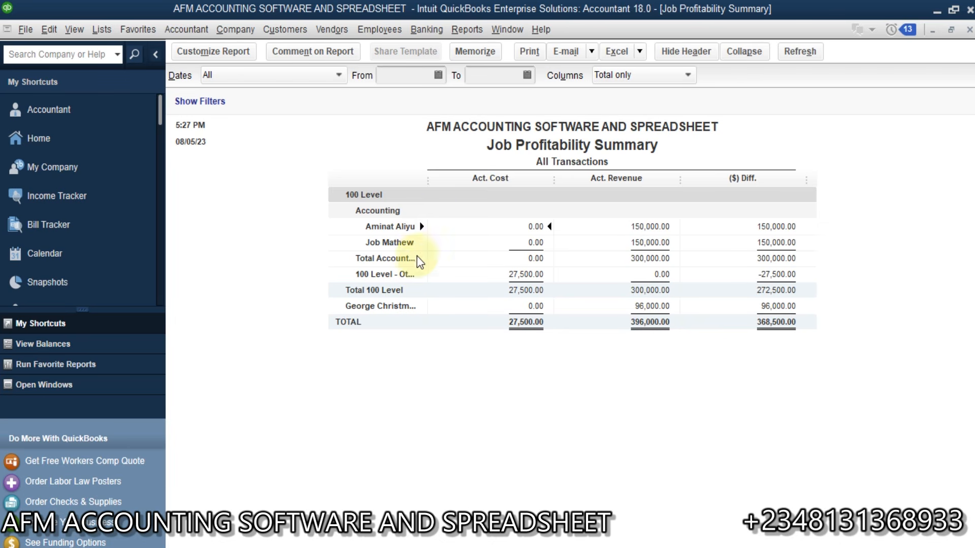
drag(428, 180, 463, 186)
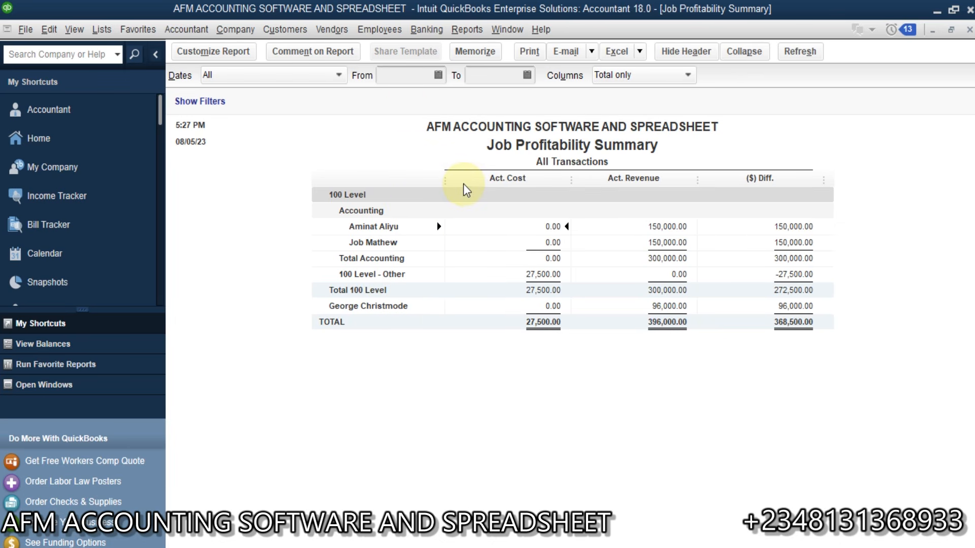
click(465, 30)
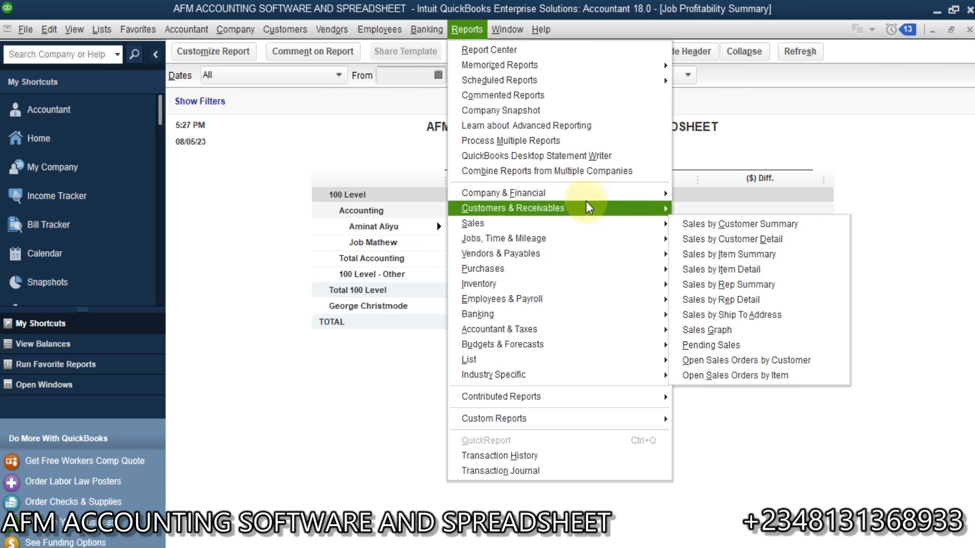
Step: Open Reports > Company & Financial > Profit & Loss by Class
mouse_move(600, 202)
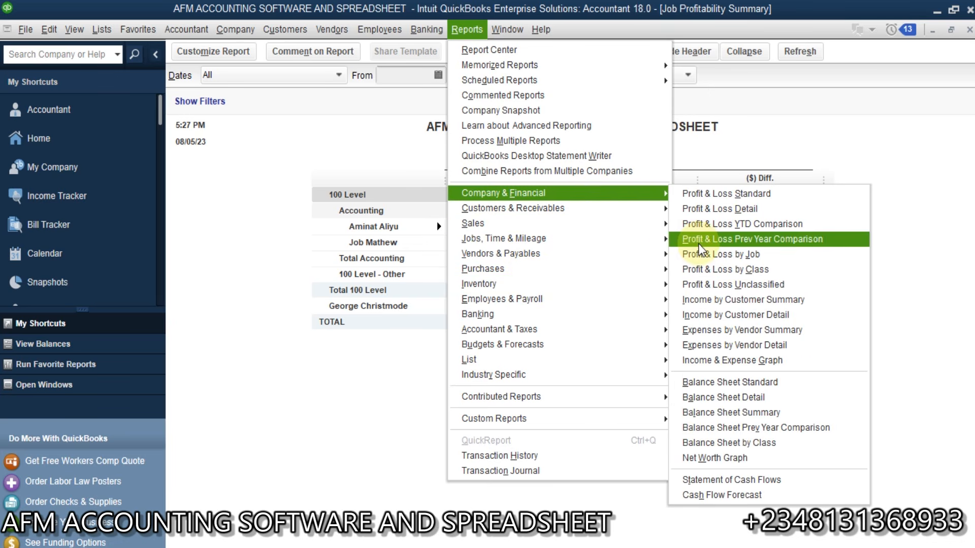
click(722, 270)
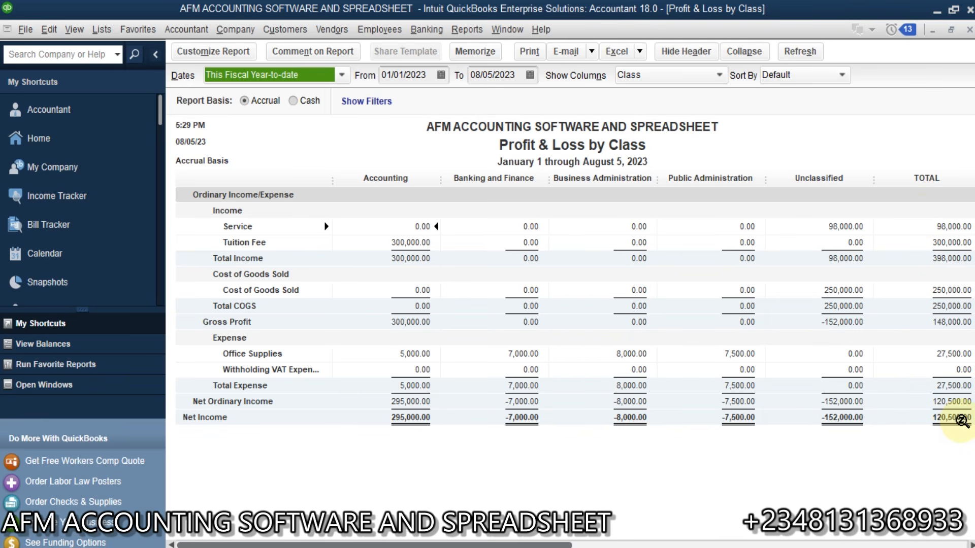
Step: Open Profit & Loss by Job and drill into the 27,500.00 Office Supplies amount under 100 Level
click(466, 29)
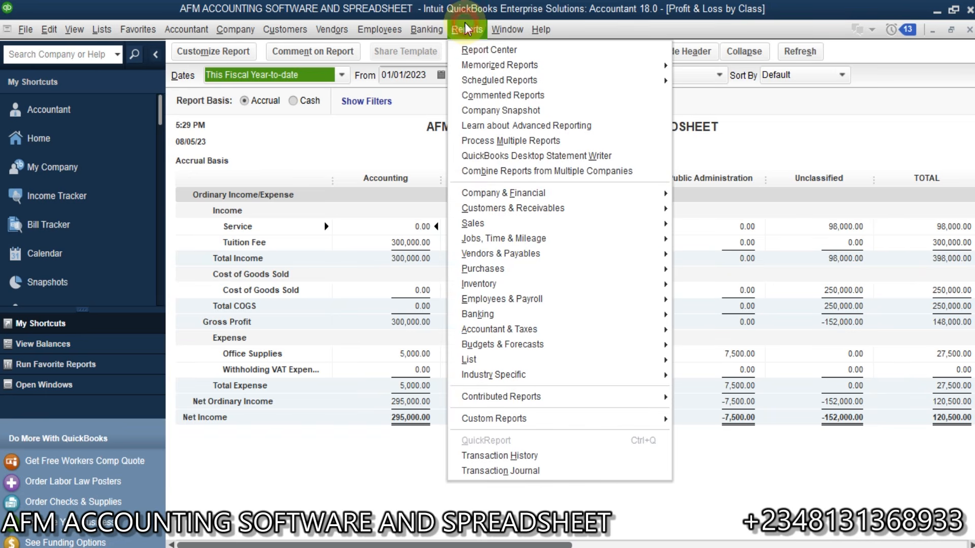
mouse_move(653, 193)
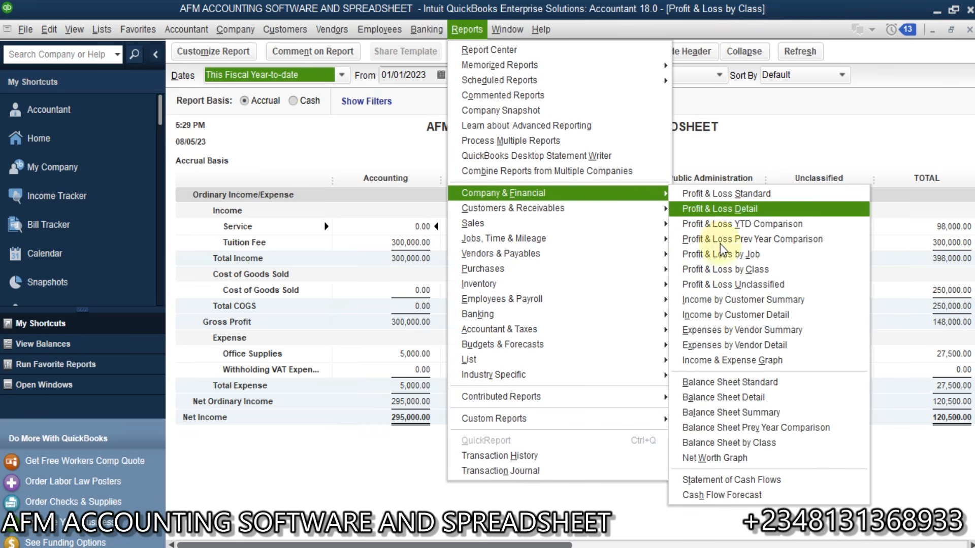
click(734, 255)
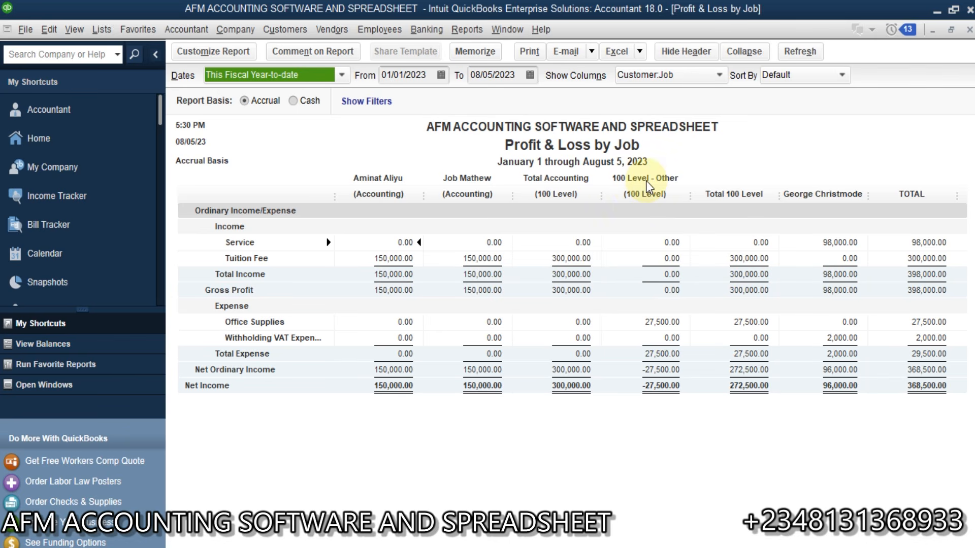
double_click(658, 323)
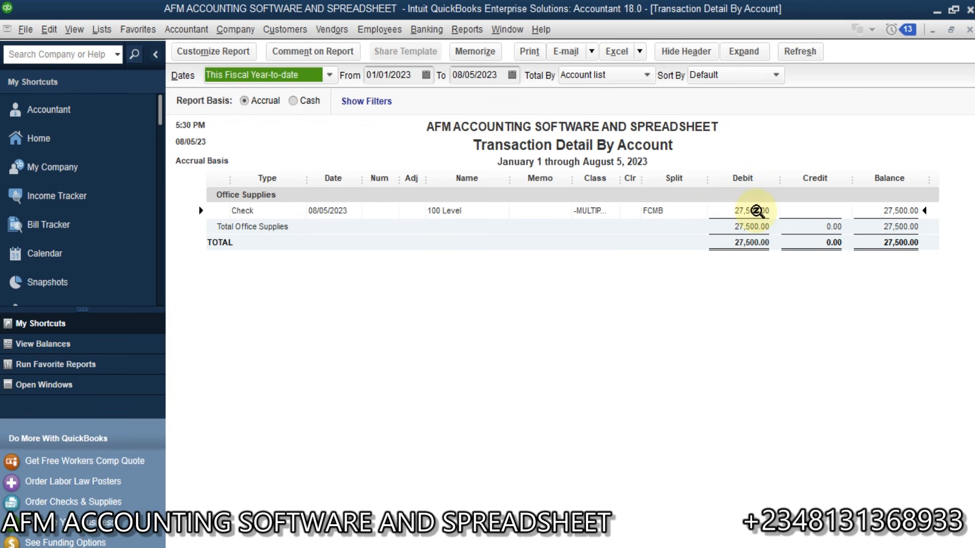
Step: Open the check and assign line one to the Accounting sub-job and line two to Banking and Finance
double_click(756, 210)
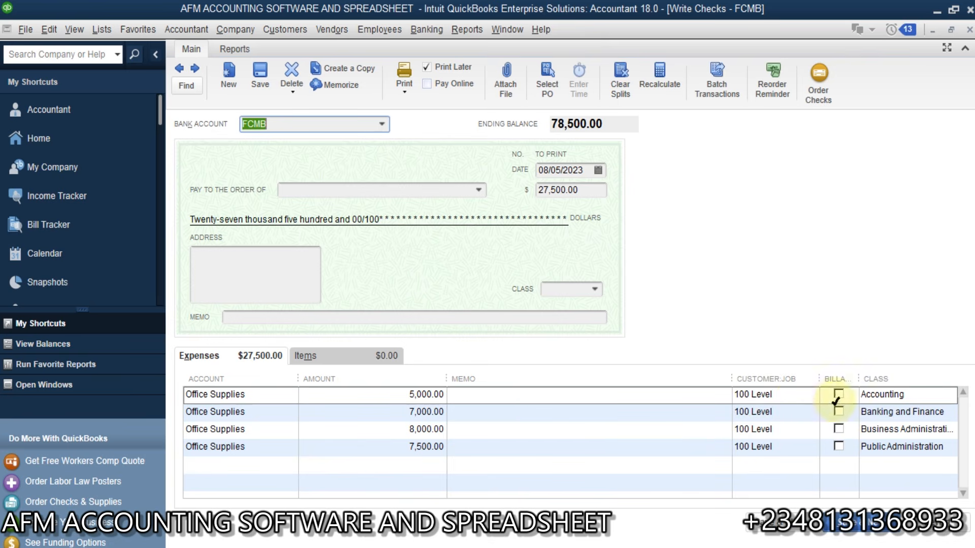
click(786, 397)
click(812, 397)
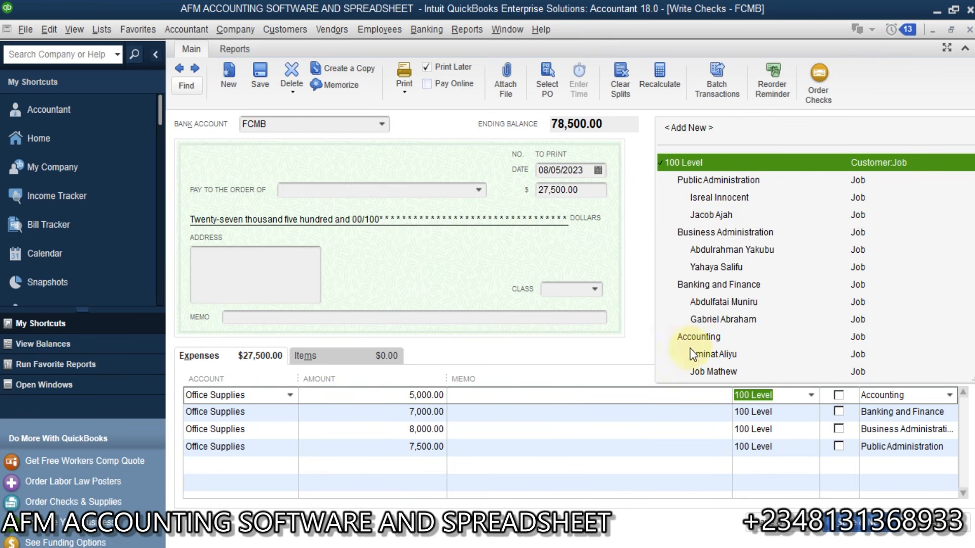
click(703, 336)
click(838, 395)
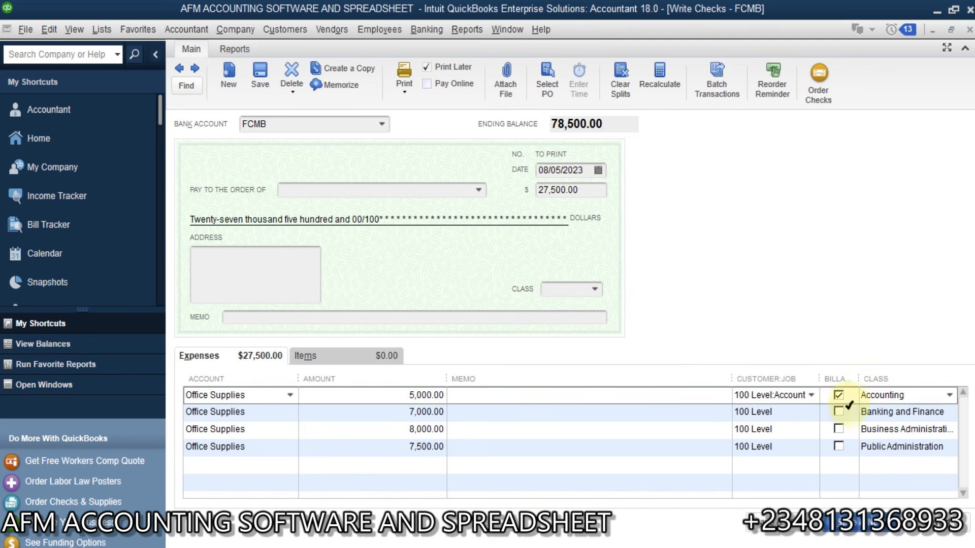
click(792, 412)
click(811, 413)
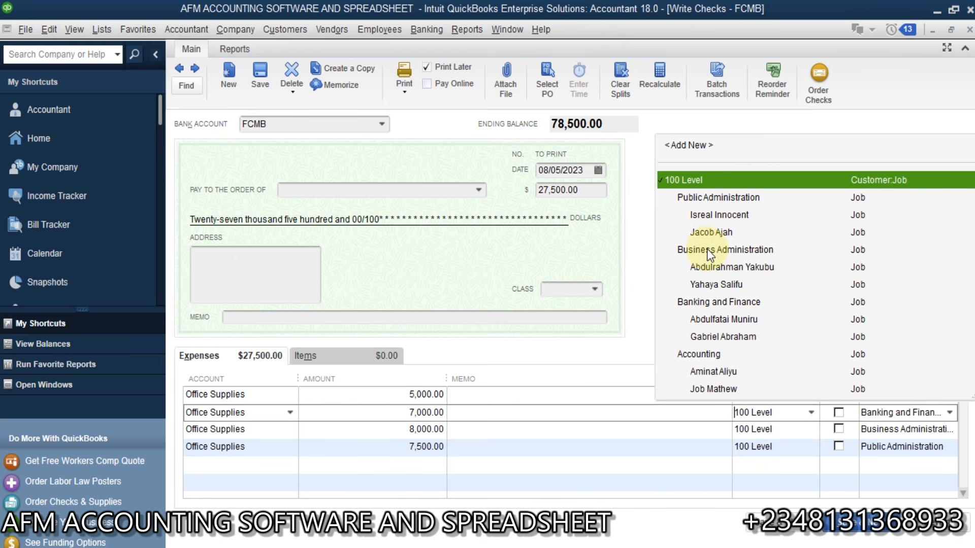
click(712, 303)
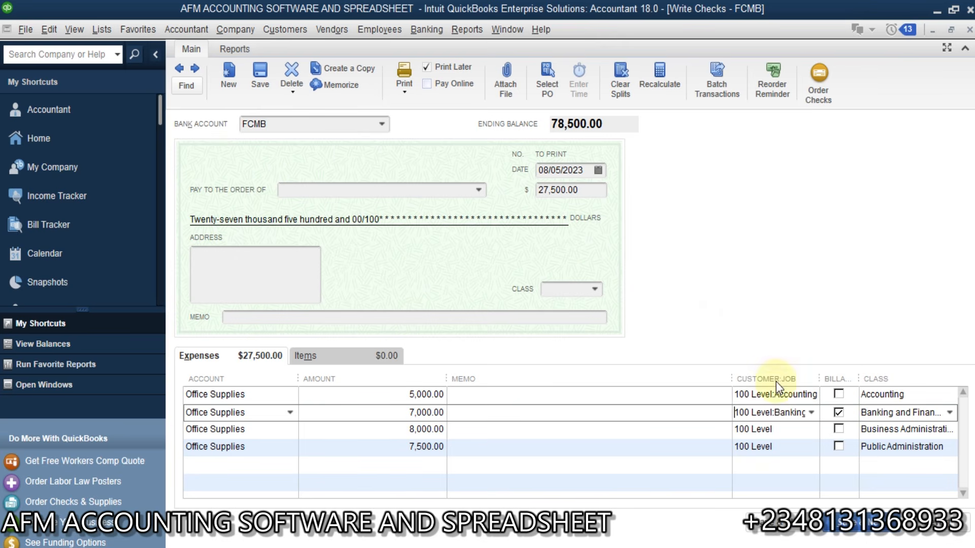
Step: Assign lines three and four to Business Administration and Public Administration, clear Billable on lines 2-4, and save
click(808, 429)
click(811, 429)
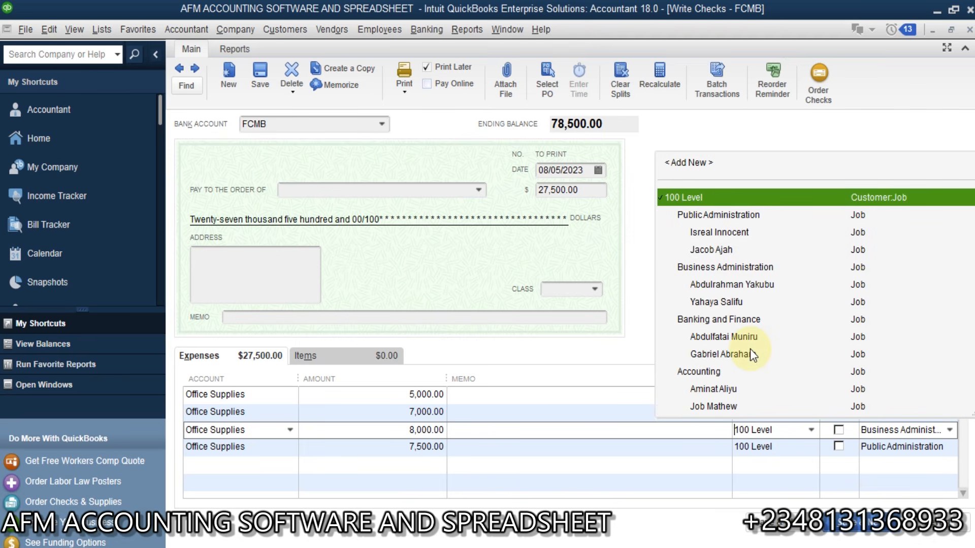
click(754, 268)
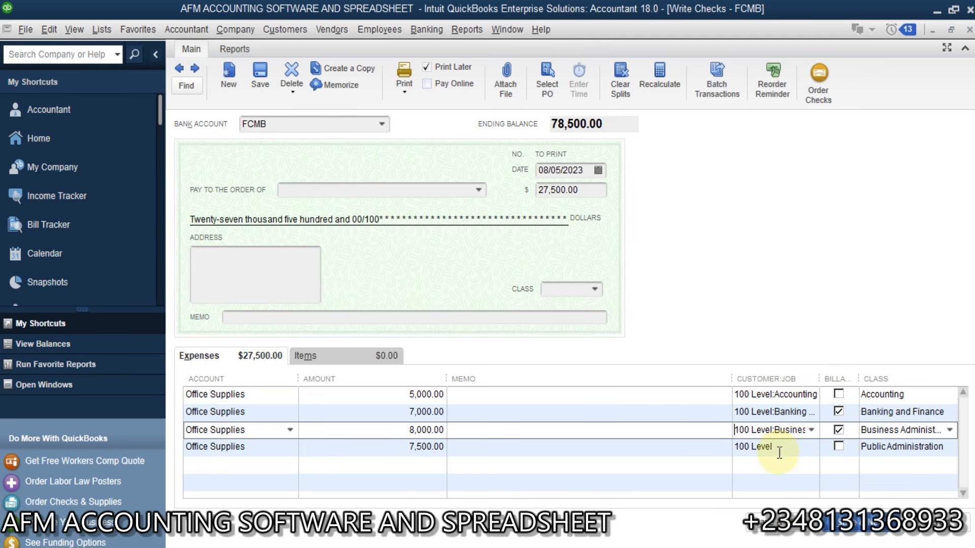
click(810, 446)
click(810, 447)
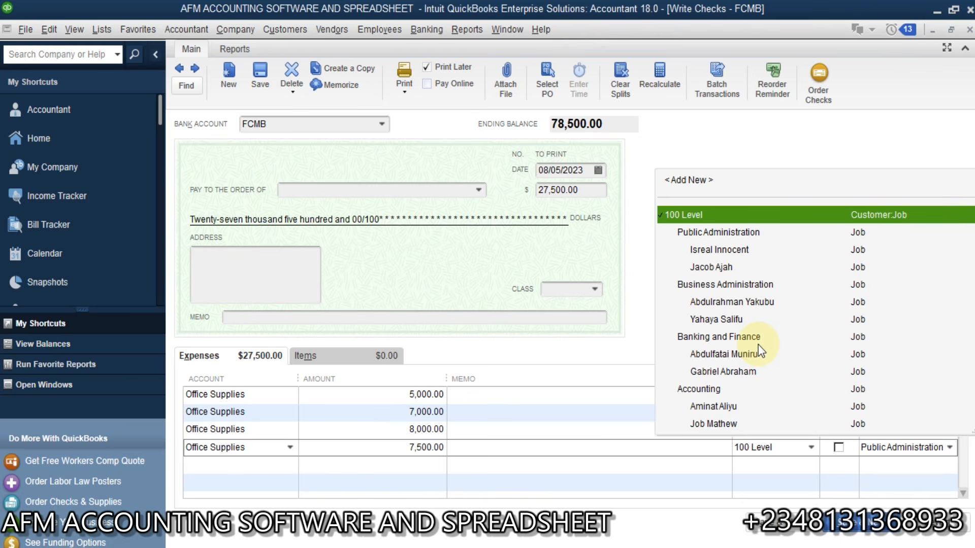
click(703, 233)
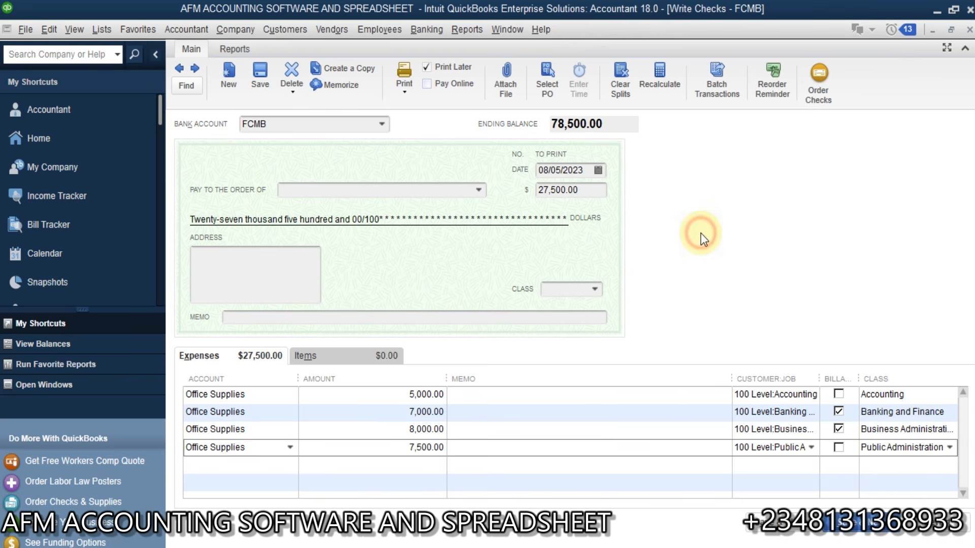
click(838, 411)
click(839, 429)
click(838, 447)
click(786, 533)
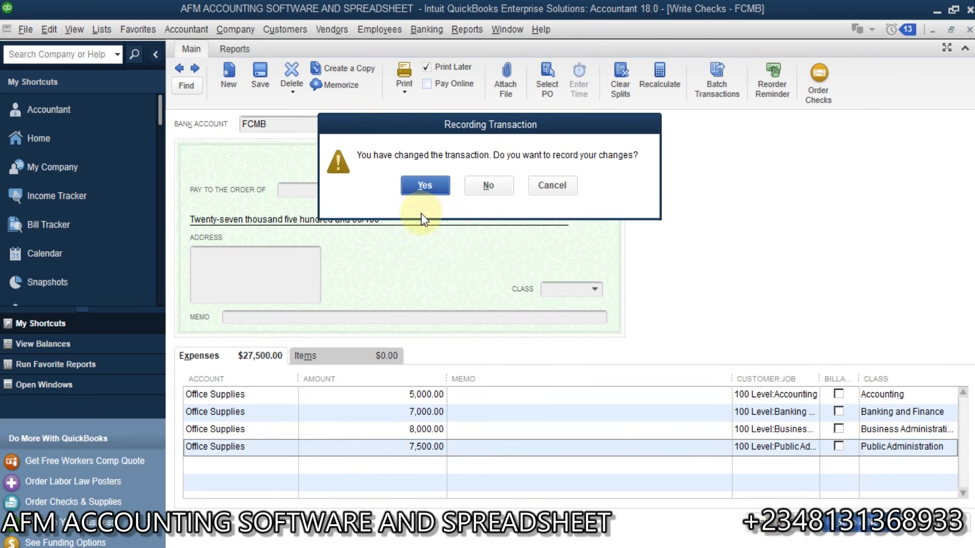
Step: Confirm recording the changed check and close the Transaction Detail report
click(425, 186)
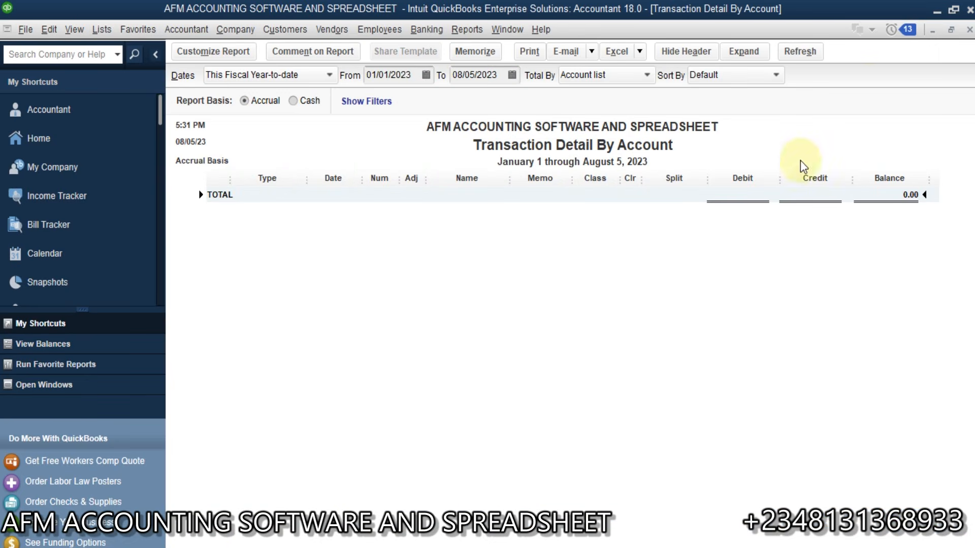
click(970, 29)
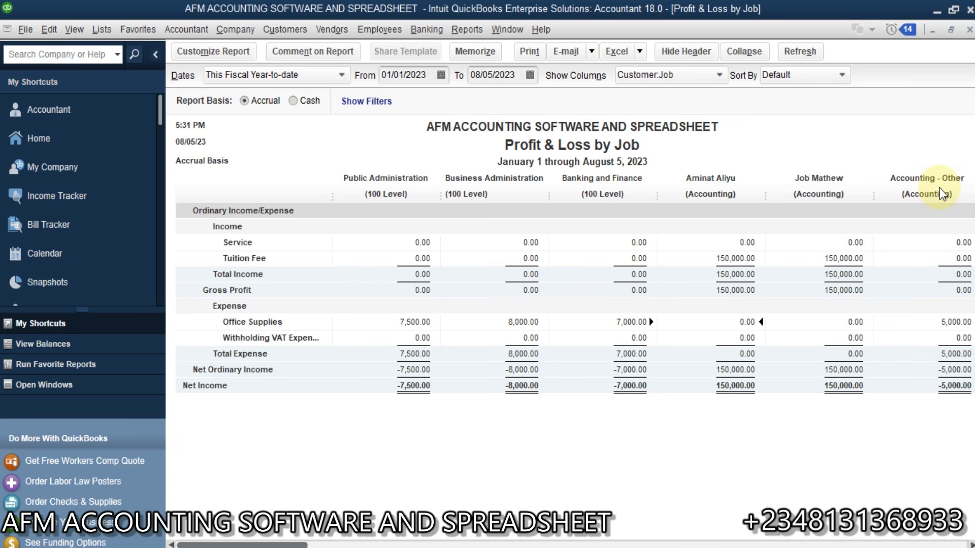
Step: Drill from Accounting's 5,000.00 Office Supplies into the 27,500.00 FCMB check and inspect its first line's class
double_click(950, 323)
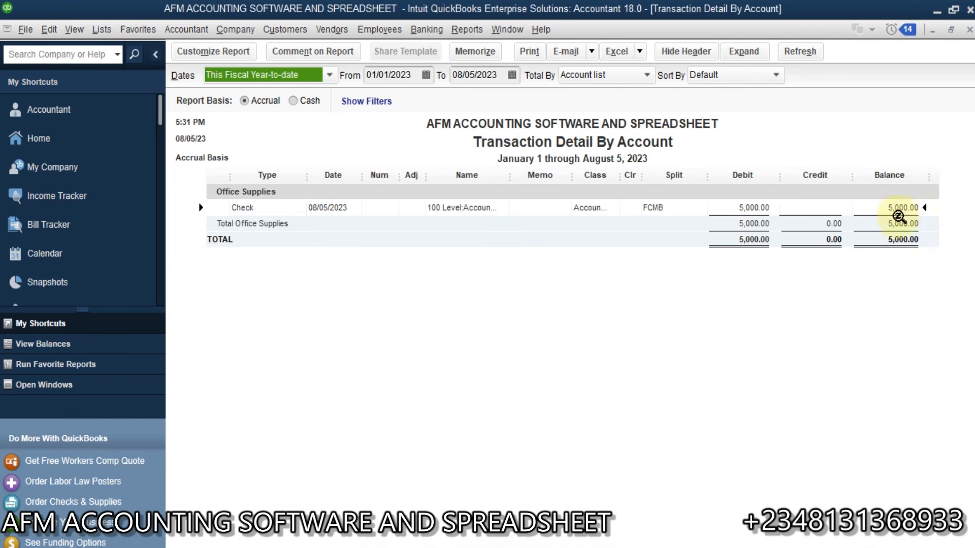
double_click(894, 209)
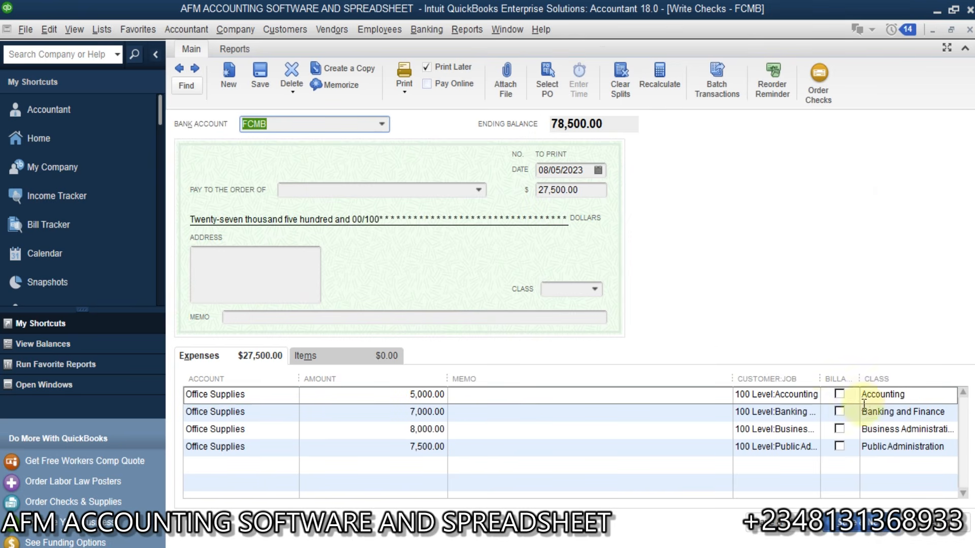
click(896, 394)
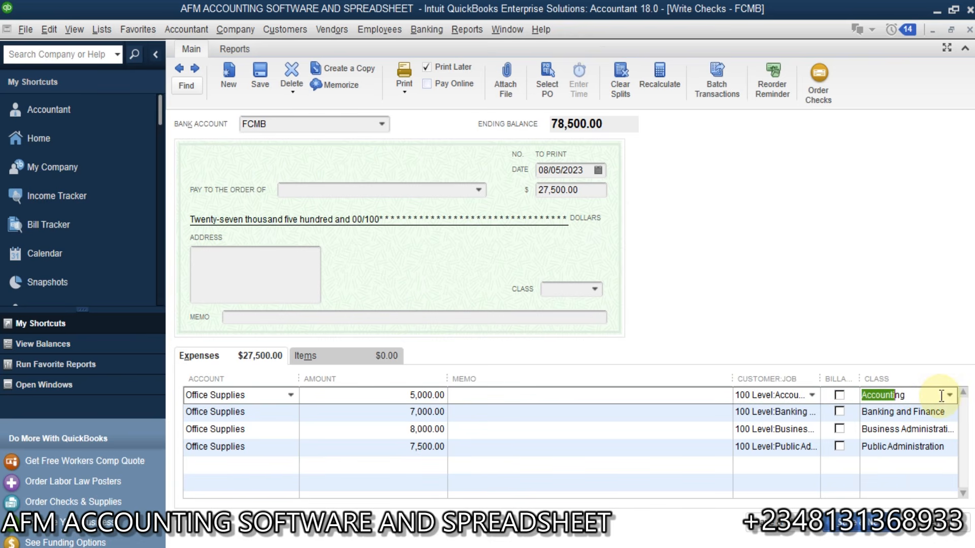
click(914, 397)
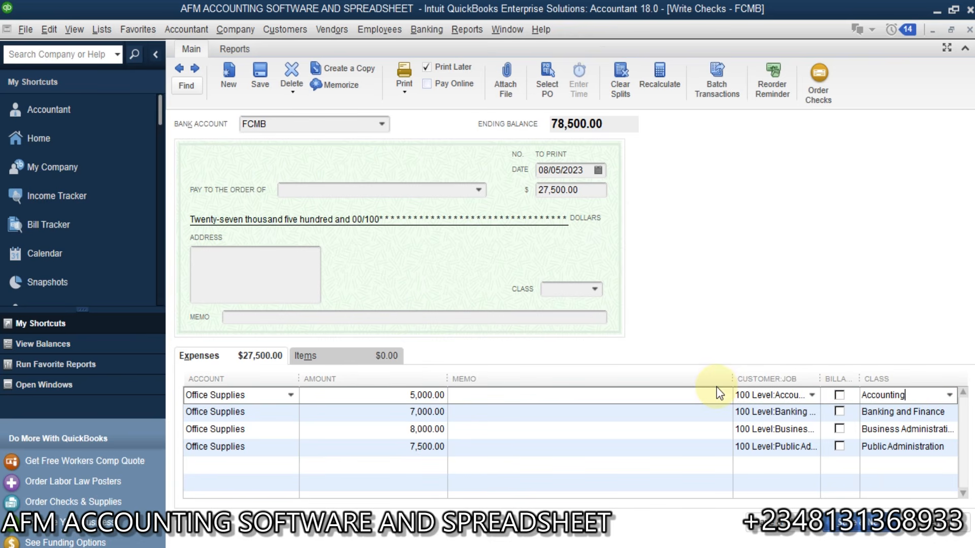